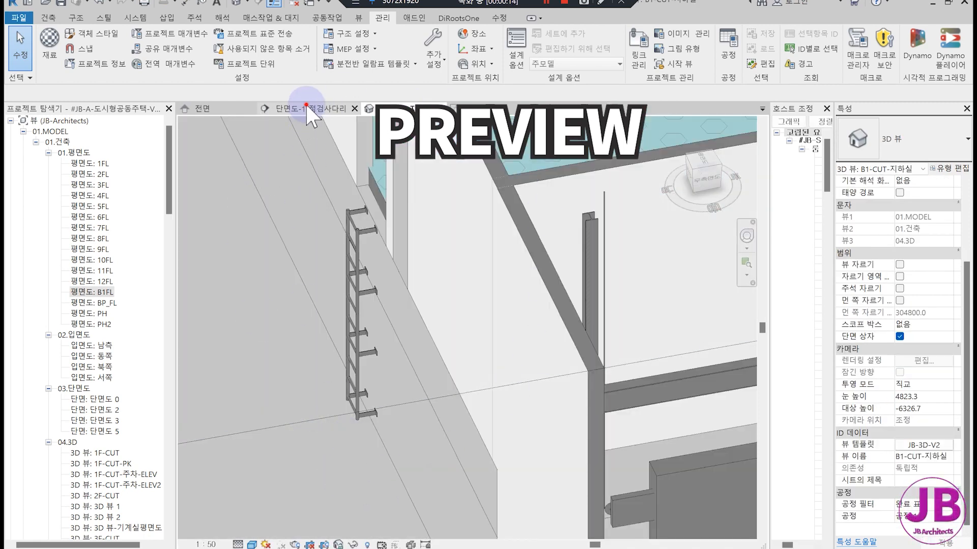
Step: Examine the finished inspection ladders in the section view 단면도-1-점검사다리 and the 3D views B1-CUT-지하실 and 옥상난간
click(305, 107)
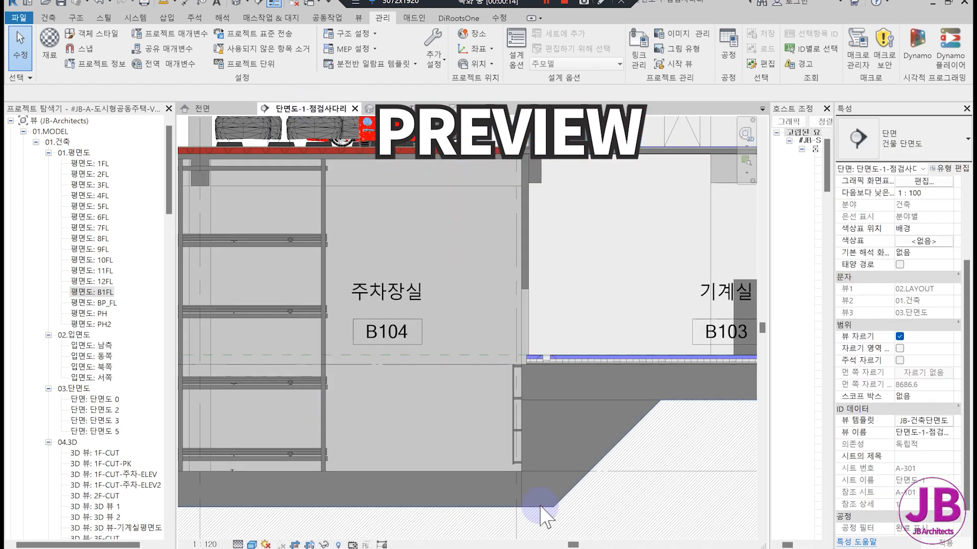
scroll(514, 452, up, 4)
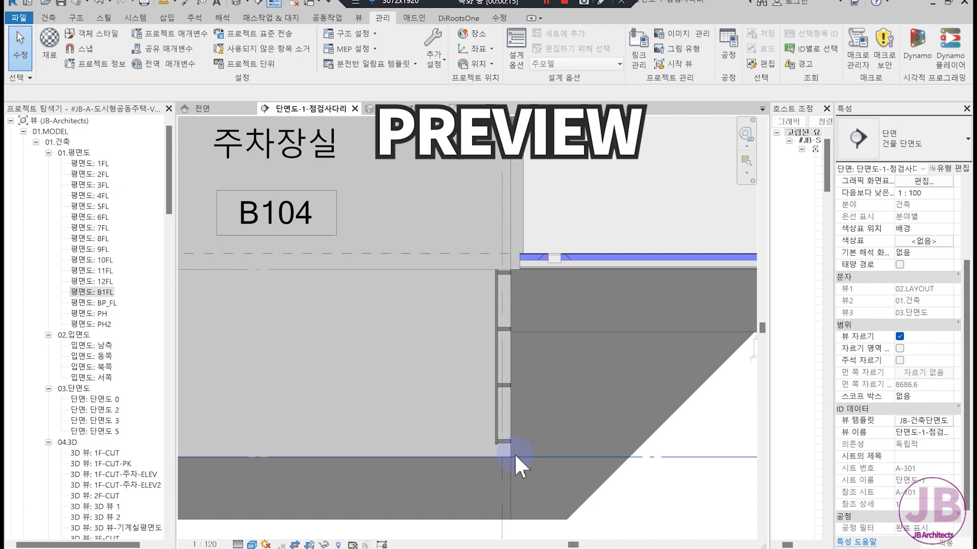
click(410, 107)
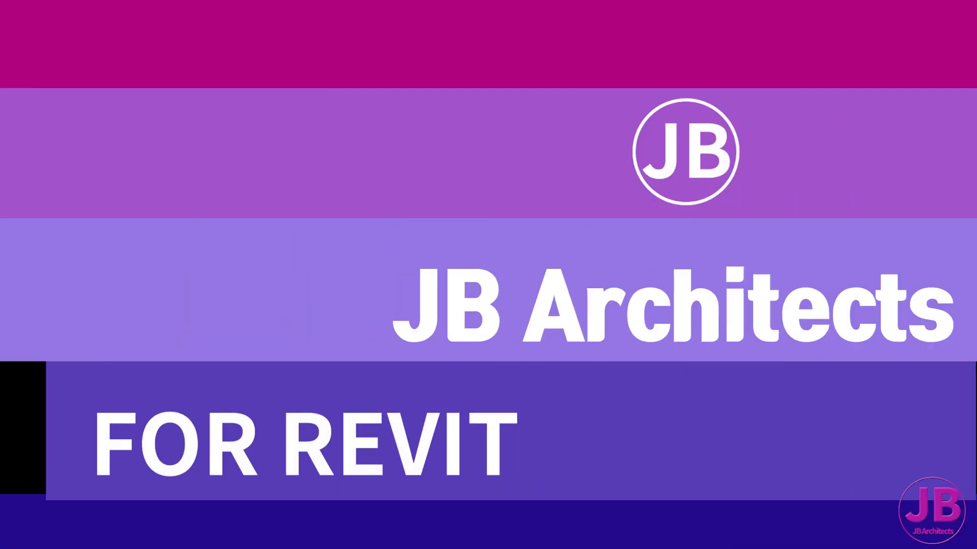
click(549, 108)
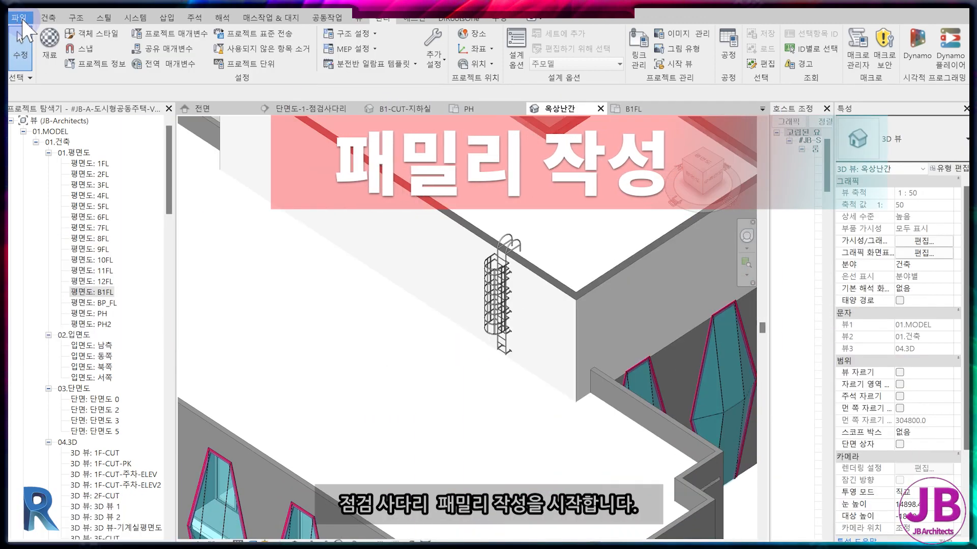
Step: Create a new family from the template 미터법 일반 모델.rft
click(19, 18)
mouse_move(84, 72)
click(184, 96)
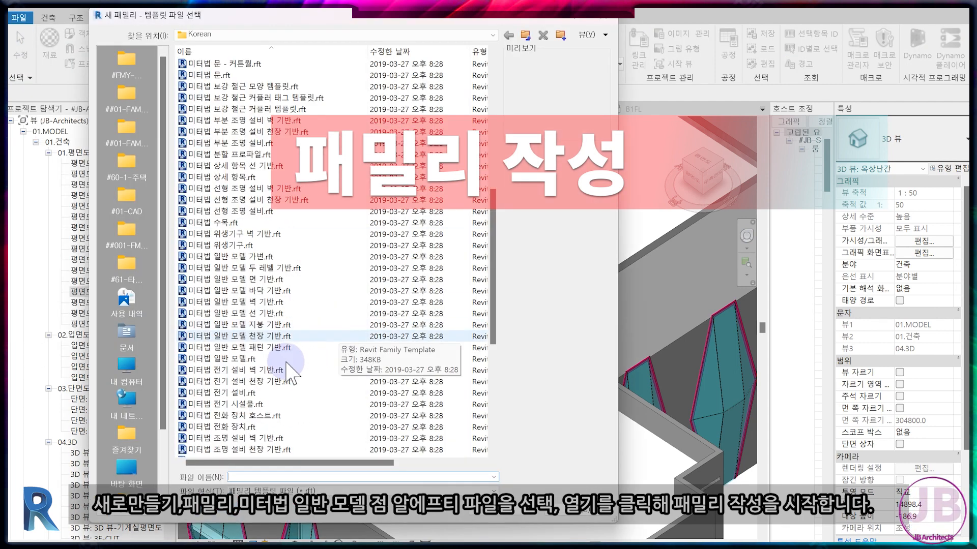
click(303, 359)
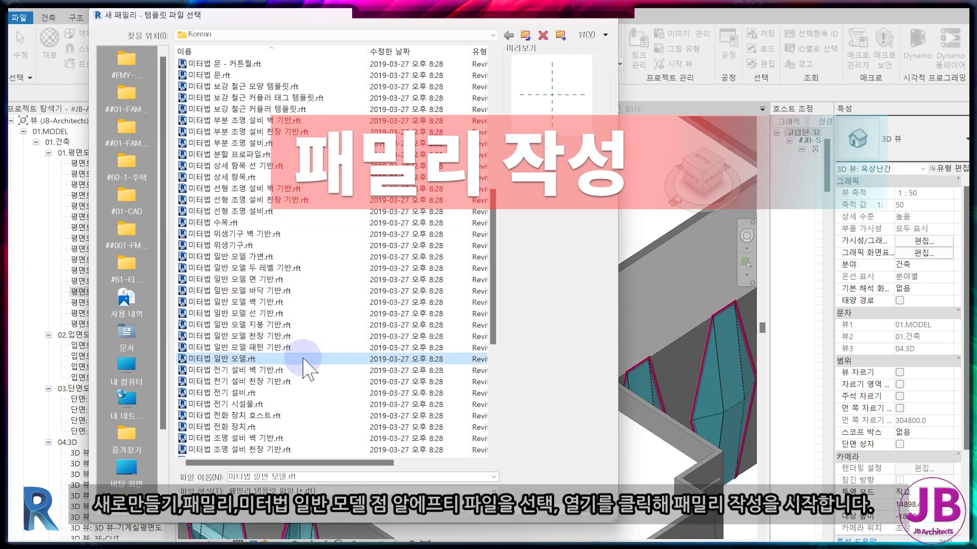
click(515, 509)
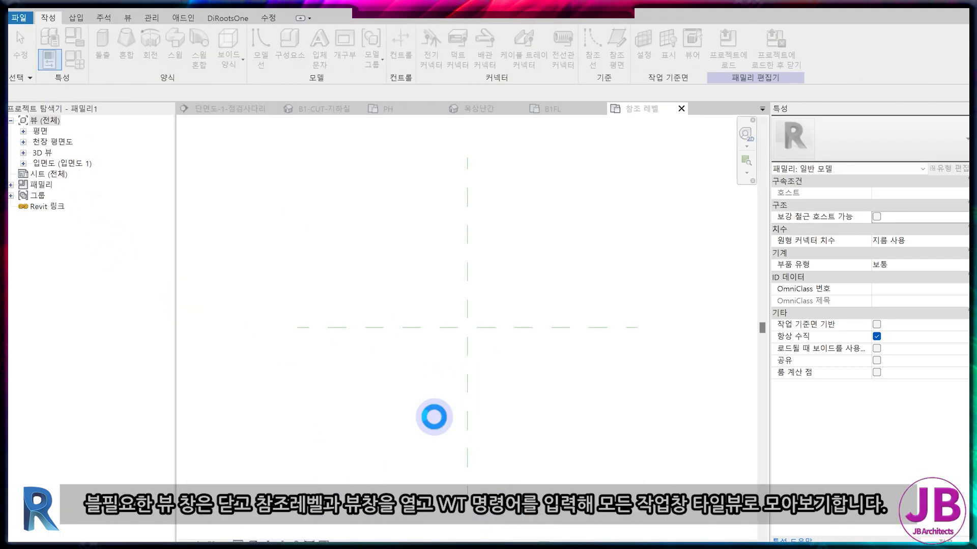
Step: Close the project's open views that are not needed, keeping the family's 참조 레벨 view open
click(274, 108)
click(254, 109)
click(253, 109)
click(253, 109)
click(253, 109)
click(482, 294)
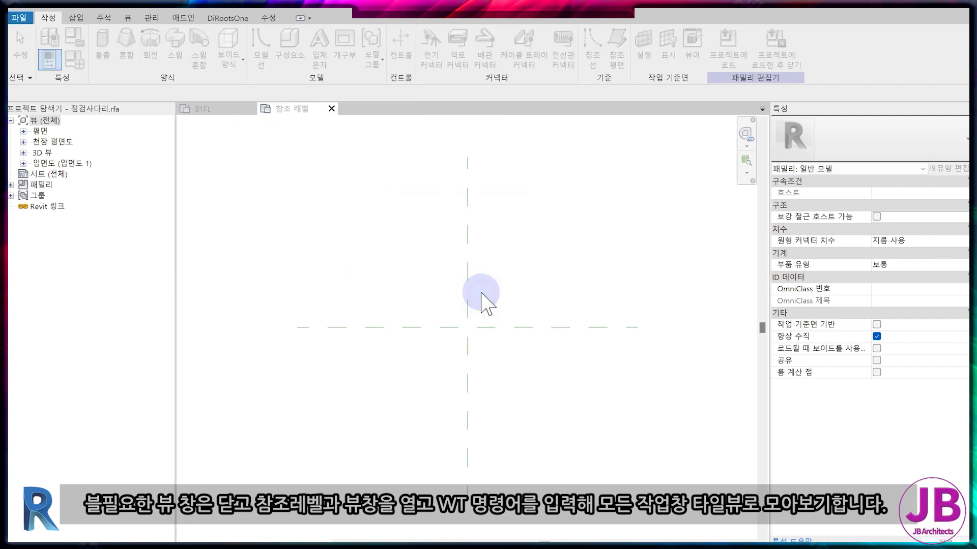
Step: Open the family's 3D view 뷰 1, tile it beside the 참조 레벨 plan, and orient it isometrically
click(23, 152)
double_click(53, 163)
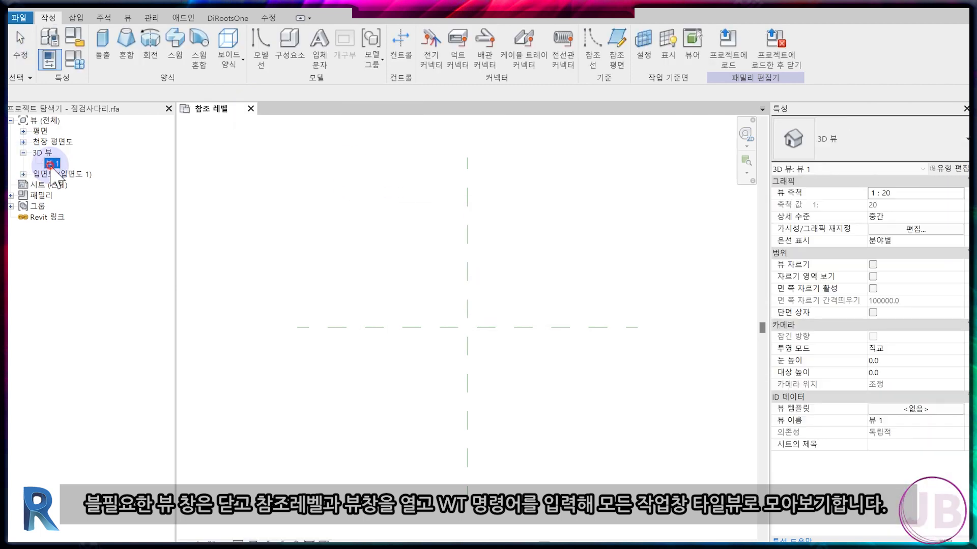
click(232, 113)
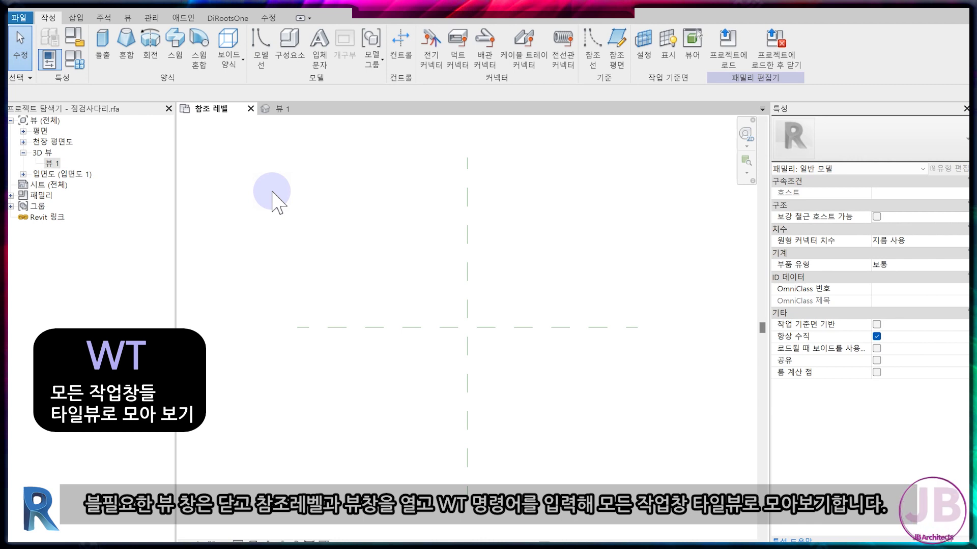
key(w)
key(t)
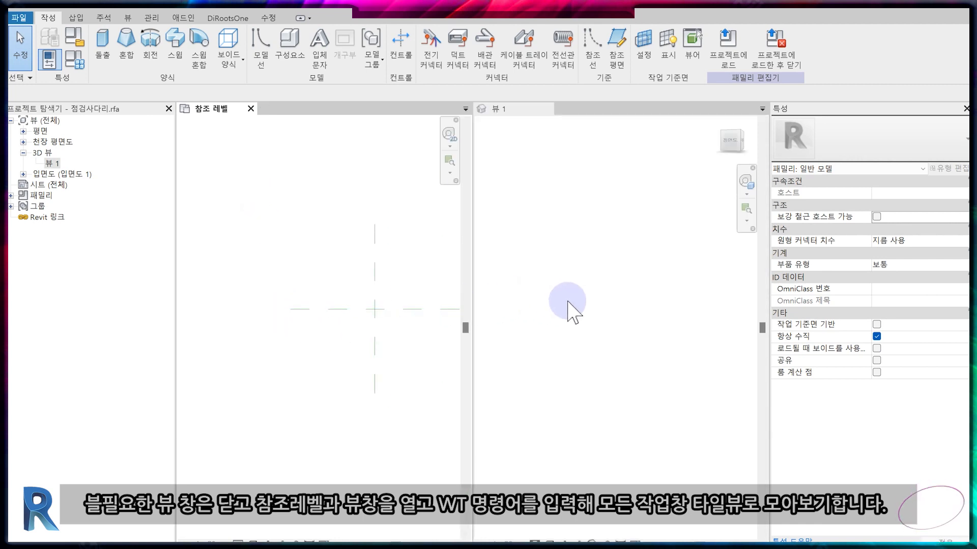
click(740, 134)
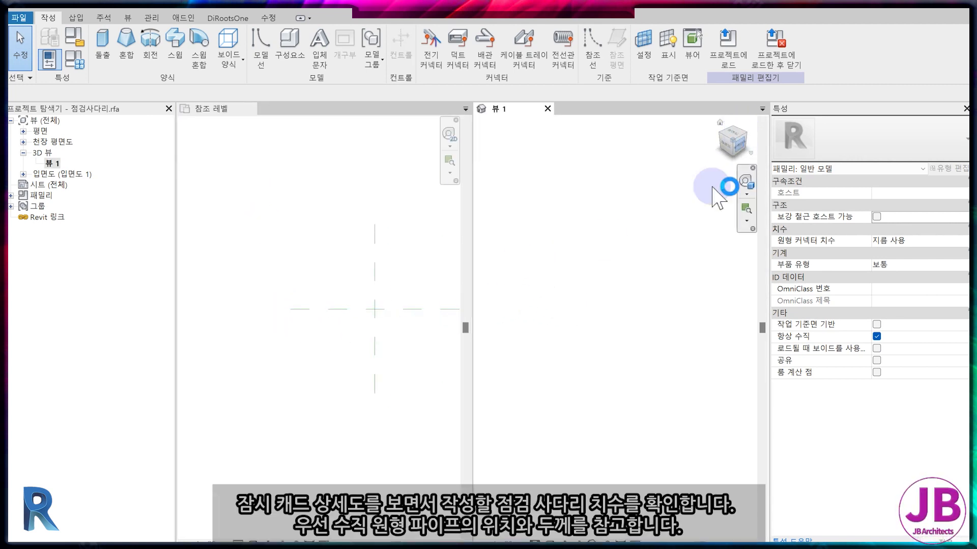
click(420, 340)
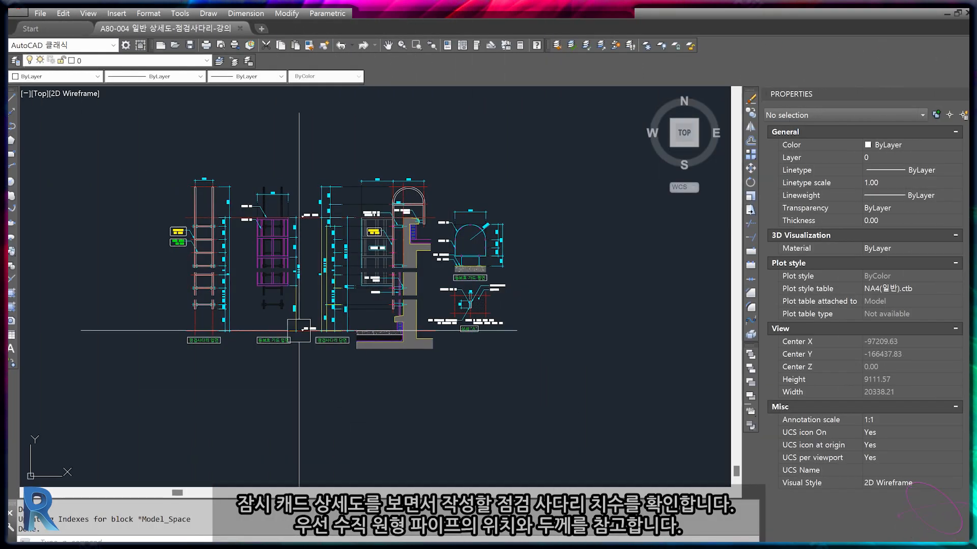
Step: Switch to the AutoCAD ladder detail and examine the front elevation's width, pipe sizes and rung spacing
scroll(229, 232, up, 2)
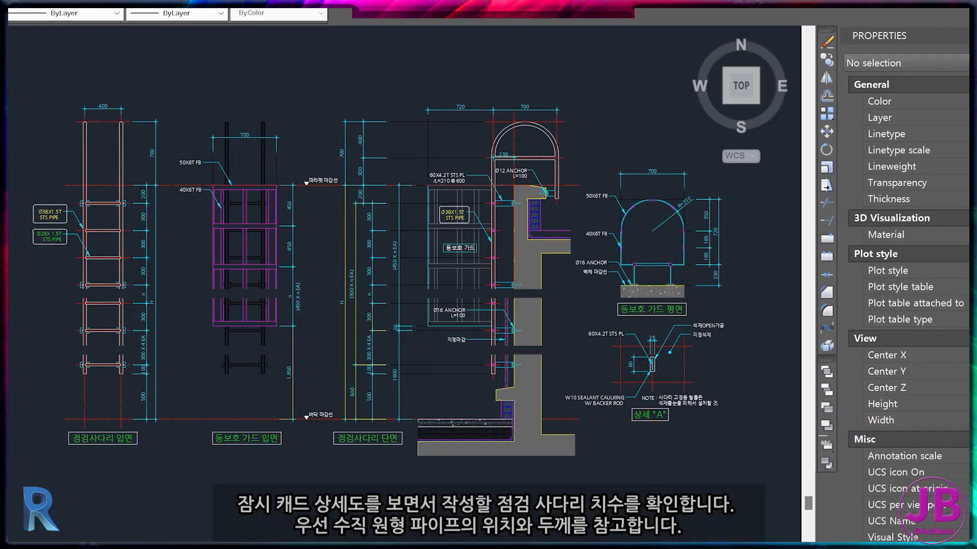
scroll(294, 301, up, 2)
middle_drag(204, 59, 294, 148)
click(103, 108)
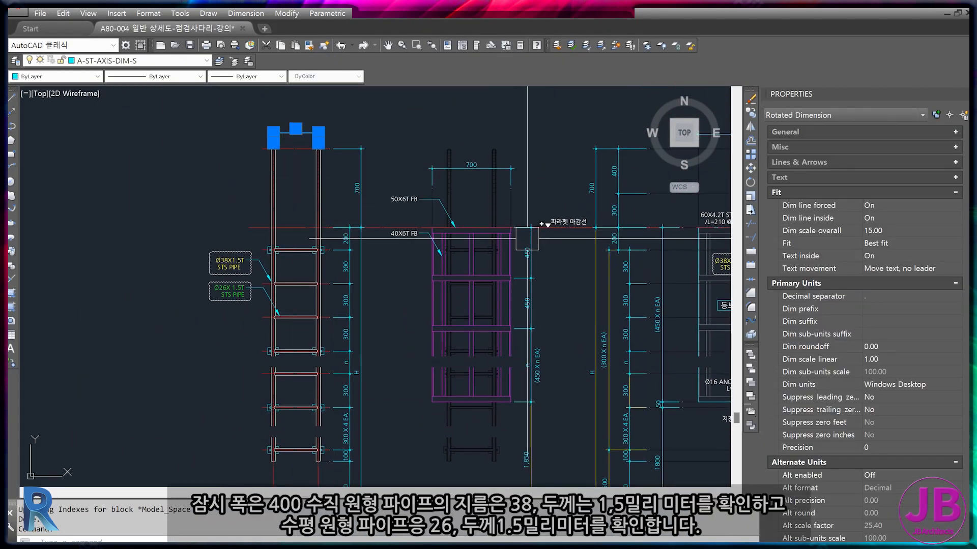
key(Escape)
middle_drag(527, 239, 304, 239)
scroll(333, 169, up, 4)
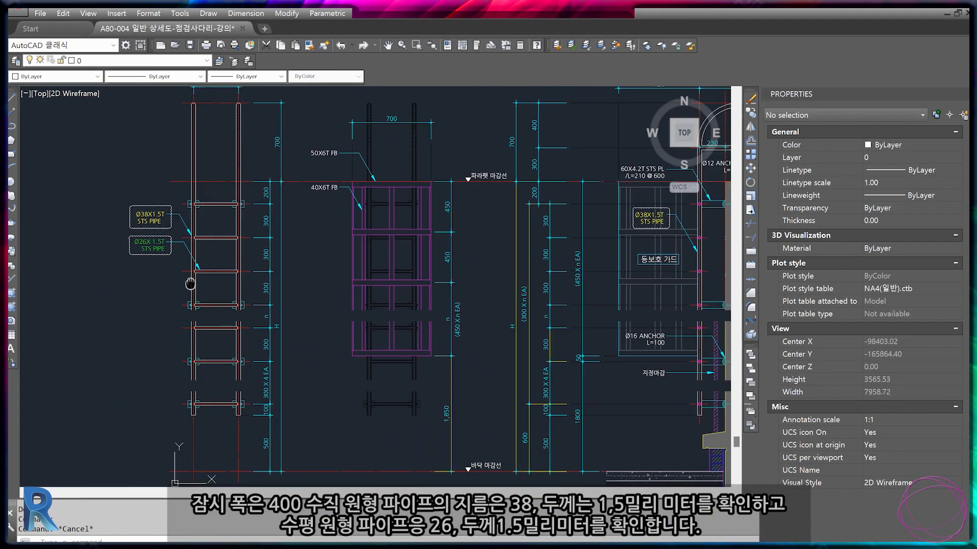
scroll(319, 219, down, 2)
click(320, 219)
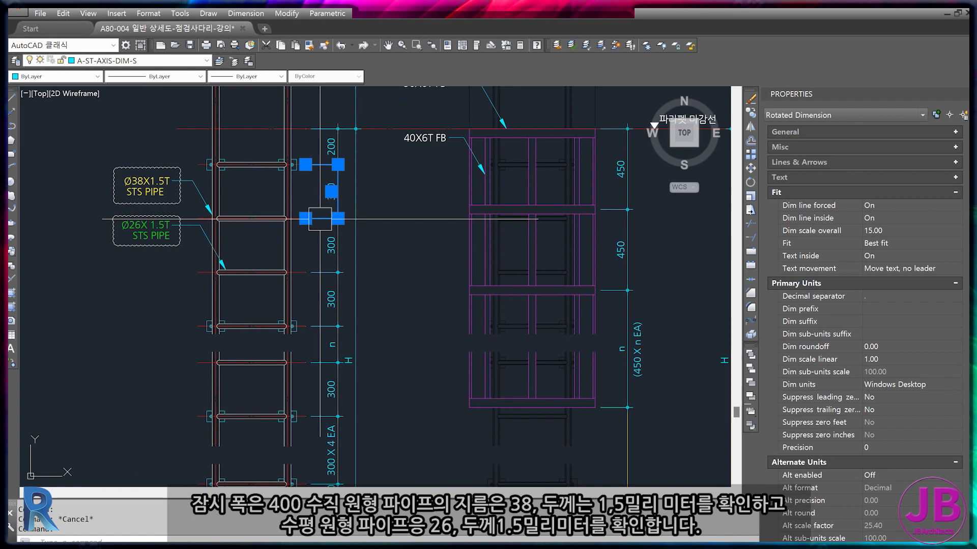
key(Escape)
Step: Examine the ladder section's floor clearance, bottom offset, rung spacing and overall height dimensions in the AutoCAD detail
mouse_move(346, 381)
middle_down()
mouse_move(357, 336)
mouse_move(340, 267)
middle_up()
scroll(463, 347, down, 2)
middle_drag(598, 408, 369, 385)
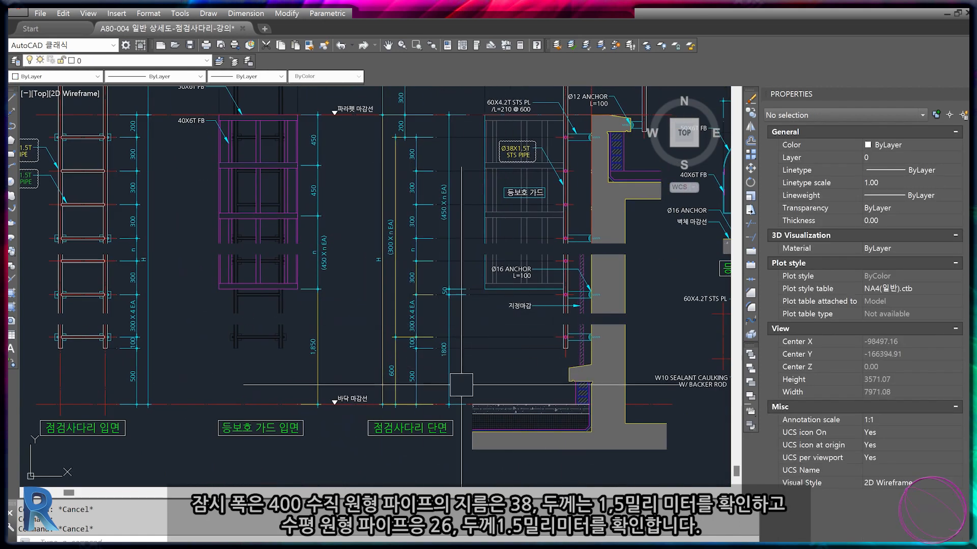
scroll(460, 384, up, 2)
click(387, 386)
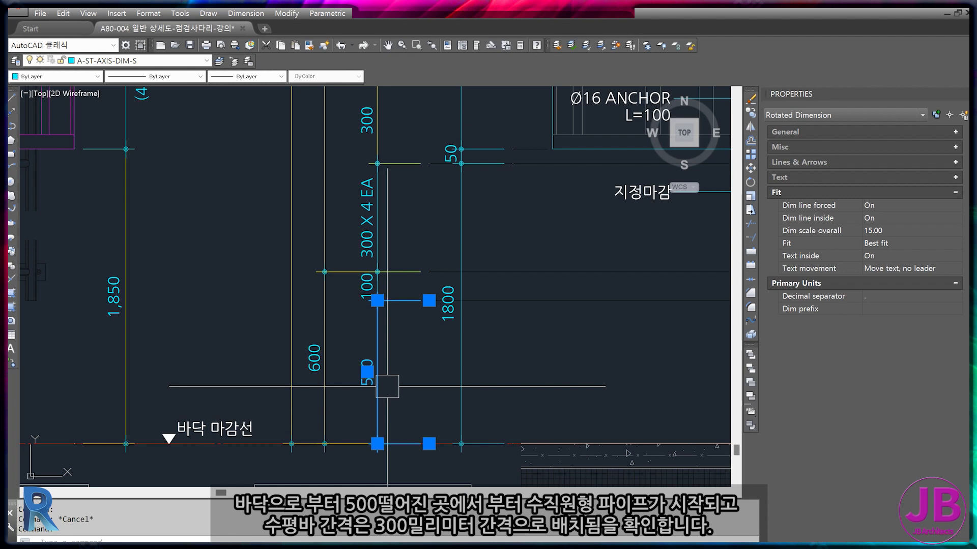
scroll(354, 292, up, 1)
click(366, 289)
scroll(376, 343, down, 2)
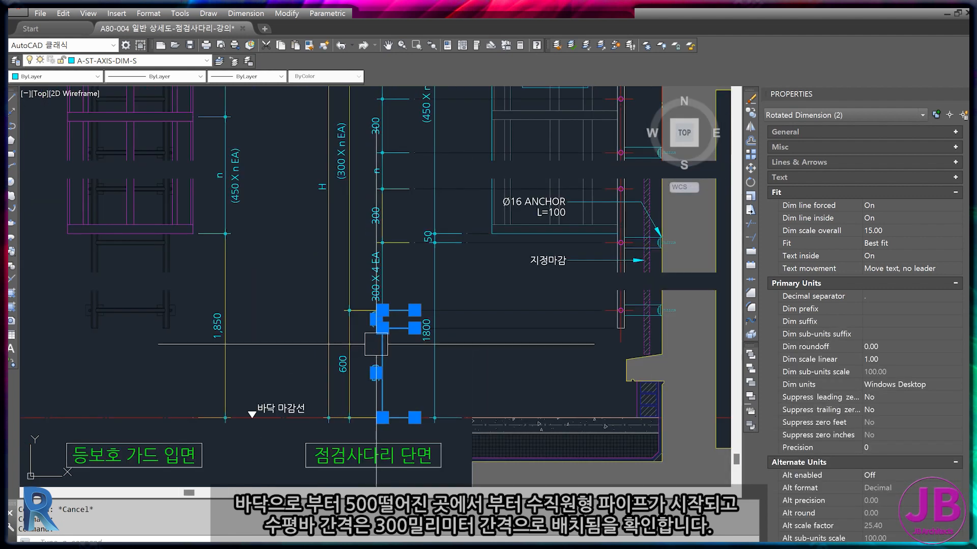
middle_drag(366, 285, 392, 373)
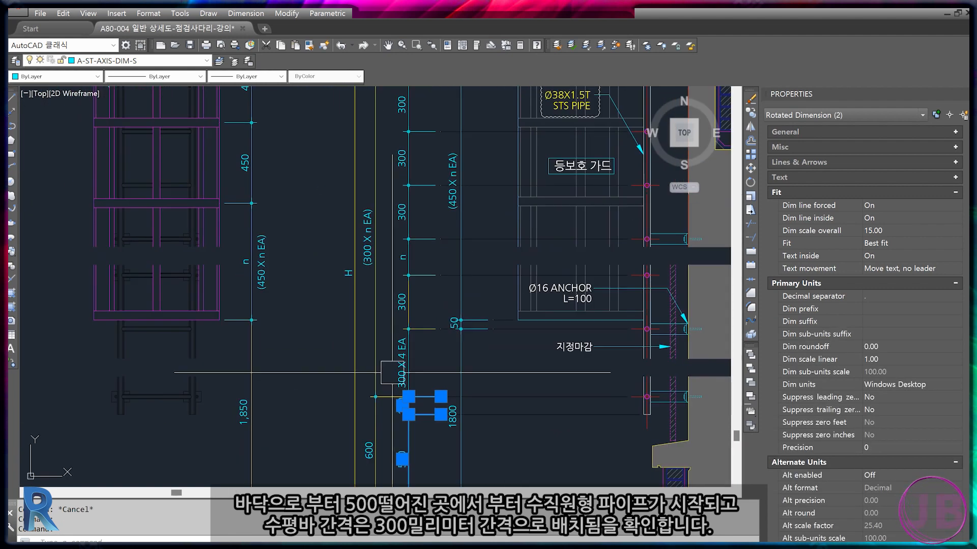
middle_drag(363, 100, 378, 269)
shift+click(377, 268)
scroll(379, 273, down, 2)
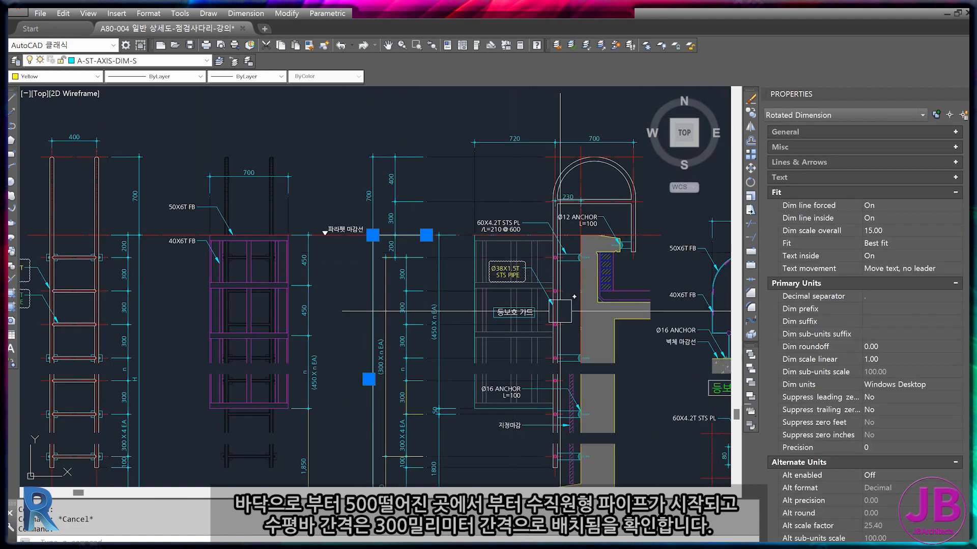
key(Escape)
middle_drag(405, 295, 394, 220)
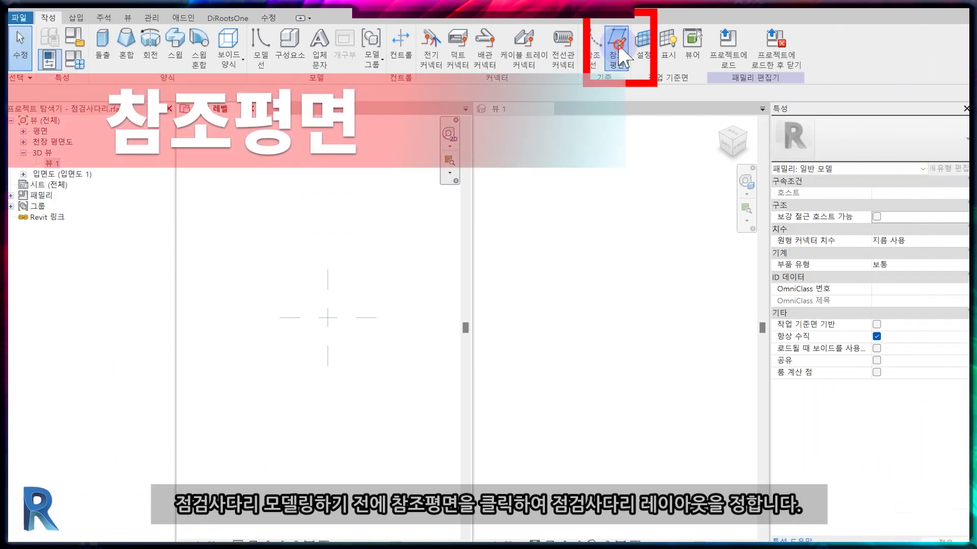
Step: In the Revit family's 참조 레벨 plan, draw a vertical reference plane left of the centre plane and set its distance to 200 mm
click(619, 47)
click(305, 363)
click(305, 247)
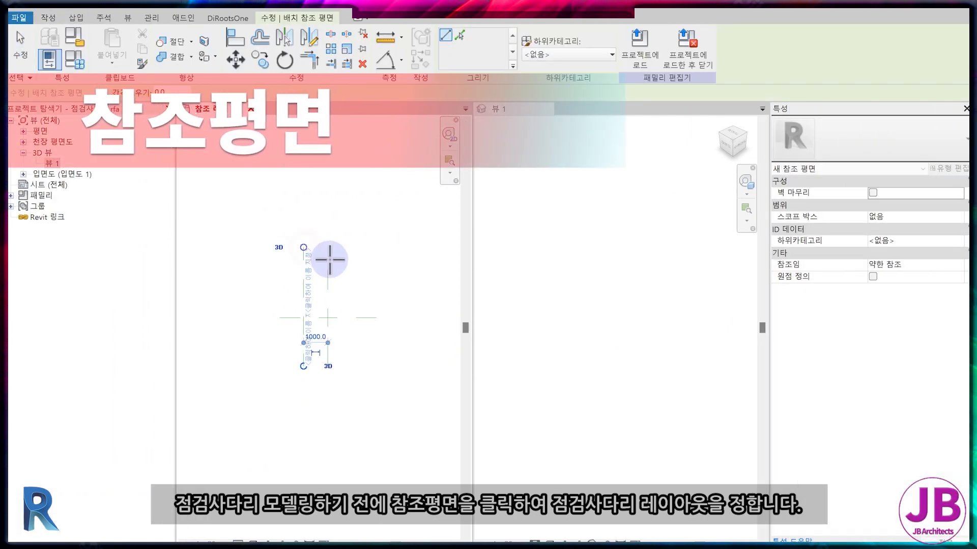
key(Escape)
key(Escape)
scroll(327, 278, up, 2)
click(293, 295)
click(312, 371)
text(200)
key(Return)
Step: Mirror the left vertical reference plane about the vertical centre reference plane
scroll(312, 306, up, 1)
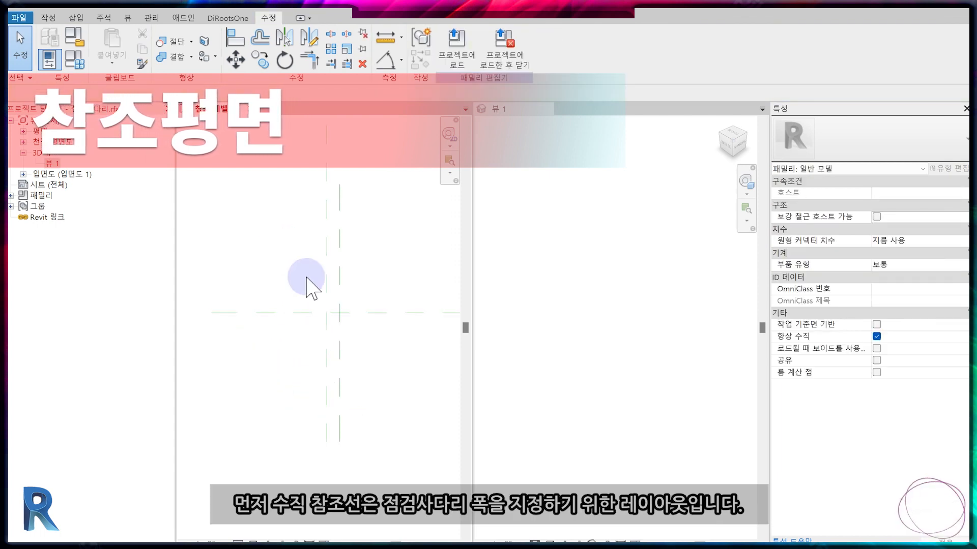
scroll(298, 208, up, 2)
click(285, 307)
scroll(331, 361, up, 2)
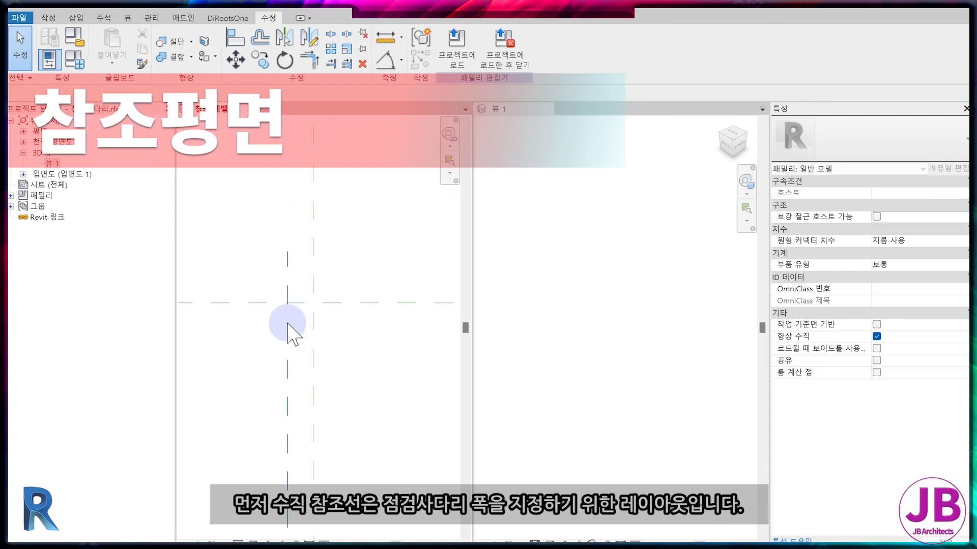
click(287, 344)
key(m)
key(m)
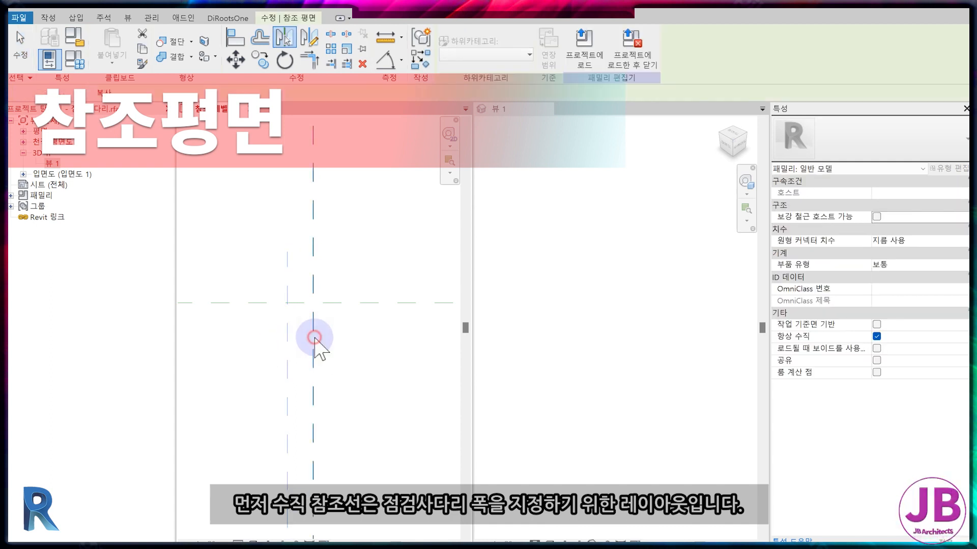
click(314, 336)
key(Escape)
Step: Dimension the overall width between the outer vertical reference planes and add an equalized (EQ) dimension chain through the centre plane
key(d)
key(i)
click(287, 273)
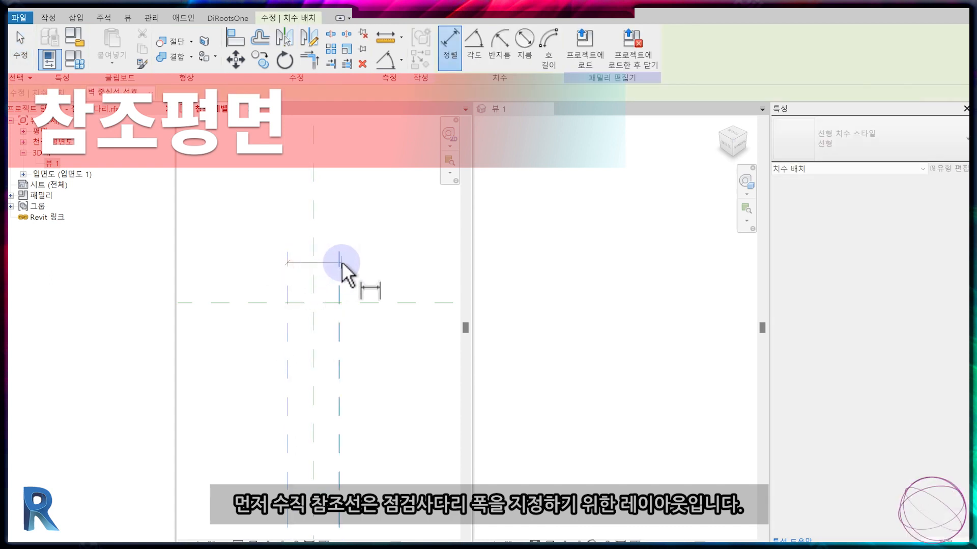
click(339, 261)
click(351, 206)
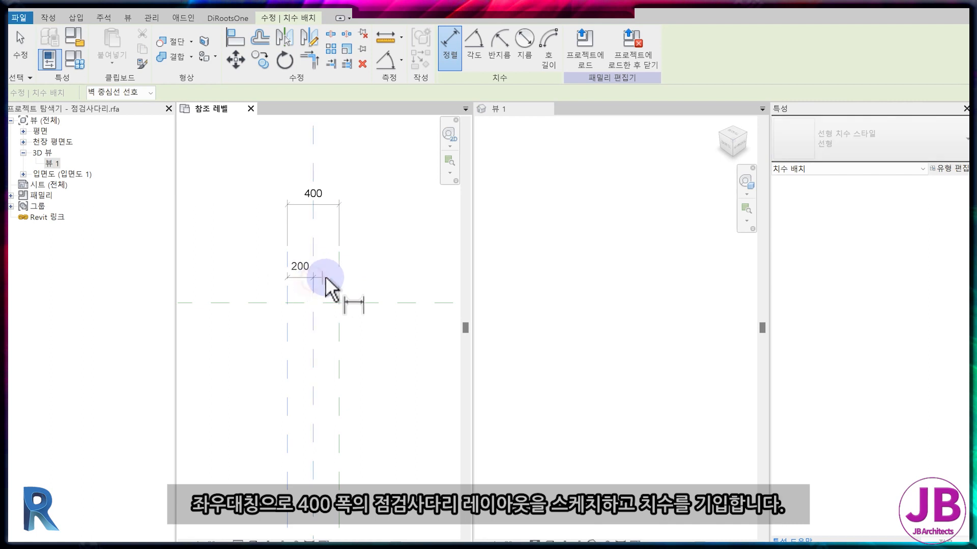
click(338, 275)
click(313, 211)
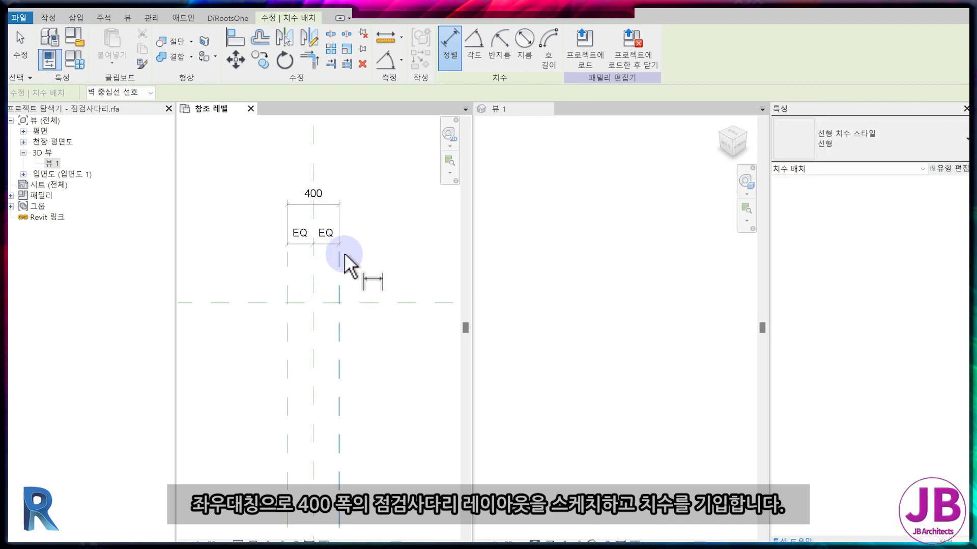
key(Escape)
key(Escape)
Step: Draw a horizontal reference plane below the horizontal centre plane and set its distance to 230 mm
scroll(345, 256, up, 2)
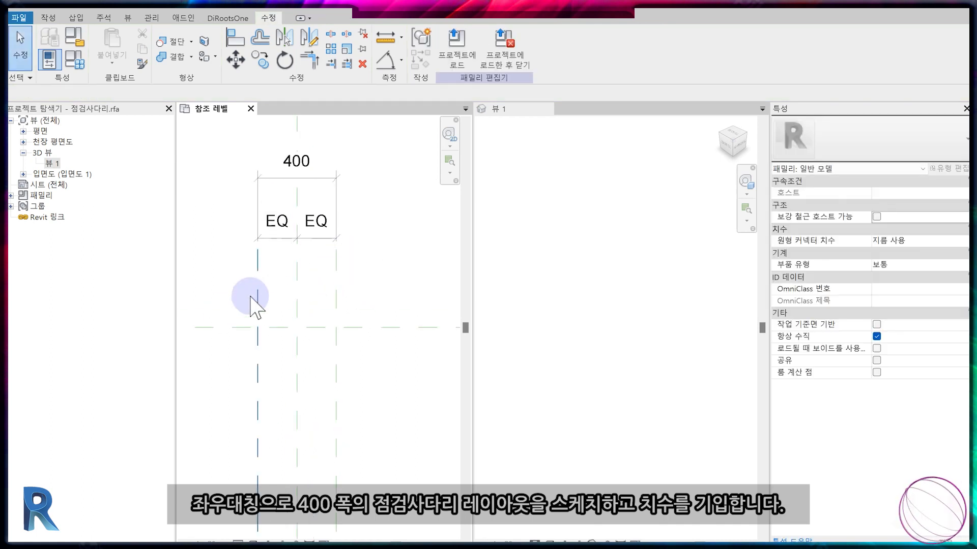
click(47, 18)
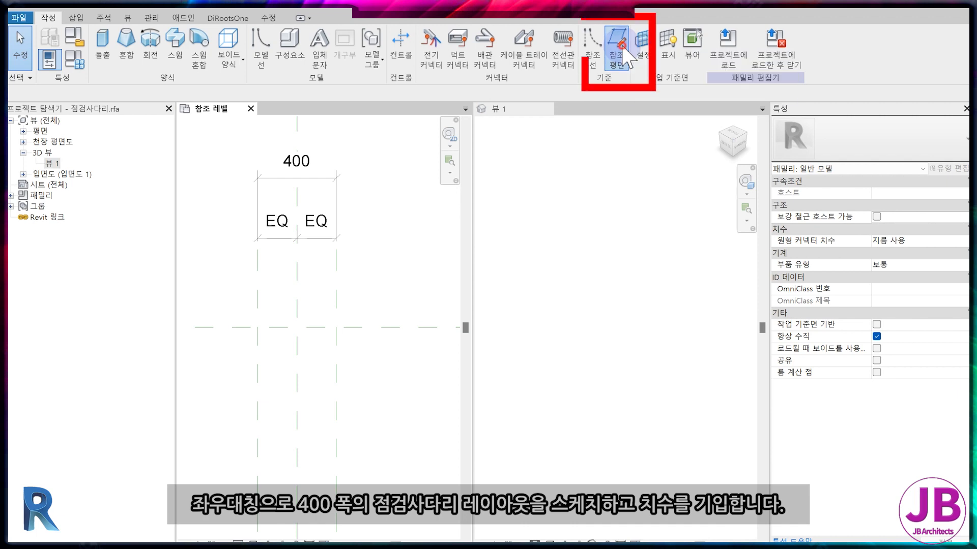
click(620, 51)
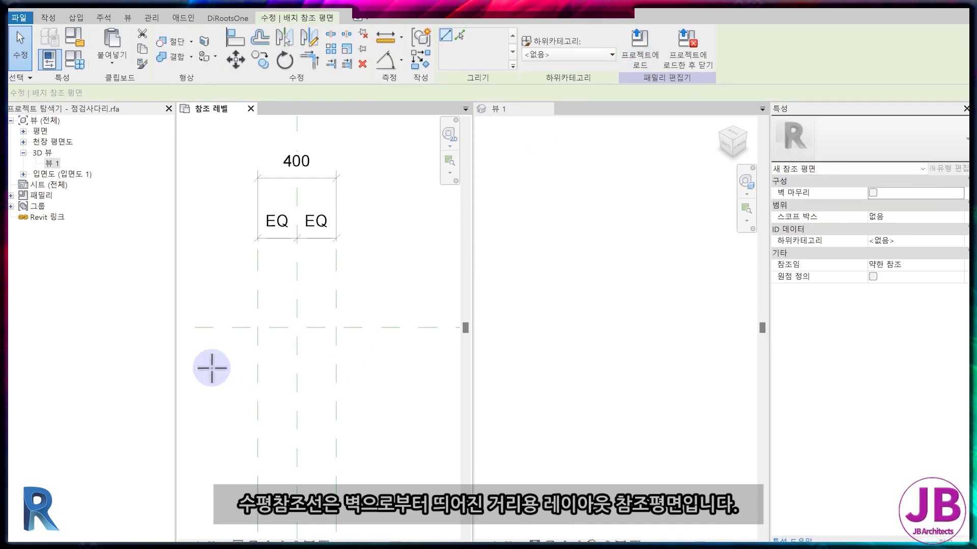
click(209, 367)
click(412, 367)
key(Escape)
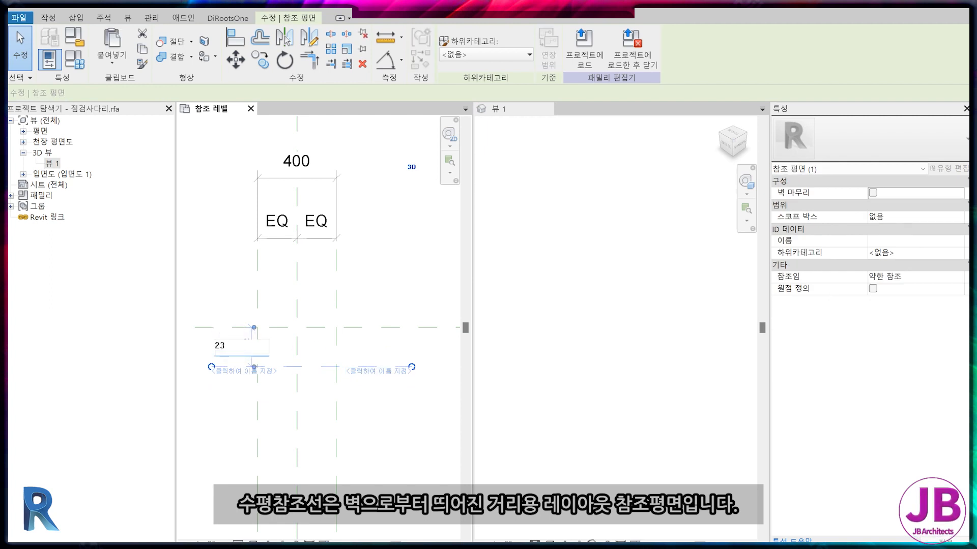
key(Escape)
scroll(276, 366, down, 1)
middle_drag(274, 381, 334, 333)
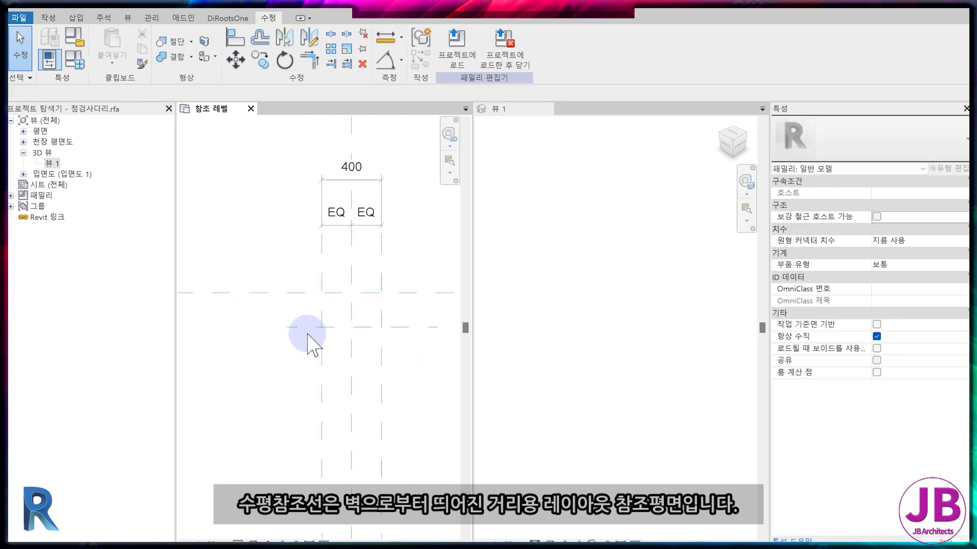
Step: Extend the left end of the horizontal reference plane that lies below the centre plane
click(301, 328)
drag(286, 328, 273, 343)
key(Escape)
scroll(277, 361, down, 2)
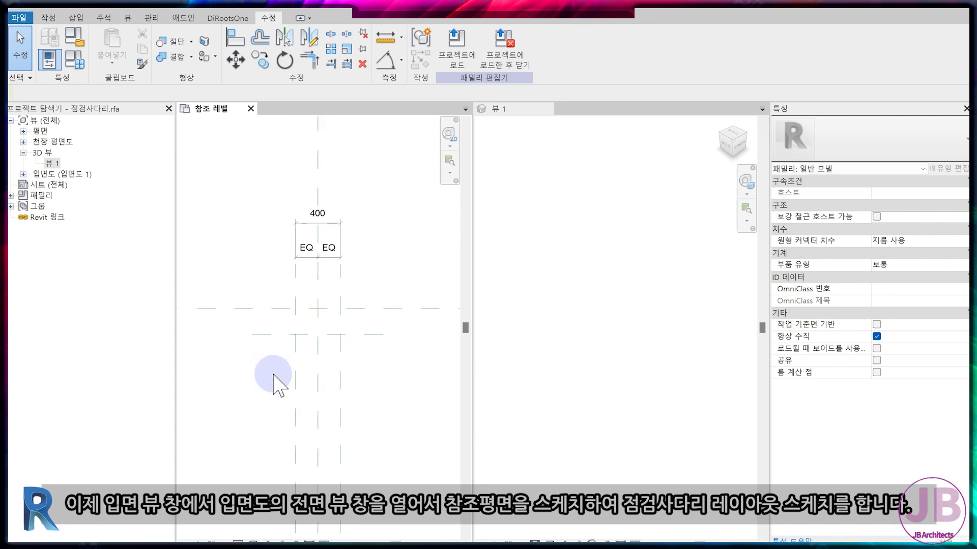
Step: Open the front elevation (전면) in the pane beside the plan
click(527, 113)
click(23, 174)
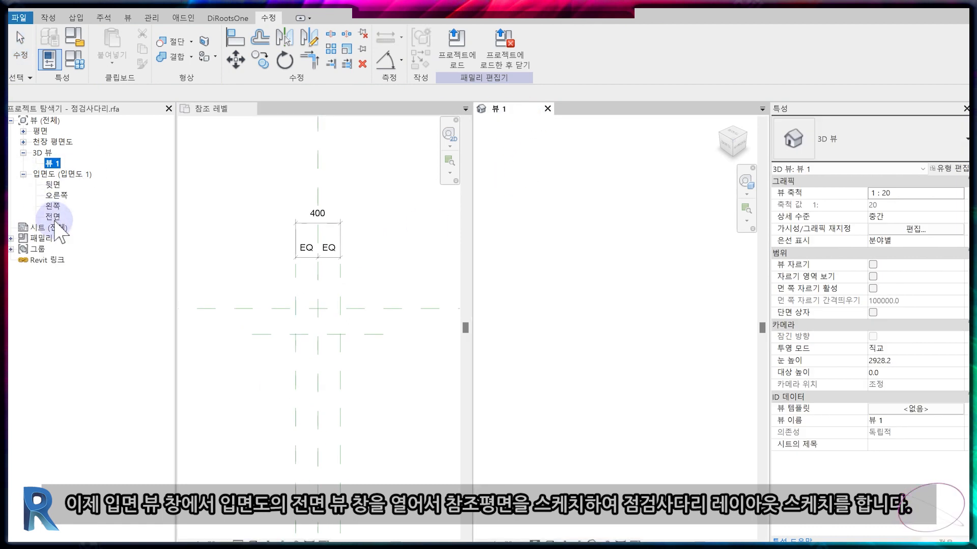
double_click(53, 217)
Step: Draw a horizontal reference plane about 500 mm above the reference level and stack copies of it upward, using a 1200 mm copy distance
click(48, 17)
click(615, 59)
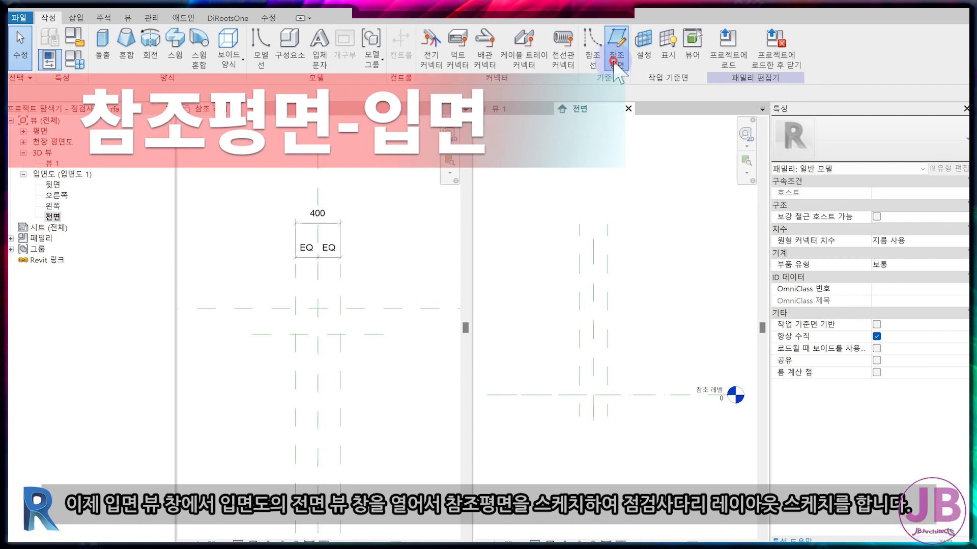
click(666, 349)
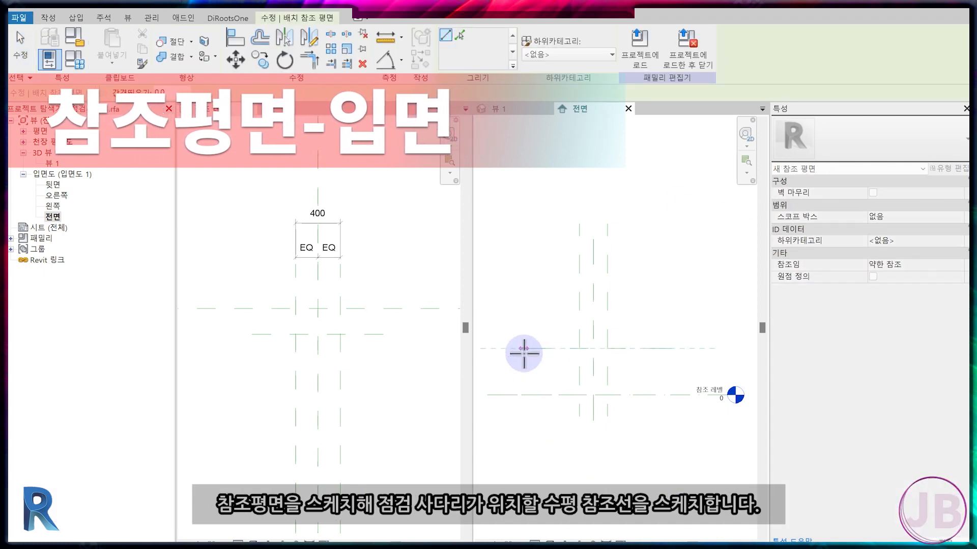
click(523, 349)
text(1)
text(200)
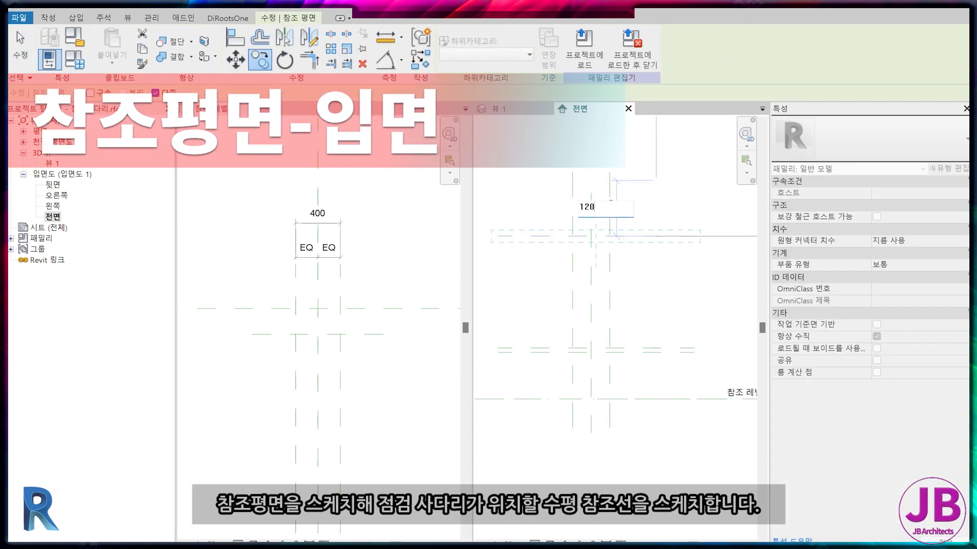
key(Return)
key(Escape)
scroll(595, 270, down, 2)
key(Escape)
middle_drag(695, 359, 726, 367)
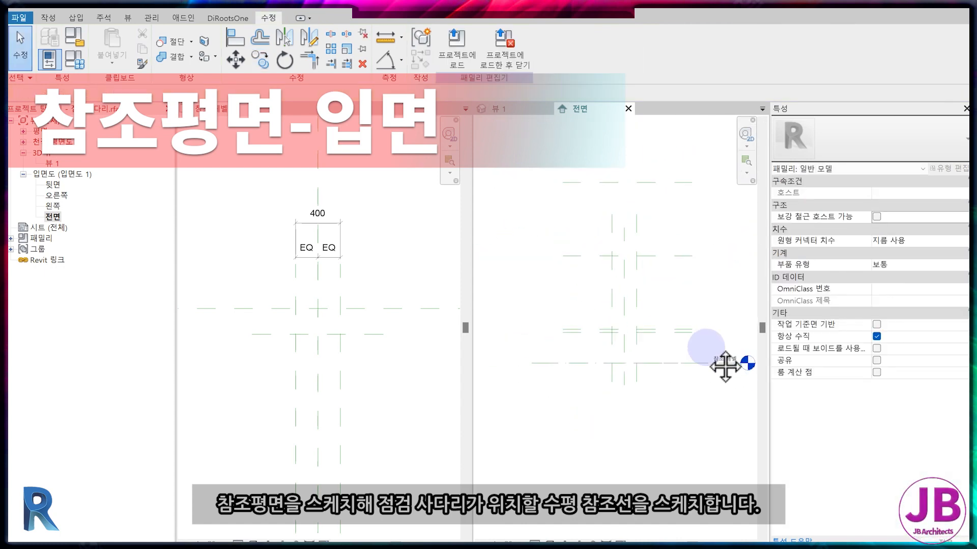
Step: Dimension the spacings between the reference level and the horizontal planes in the front elevation, plus the overall height
key(d)
key(i)
scroll(578, 359, up, 2)
click(573, 366)
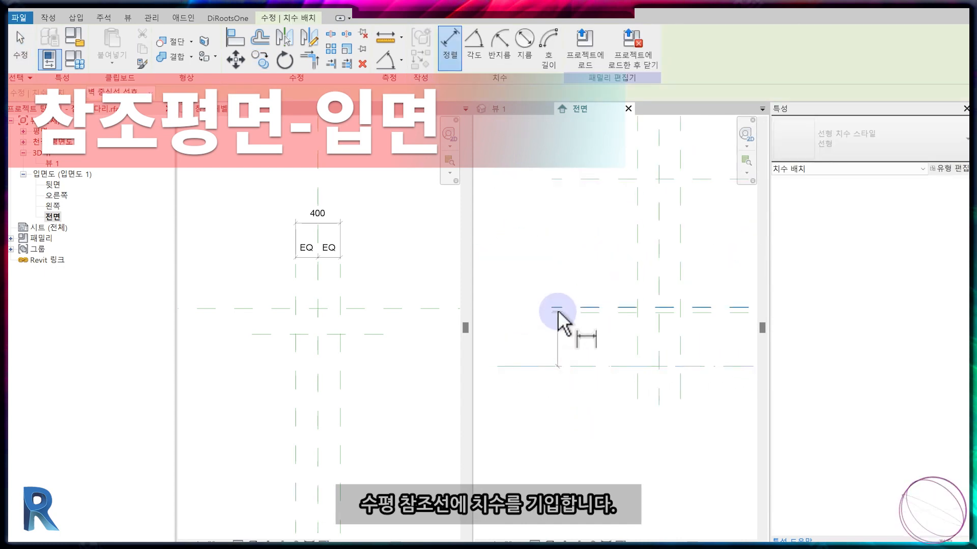
click(557, 309)
key(Escape)
click(574, 366)
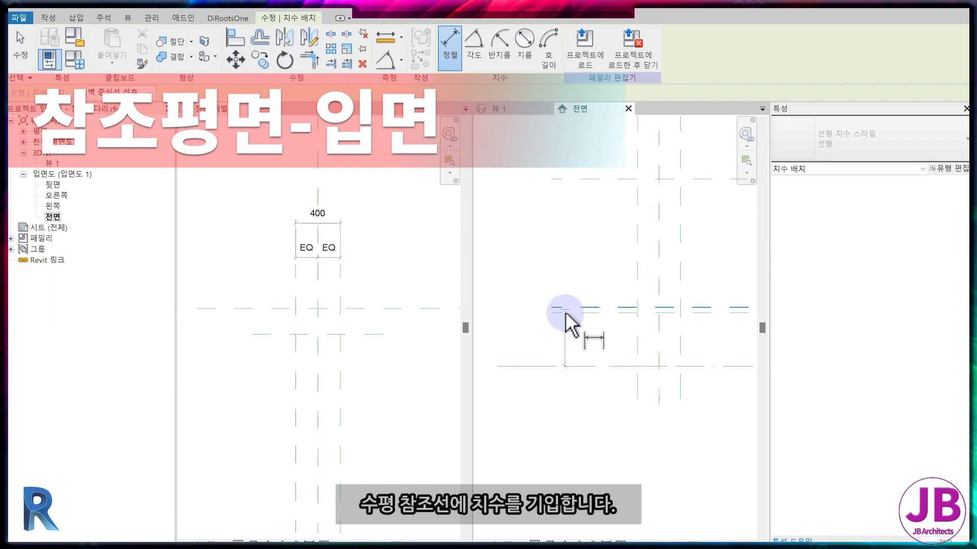
click(566, 312)
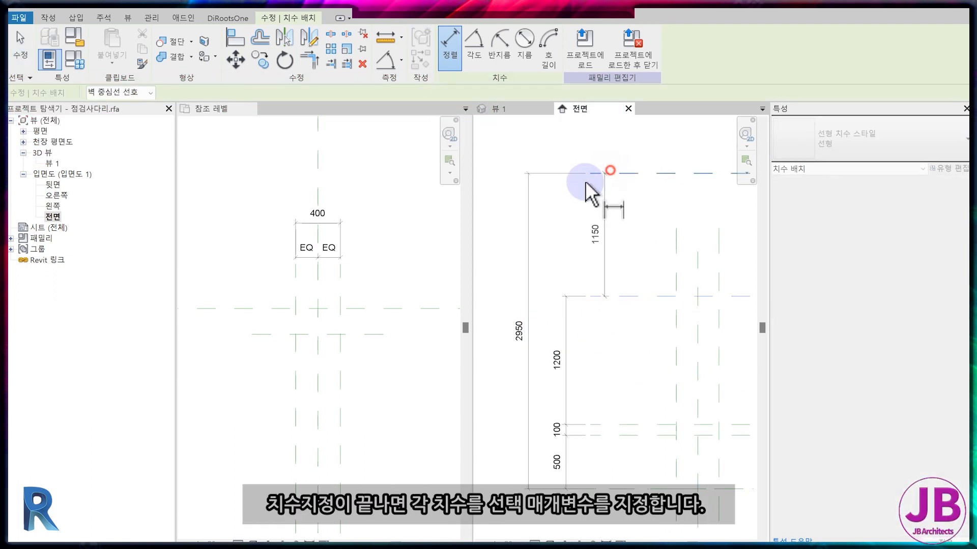
click(561, 193)
scroll(589, 276, down, 1)
middle_drag(612, 312, 590, 325)
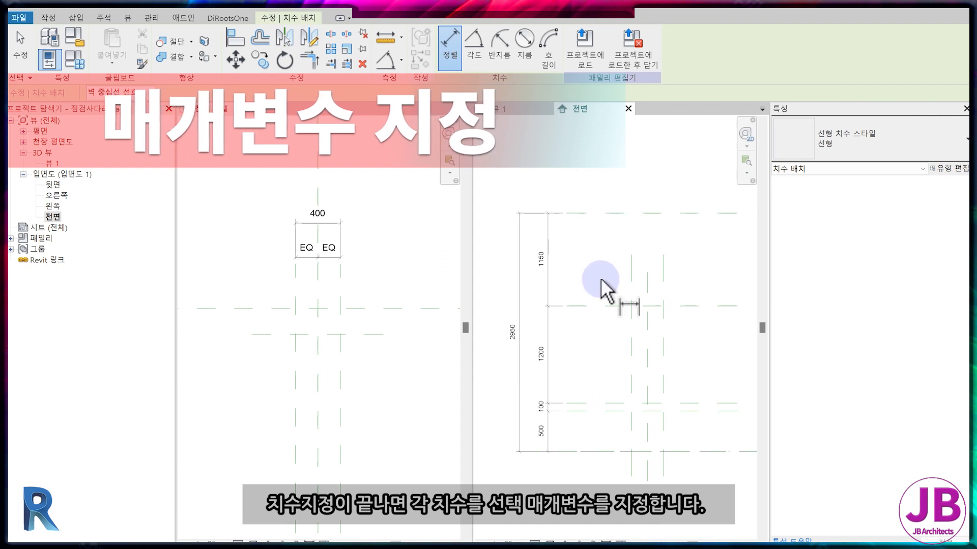
key(Escape)
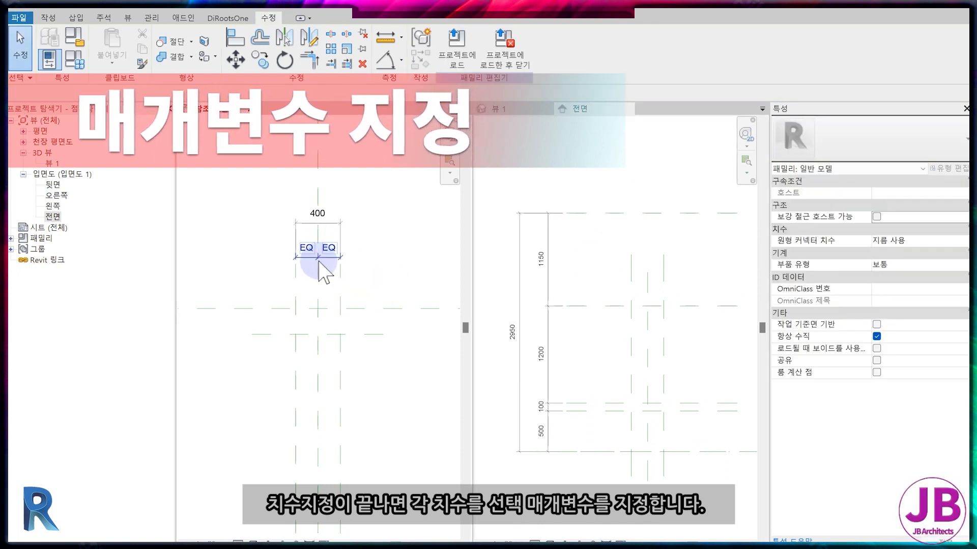
Step: Label the overall width dimension in the plan with a new family type parameter named 사다리폭
click(305, 222)
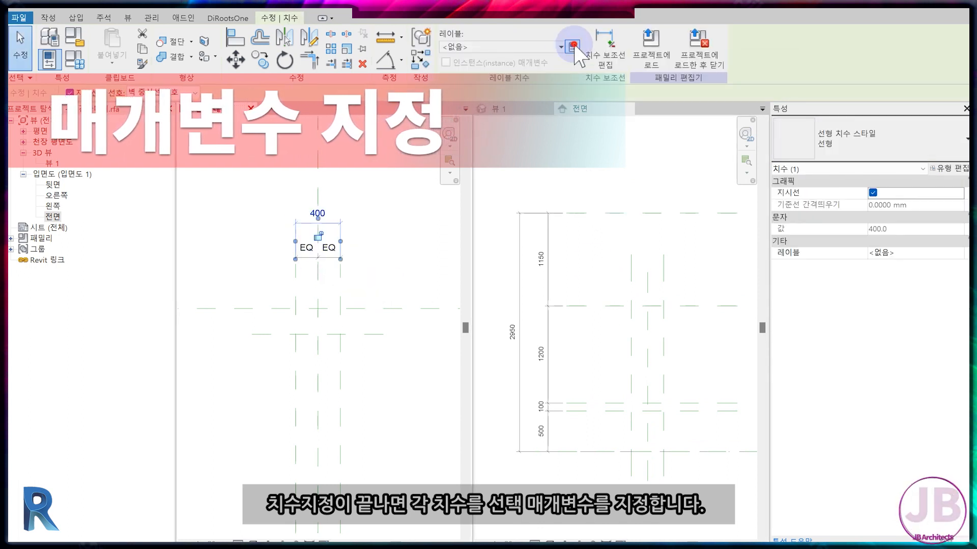
click(573, 47)
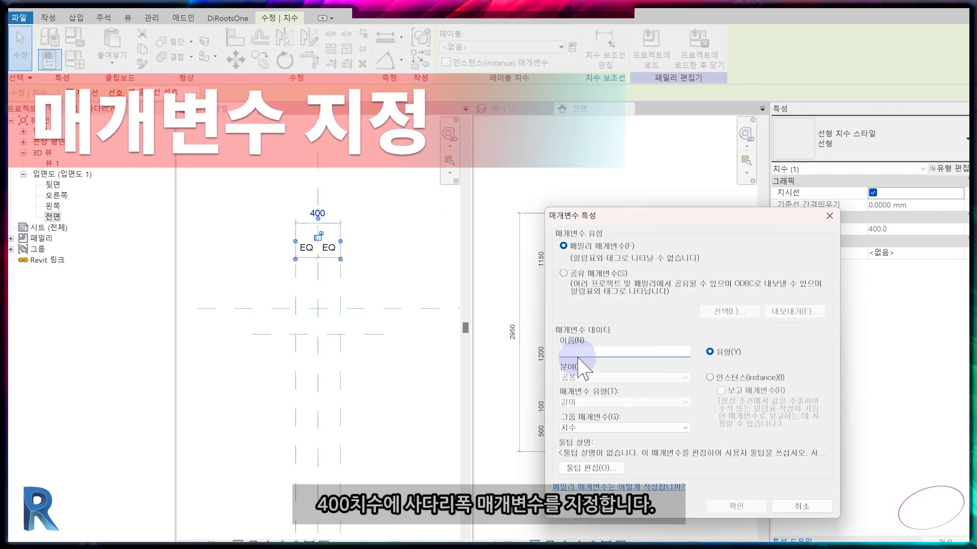
text(사다리폭)
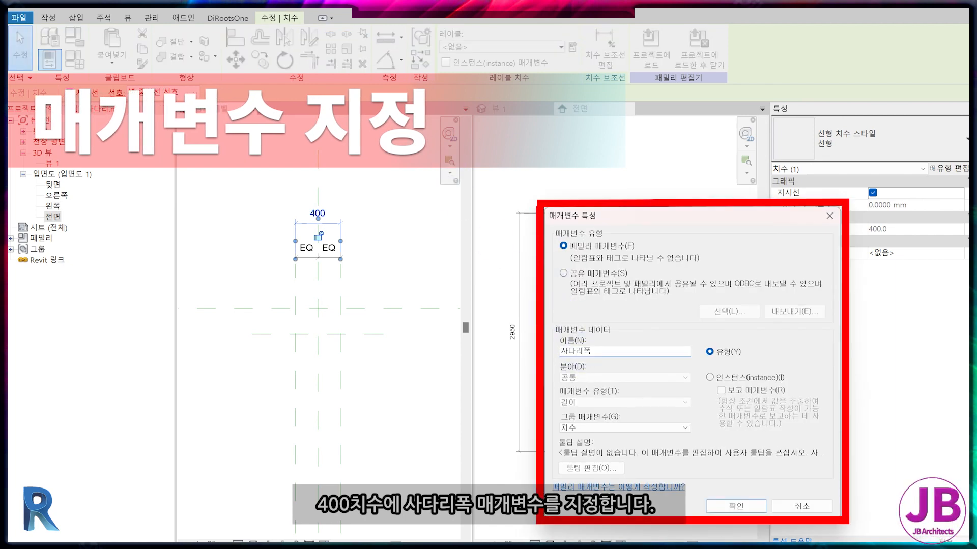
key(Return)
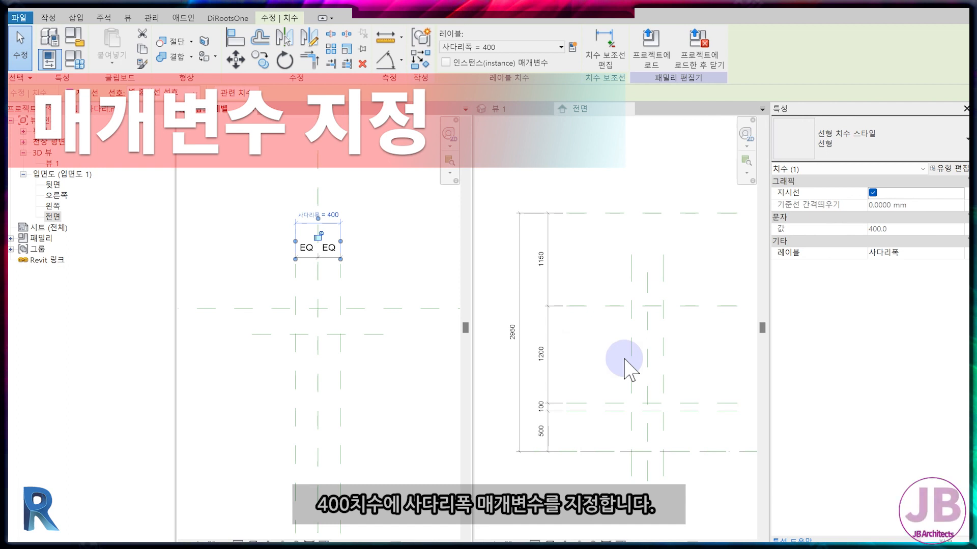
key(Escape)
Step: Name the left outer vertical reference plane LEFT and the right outer one RIGHT
click(295, 387)
click(924, 240)
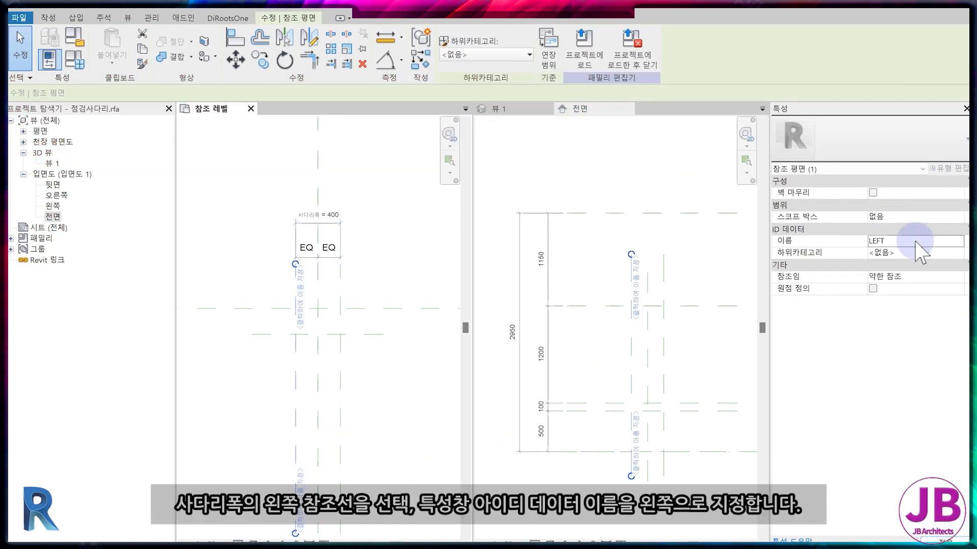
click(453, 283)
click(339, 436)
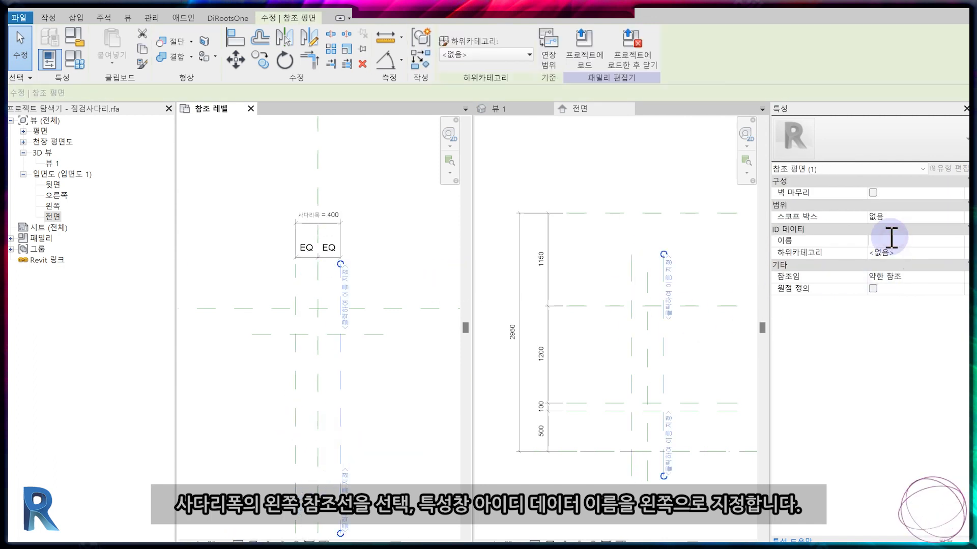
text(RIGHT)
key(Return)
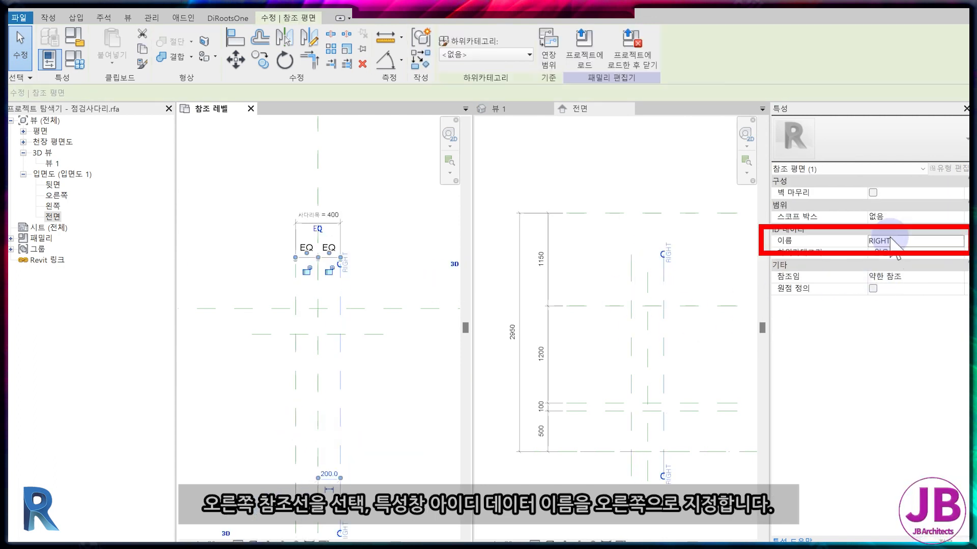
click(413, 283)
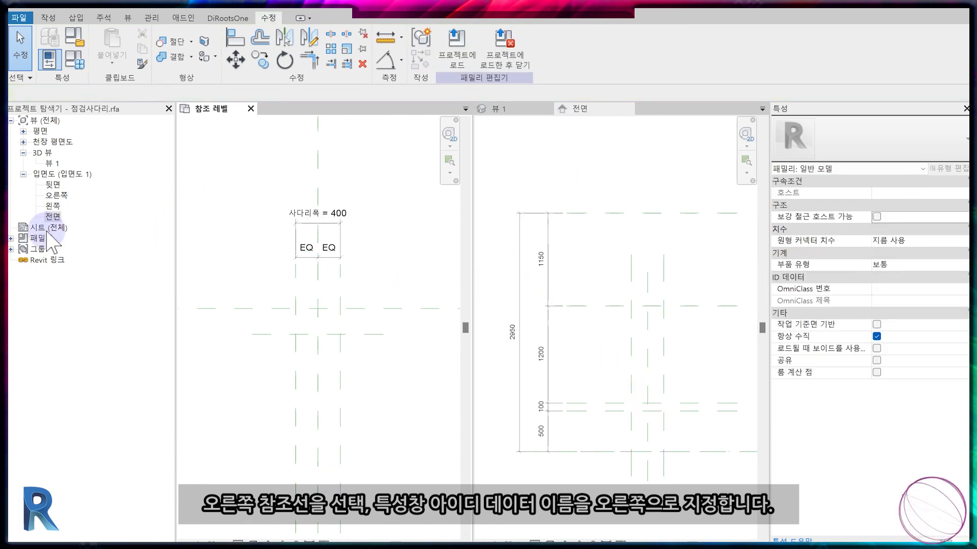
Step: Open the right elevation (오른쪽) and extend the vertical reference planes upward past the topmost horizontal plane
double_click(56, 195)
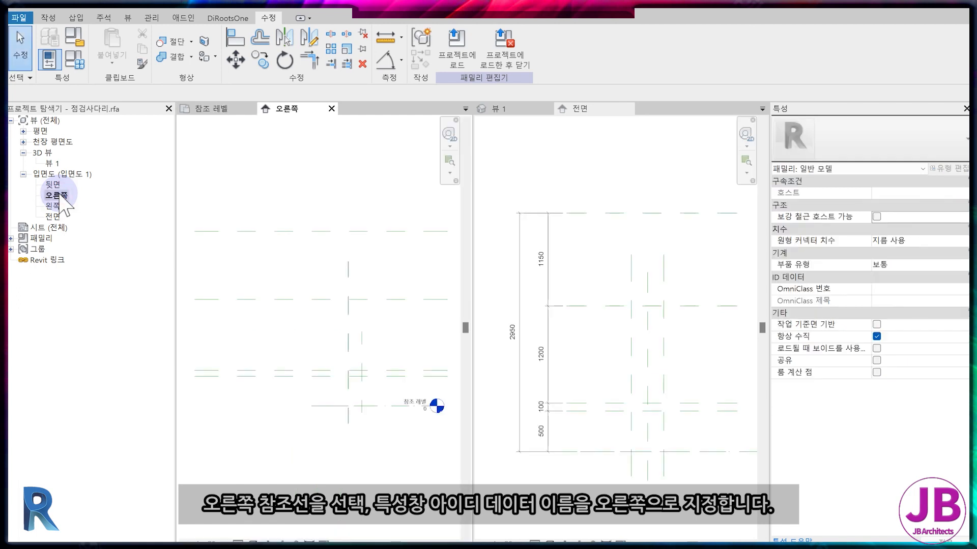
click(362, 346)
drag(362, 244, 362, 205)
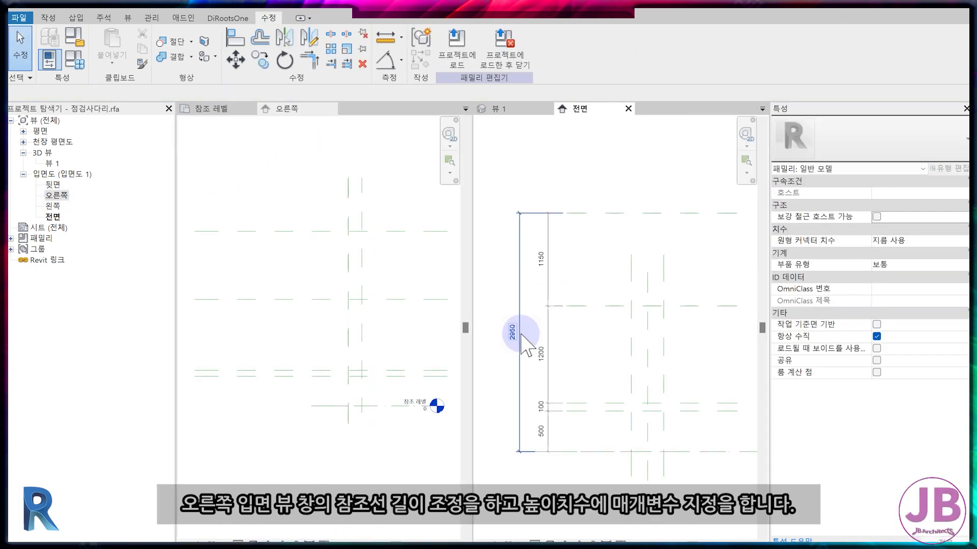
Step: Label the overall height dimension in the front elevation with a new family type parameter named 높이
click(520, 335)
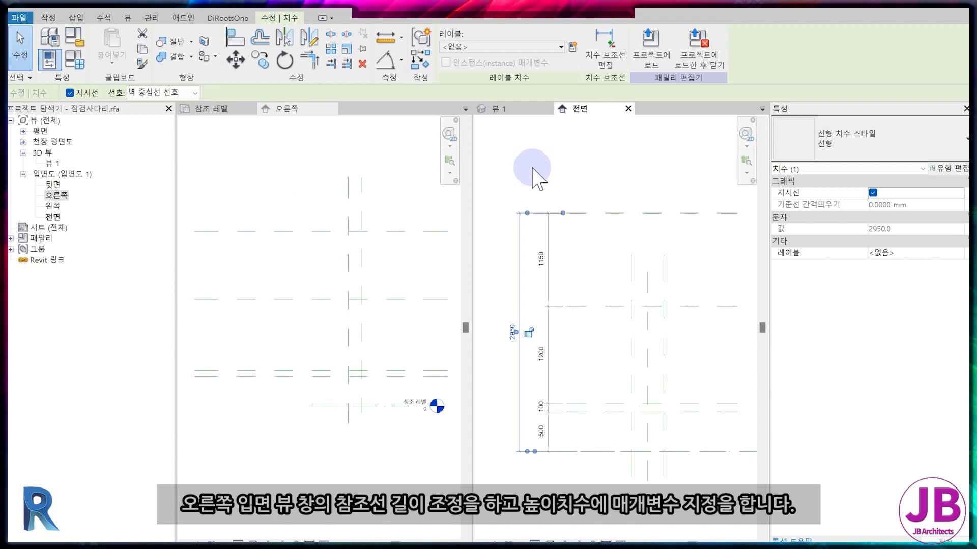
click(569, 45)
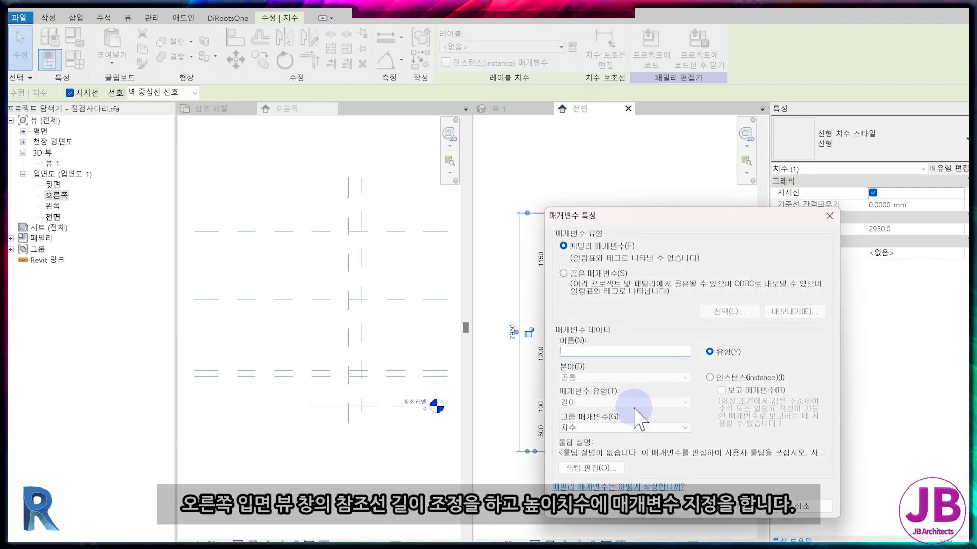
click(610, 348)
text(높이)
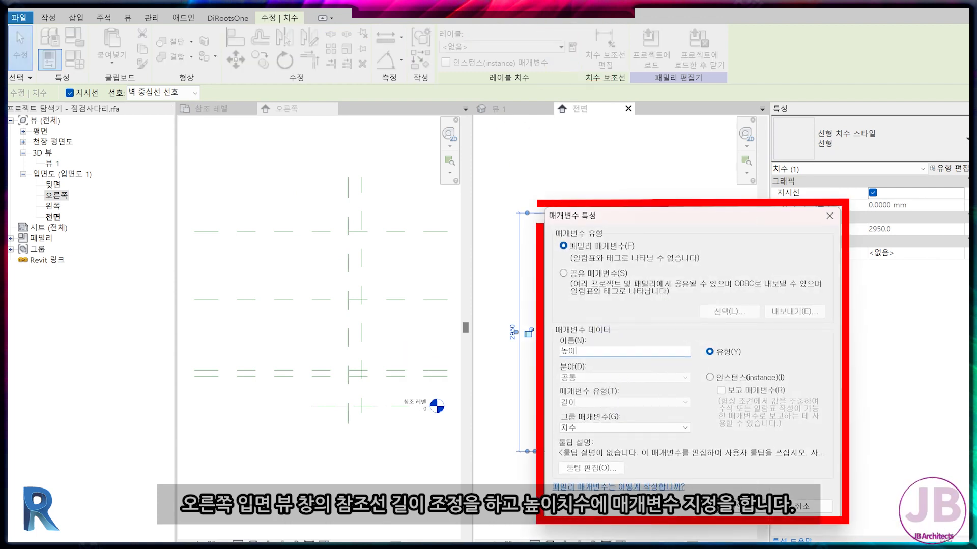
key(Return)
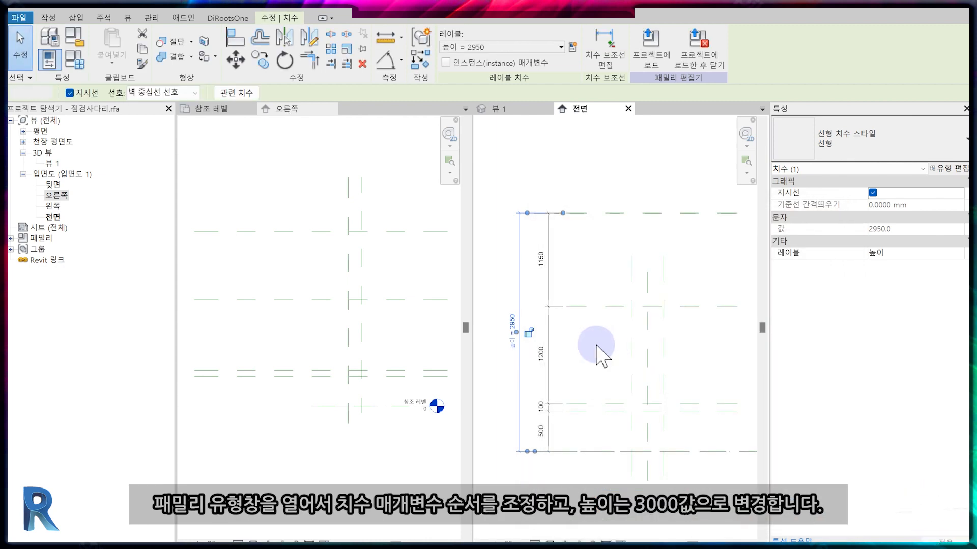
click(597, 346)
Step: In the family types, move 사다리폭 above 높이 and set 높이 to 3000
click(60, 64)
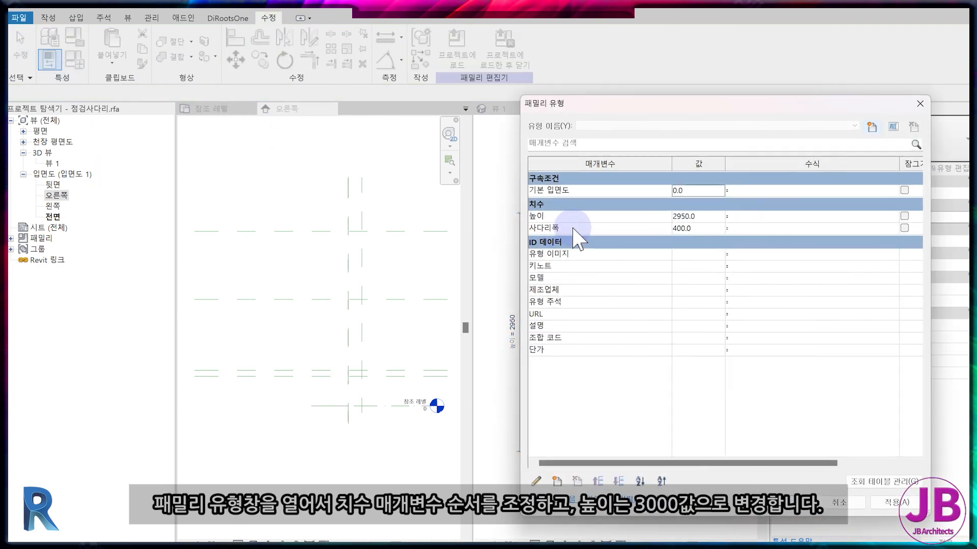
click(560, 228)
click(598, 481)
click(710, 229)
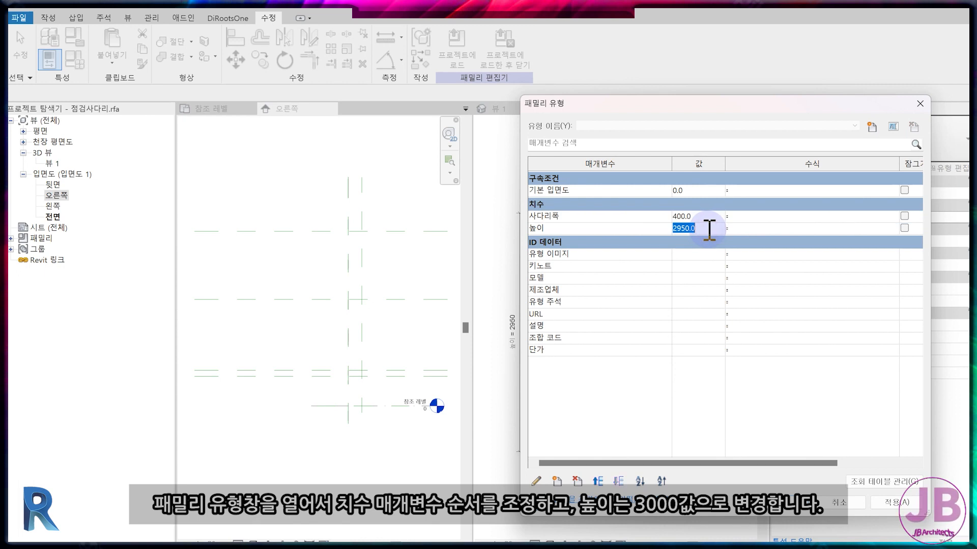
key(Return)
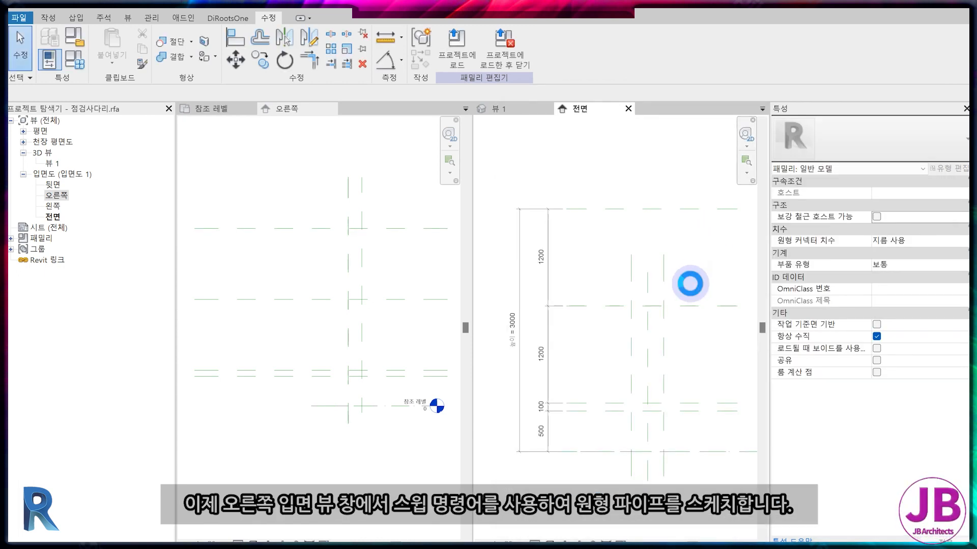
Step: Start a Sweep path sketch in the right elevation and set its work plane to the reference plane LEFT
click(286, 109)
click(48, 18)
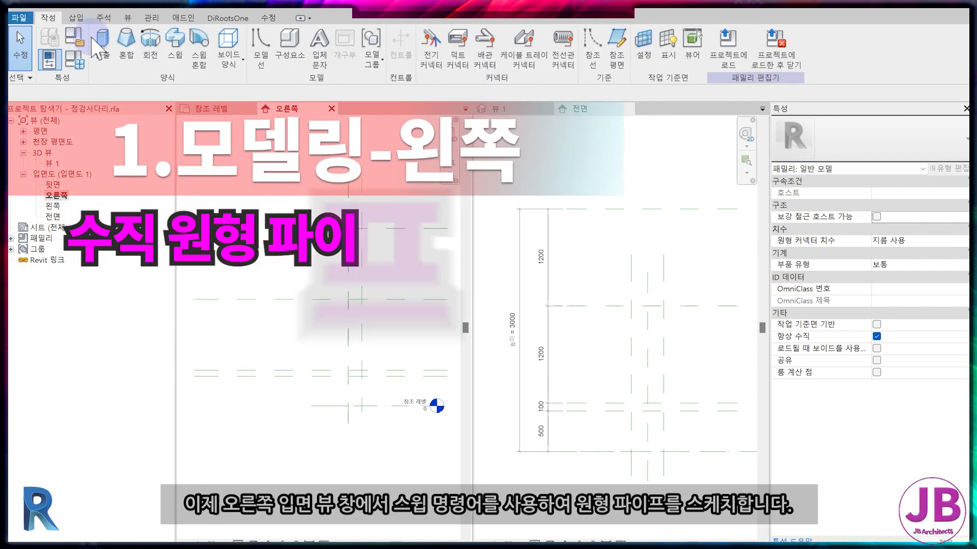
click(168, 63)
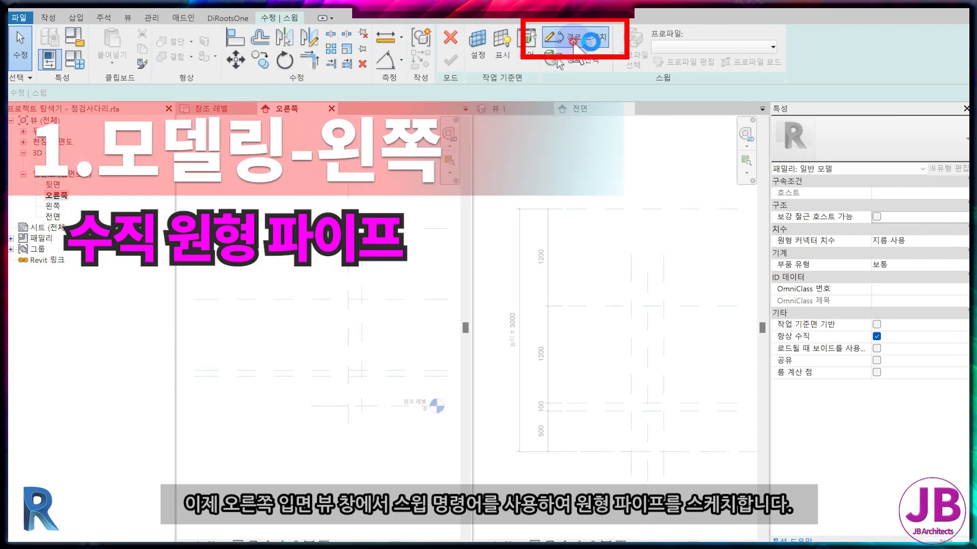
click(573, 41)
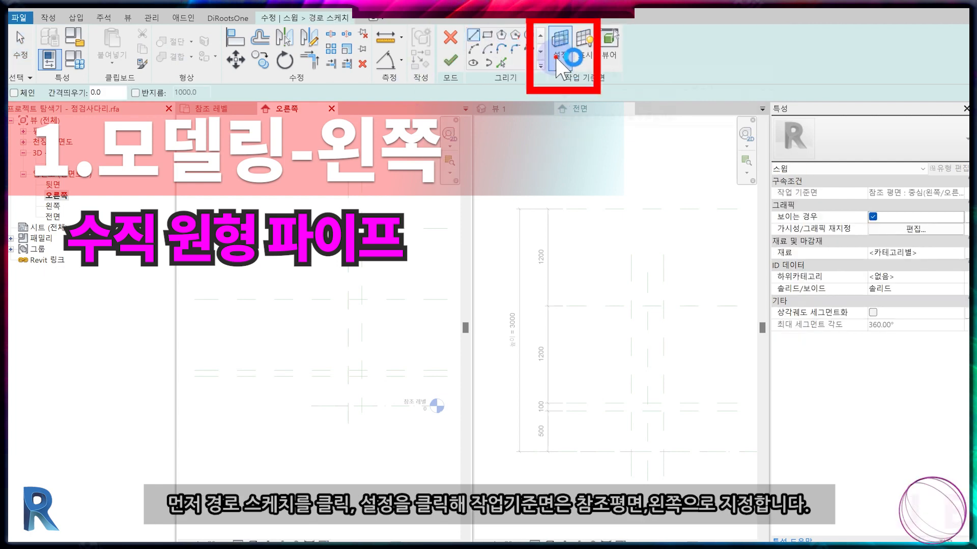
click(560, 58)
click(506, 283)
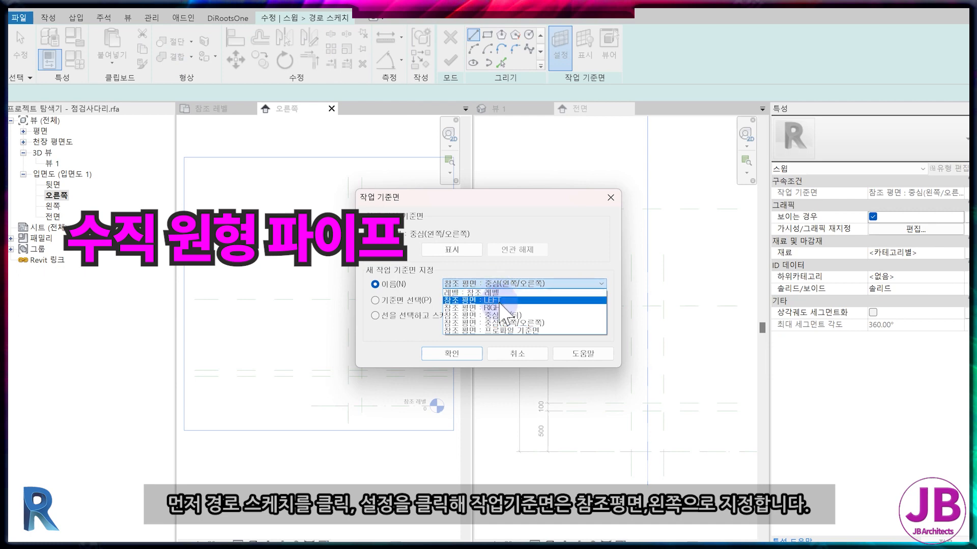
click(500, 302)
click(452, 354)
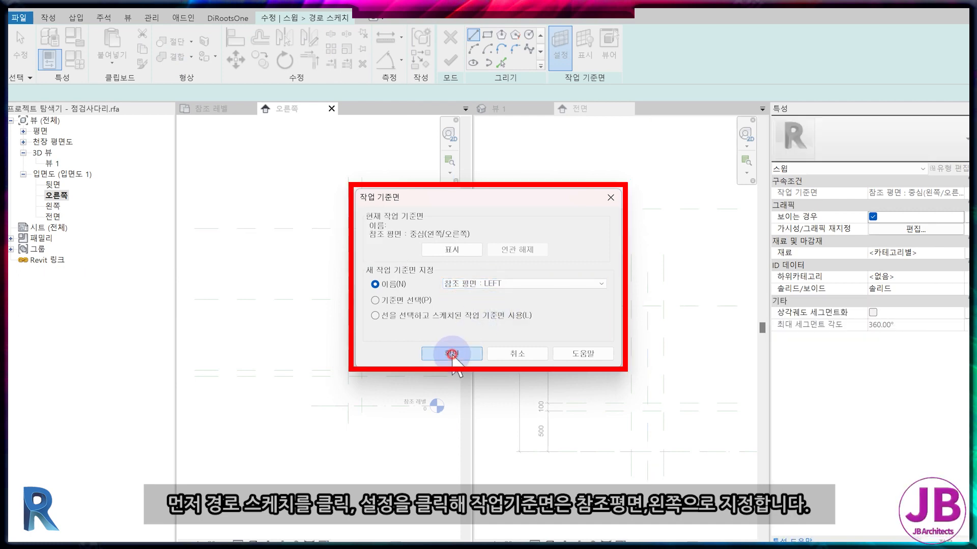
Step: Sketch a vertical 2500 mm path from the lowest horizontal reference plane to the topmost one, lock it to the planes and finish the path
click(348, 377)
click(349, 229)
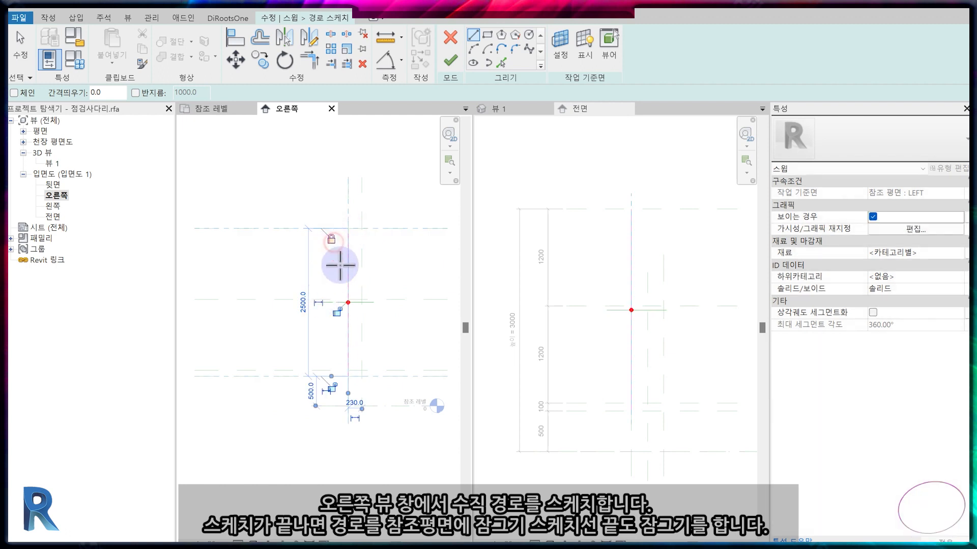
click(451, 63)
Step: Edit the sweep profile in the 참조 레벨 plan and sketch a circle of radius 30 mm centred on the path point
click(680, 62)
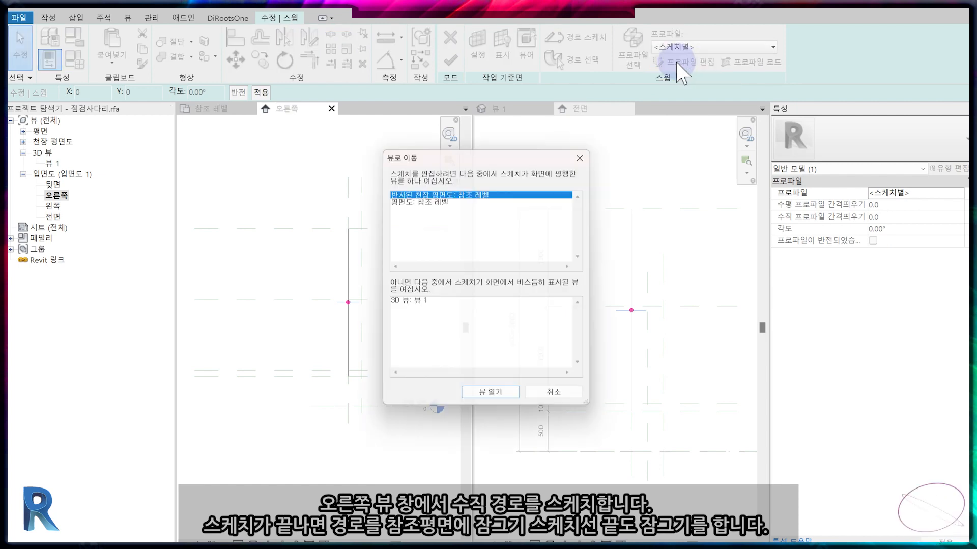
double_click(443, 203)
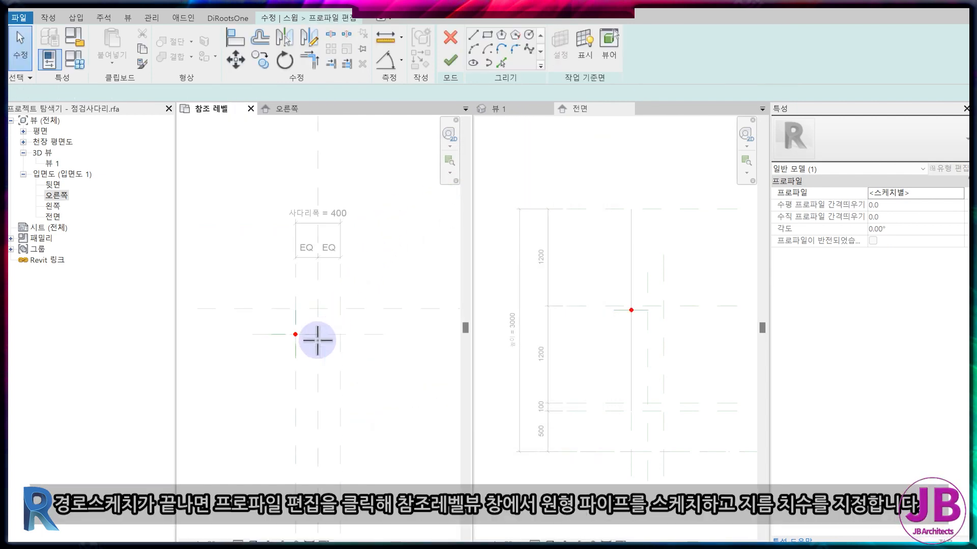
click(529, 34)
click(300, 275)
click(319, 265)
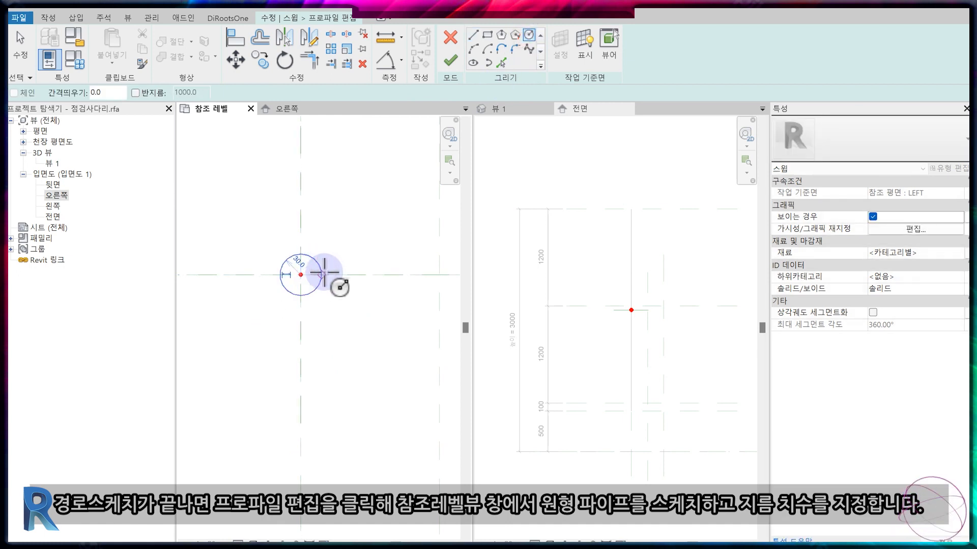
key(Escape)
key(Escape)
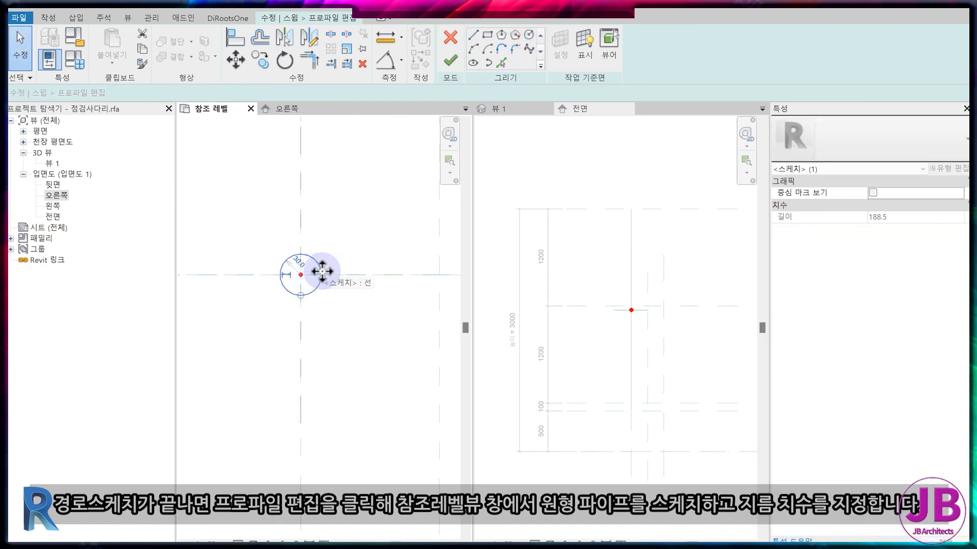
Step: Add a diameter dimension to the profile circle
key(d)
key(i)
click(524, 38)
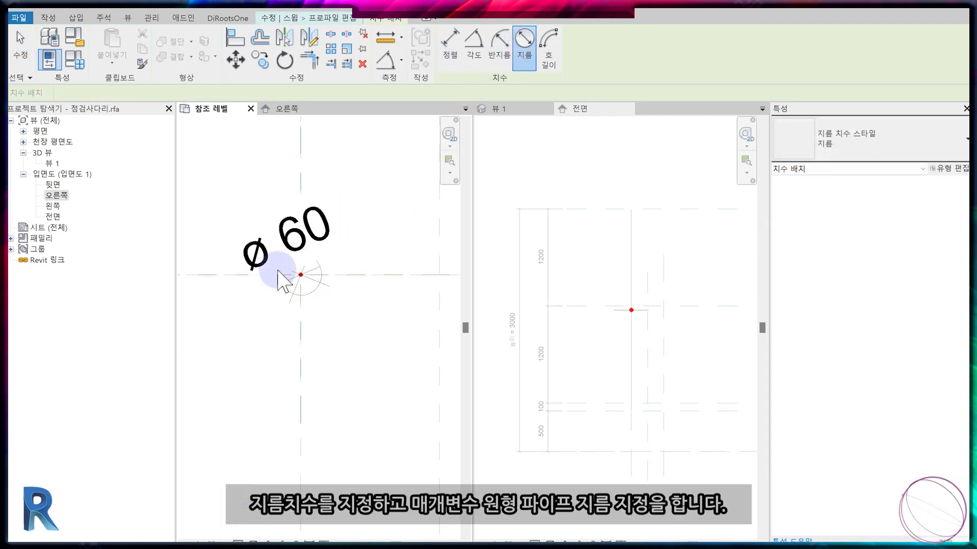
click(277, 269)
key(Escape)
Step: Label the diameter dimension with a new family type parameter named 원형봉지름 and finish the profile and the sweep
click(573, 47)
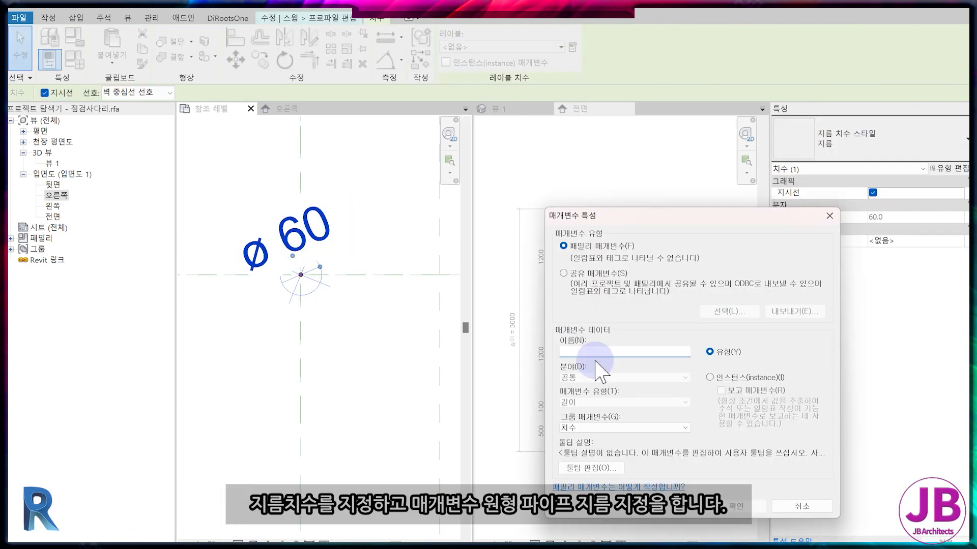
text(원형봉지름)
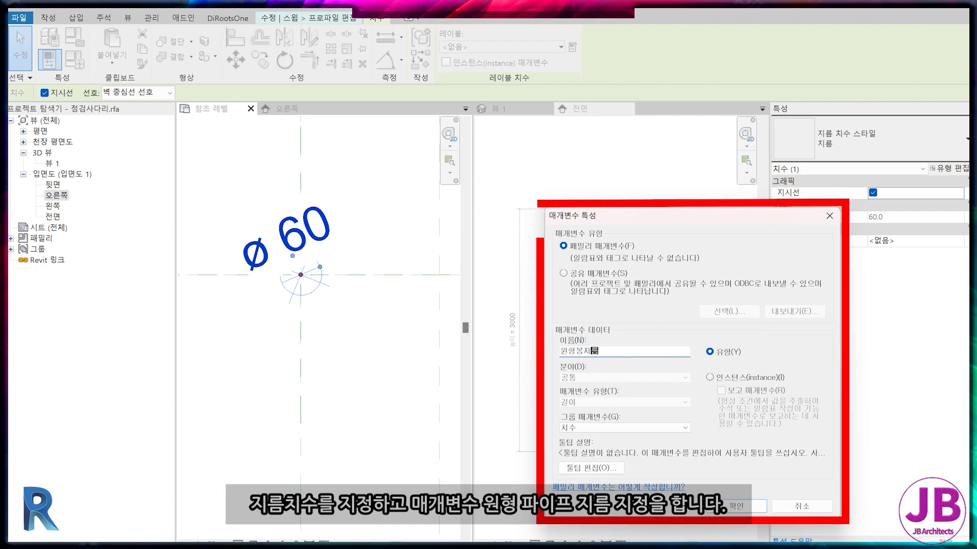
key(Return)
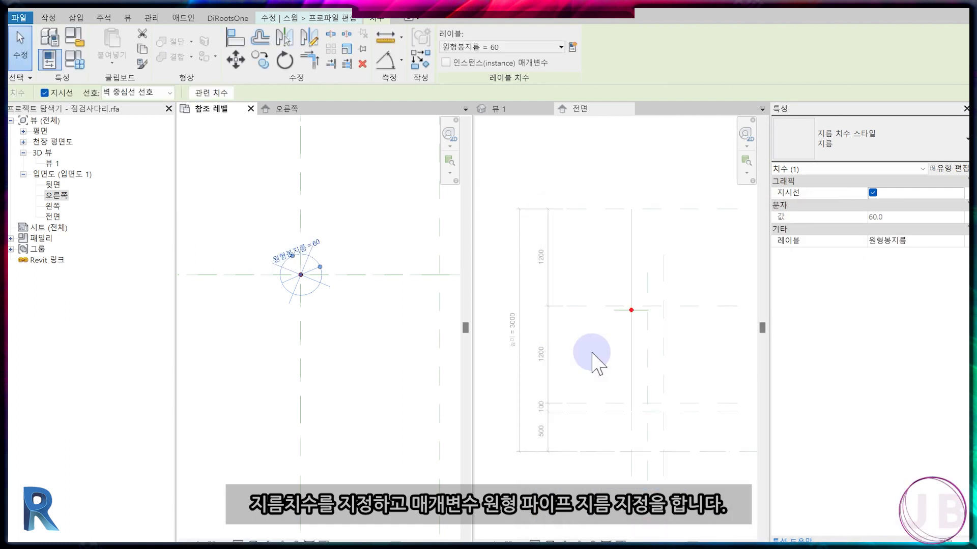
click(244, 246)
click(451, 61)
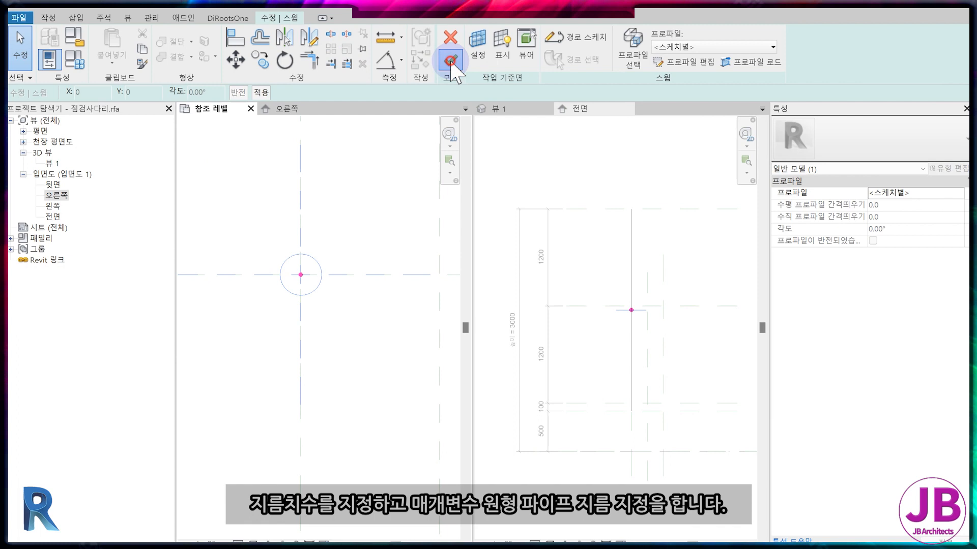
click(451, 62)
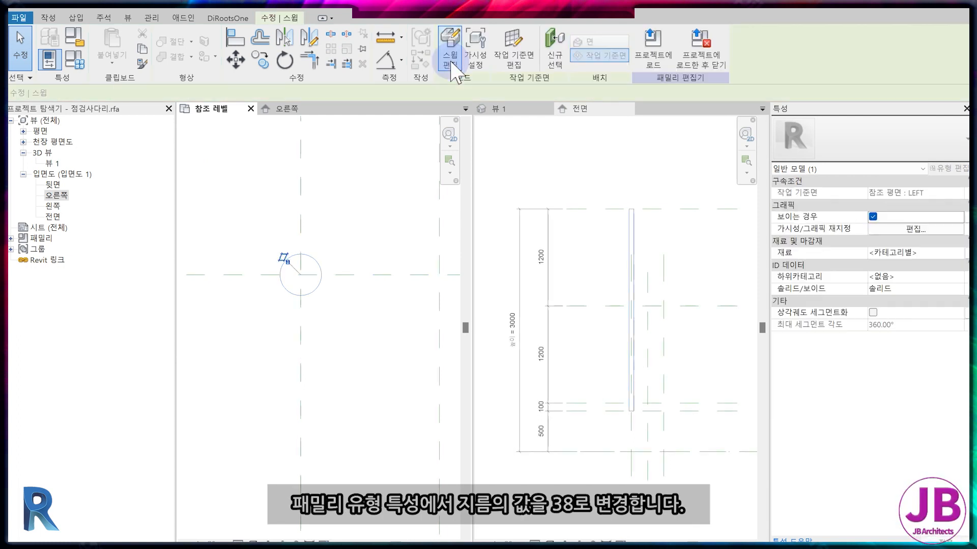
Step: Set 원형봉지름 to 38 in the family types
click(76, 66)
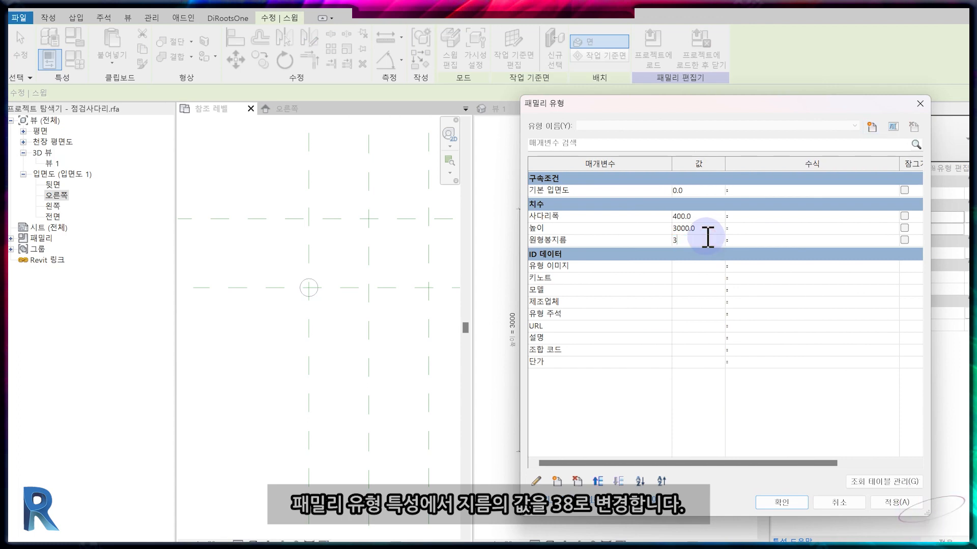
key(Return)
click(281, 380)
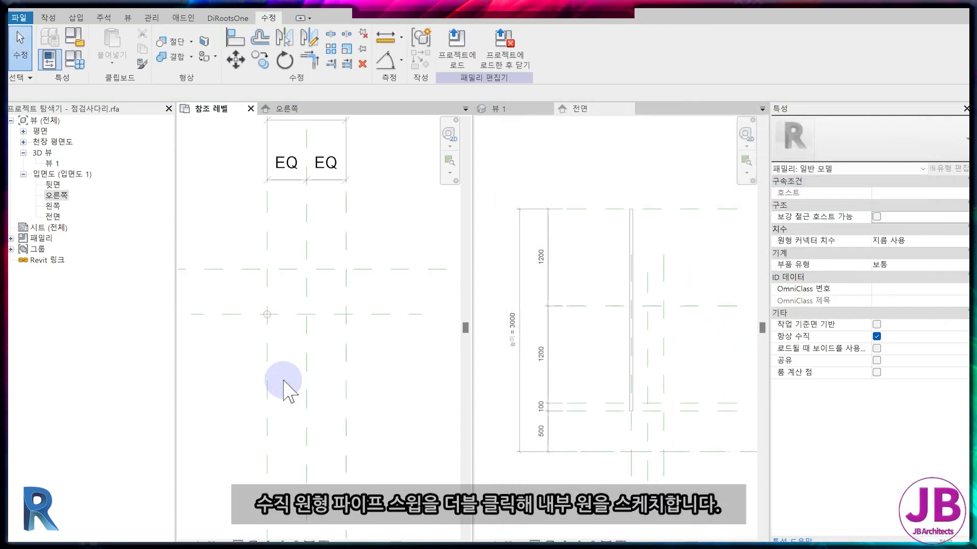
Step: Reopen the pipe sweep's profile and sketch a concentric inner circle about 26 mm in diameter
scroll(283, 360, up, 5)
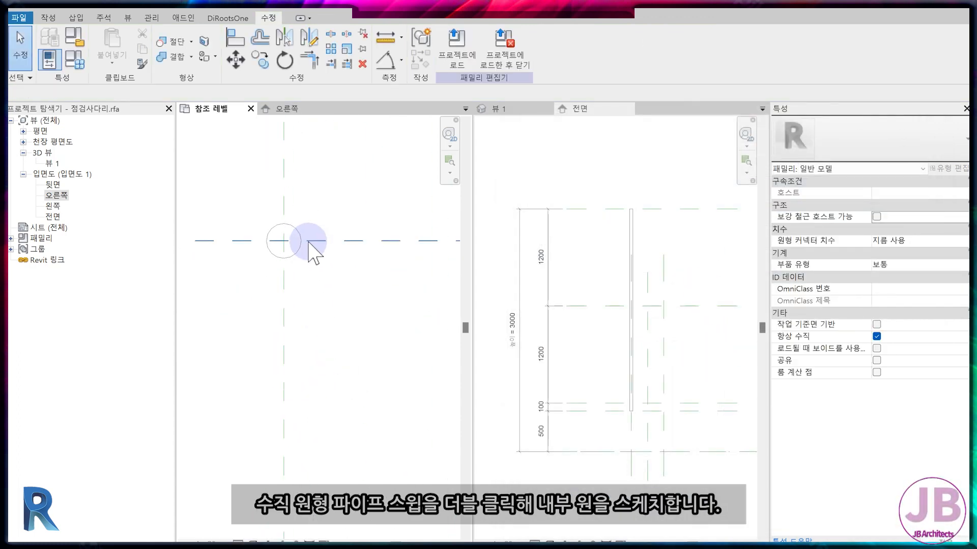
double_click(297, 229)
double_click(297, 227)
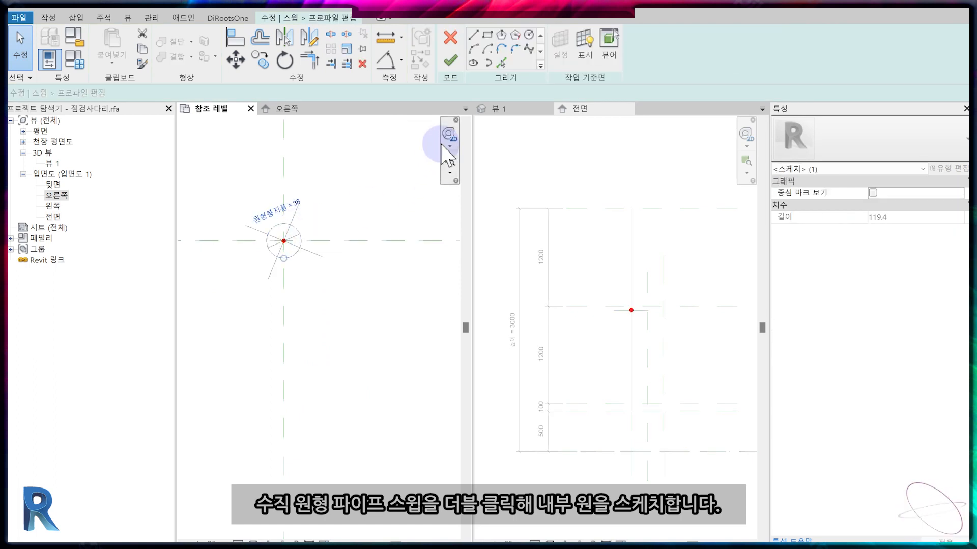
click(530, 36)
scroll(305, 203, up, 5)
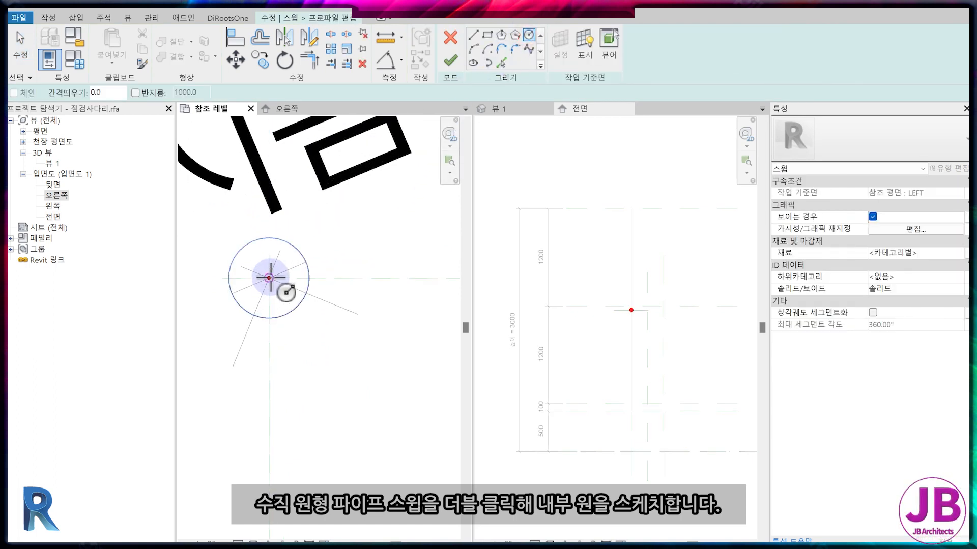
click(268, 278)
click(286, 260)
key(Escape)
key(Escape)
Step: Add a diameter dimension to the inner circle of the pipe profile
click(286, 260)
key(d)
key(i)
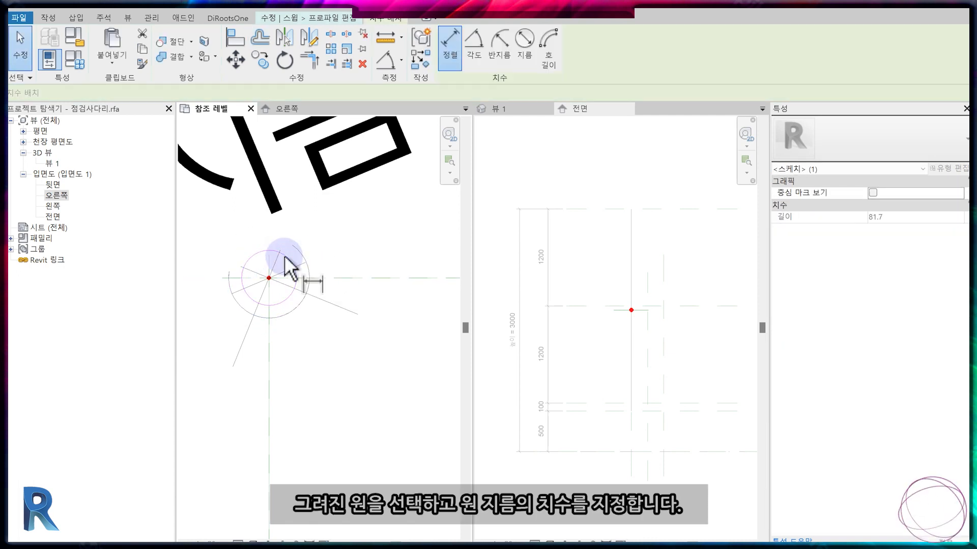
click(525, 40)
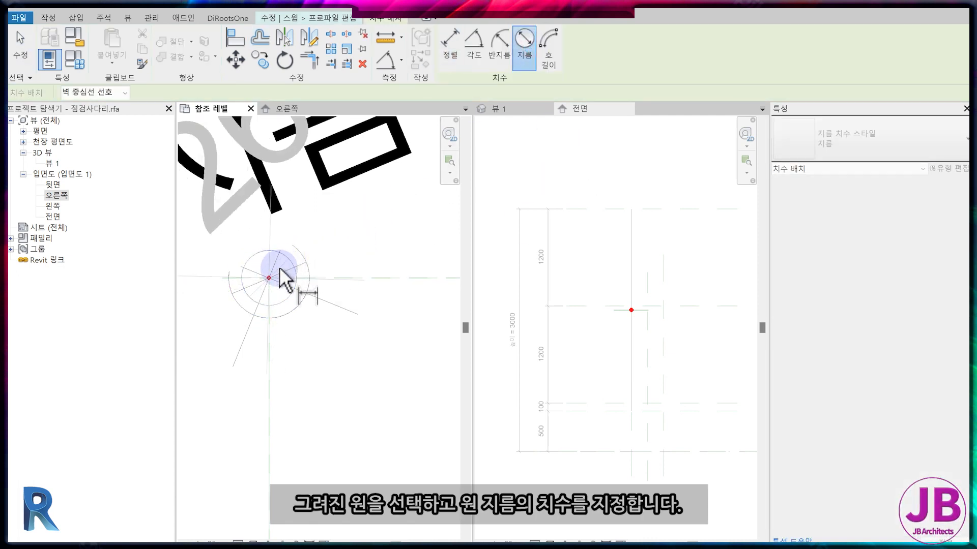
scroll(323, 313, down, 1)
key(Escape)
click(265, 204)
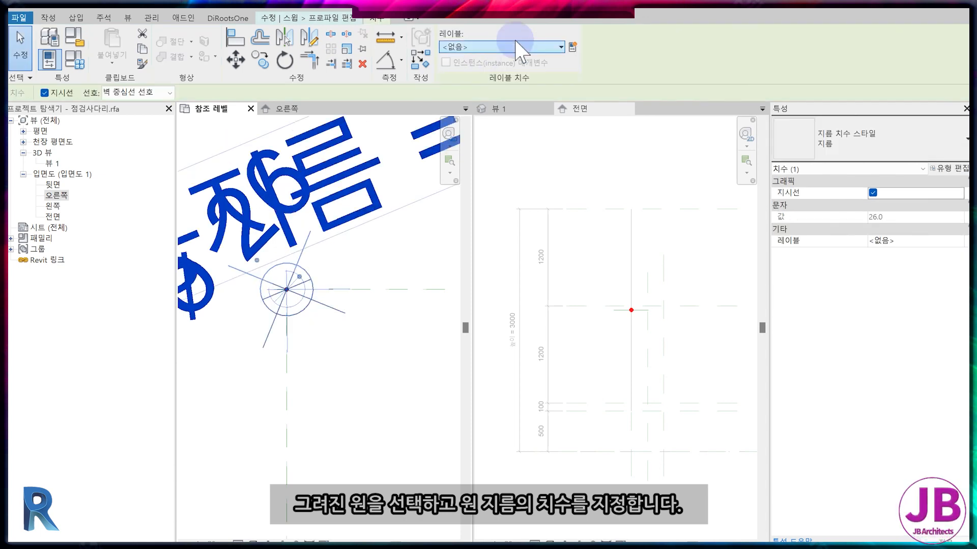
Step: Label the inner diameter dimension with a new family type parameter named 작은원형봉지름 and finish the profile and the sweep
click(573, 47)
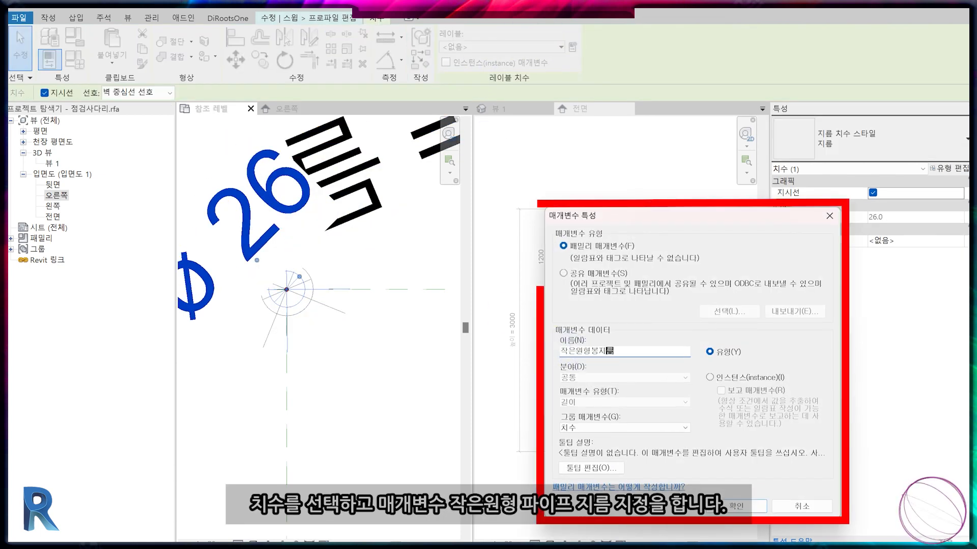
key(Return)
click(582, 362)
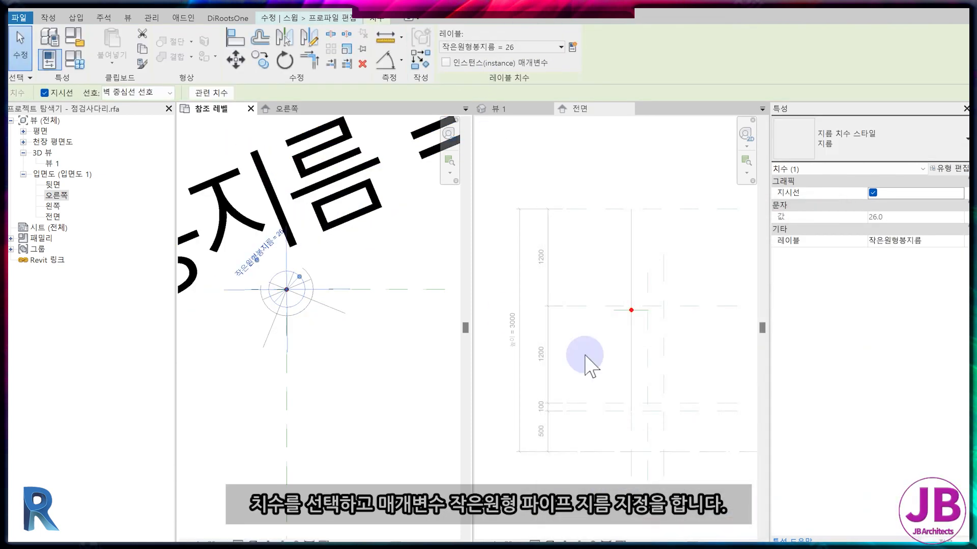
click(451, 61)
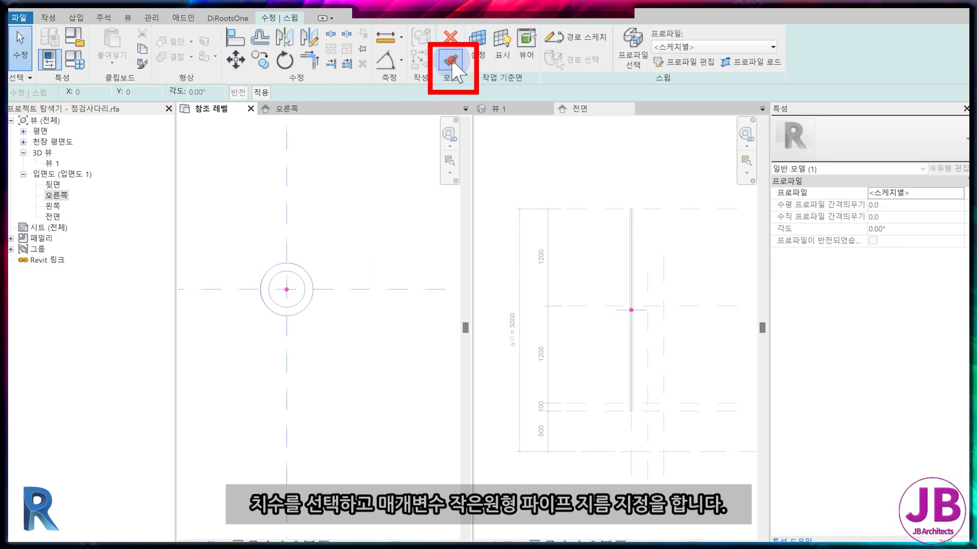
click(451, 61)
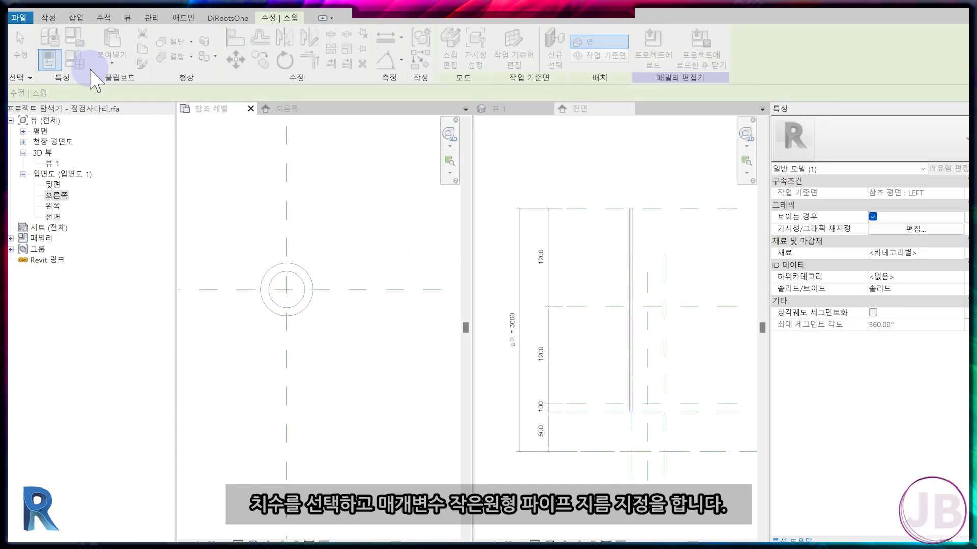
Step: Give 작은원형봉지름 the formula 원형봉지름 - 3 mm * 2 in the family types
click(75, 59)
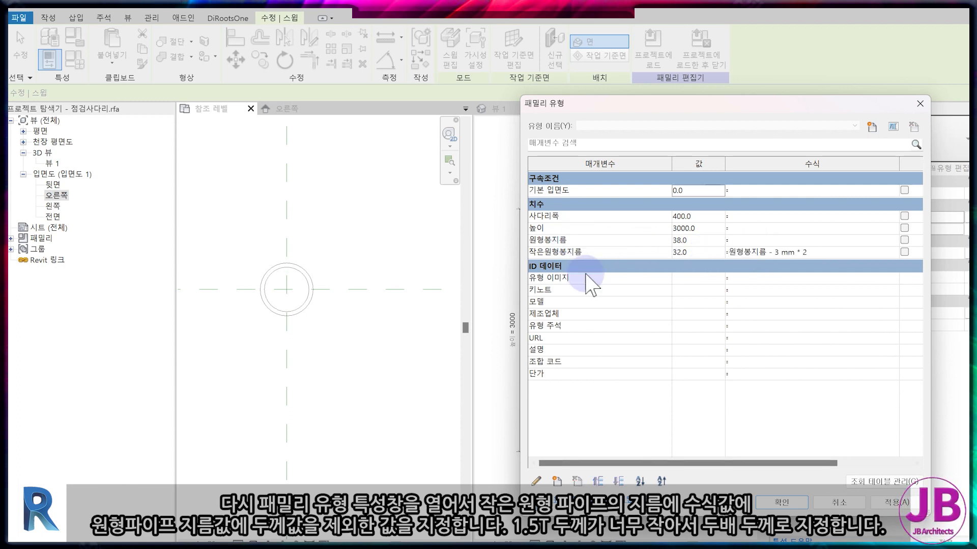
click(781, 502)
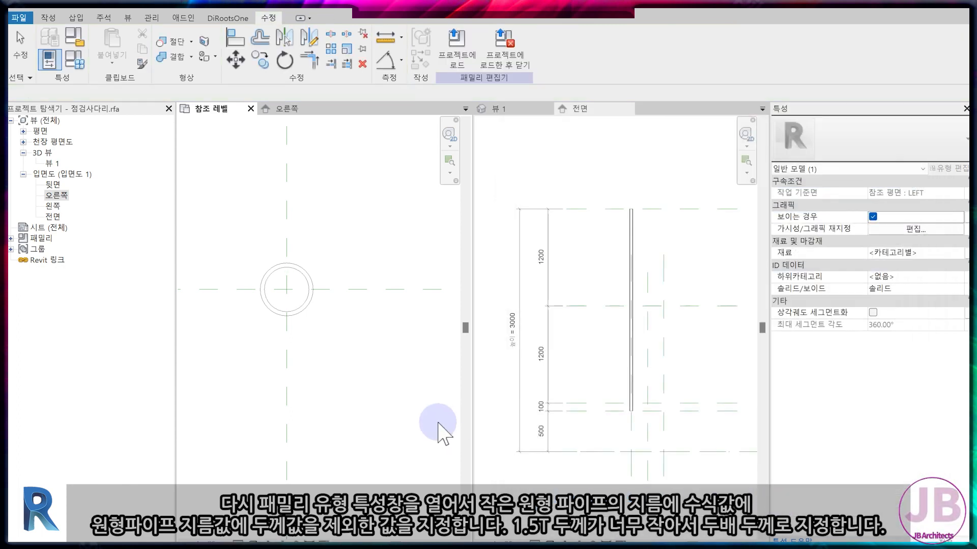
scroll(342, 305, down, 5)
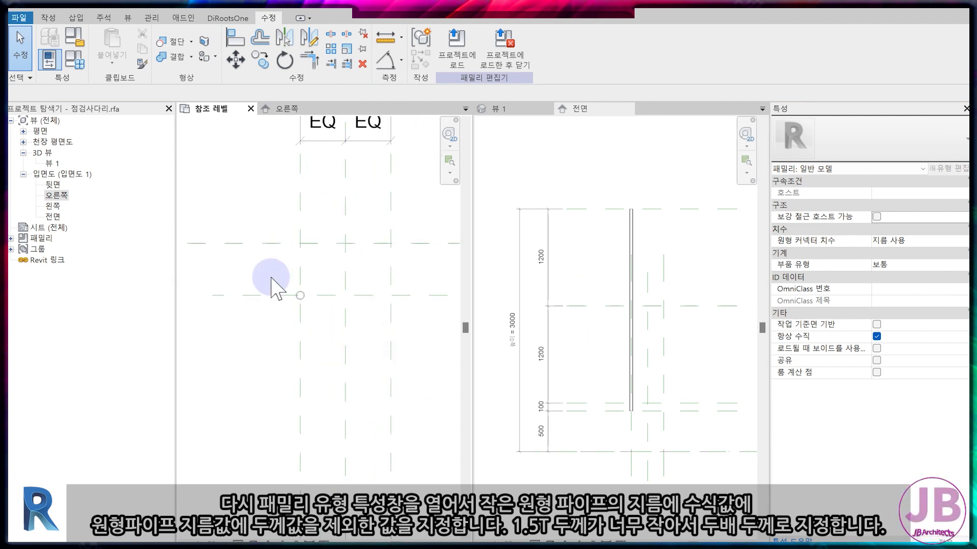
Step: Start a new Sweep path sketch in the right elevation and set its work plane to the reference plane RIGHT
click(288, 109)
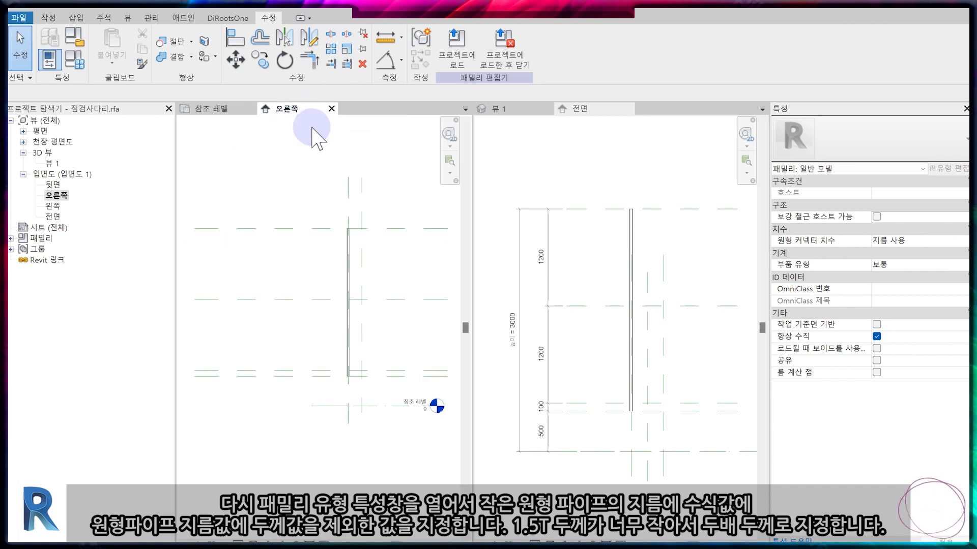
click(46, 17)
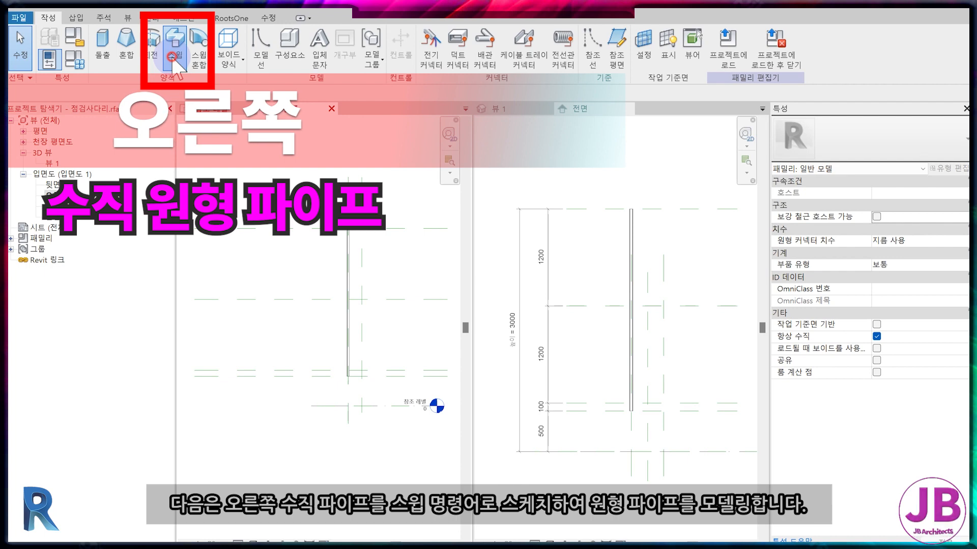
click(173, 57)
click(586, 41)
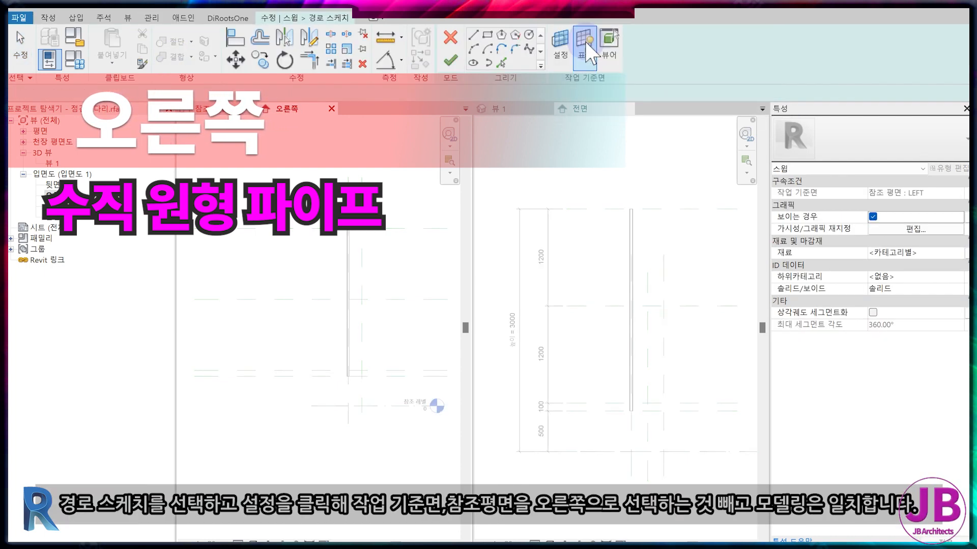
click(555, 54)
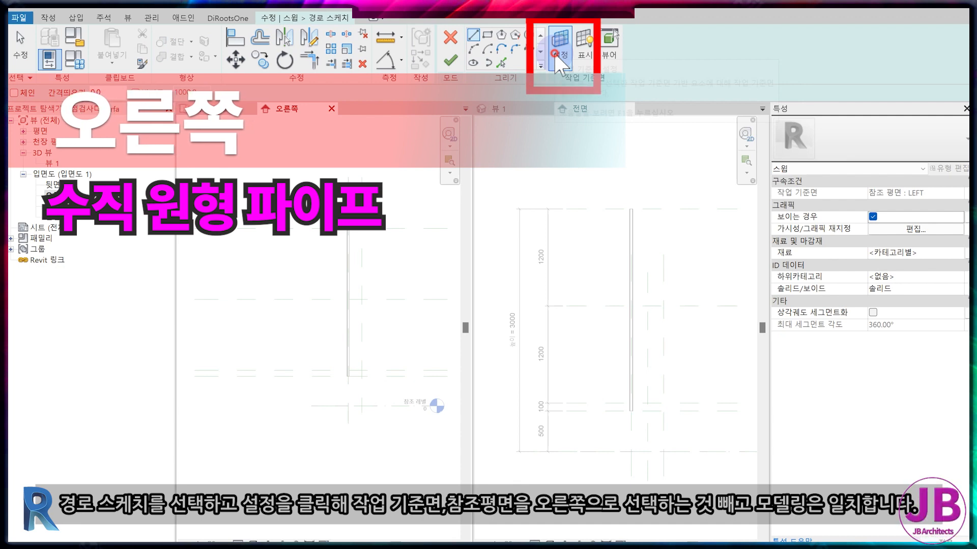
click(474, 283)
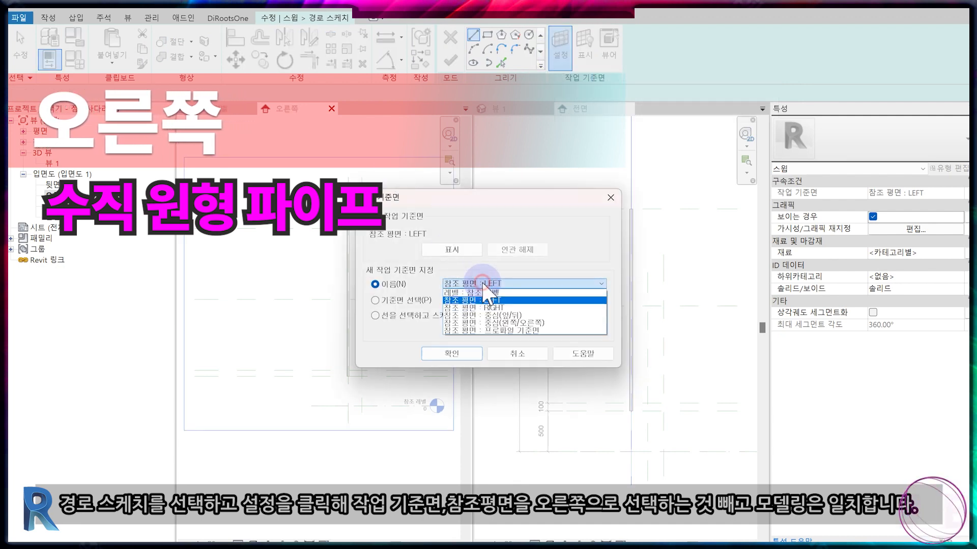
click(487, 308)
click(455, 356)
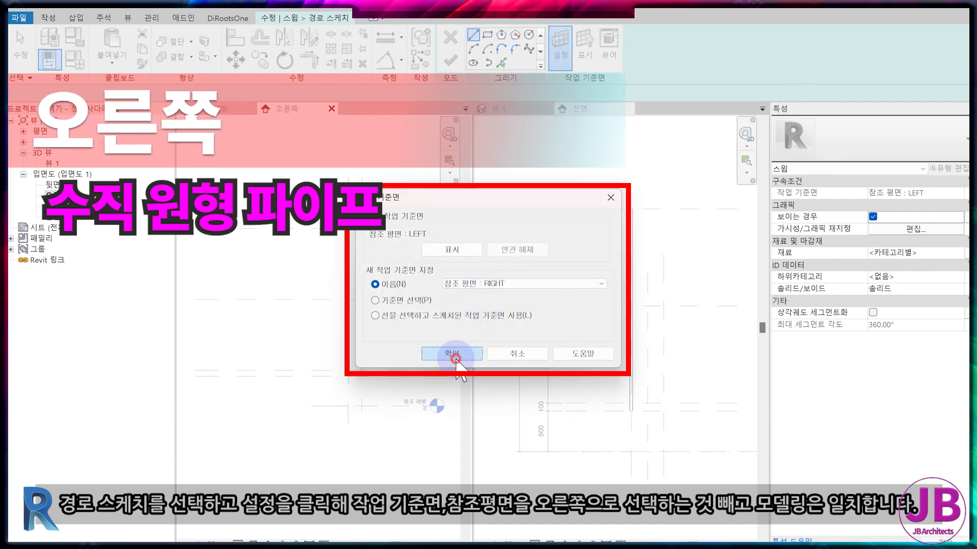
Step: Sketch a vertical 2500 mm path from the horizontal reference plane 500 mm above the level up to the topmost one
click(347, 376)
click(348, 228)
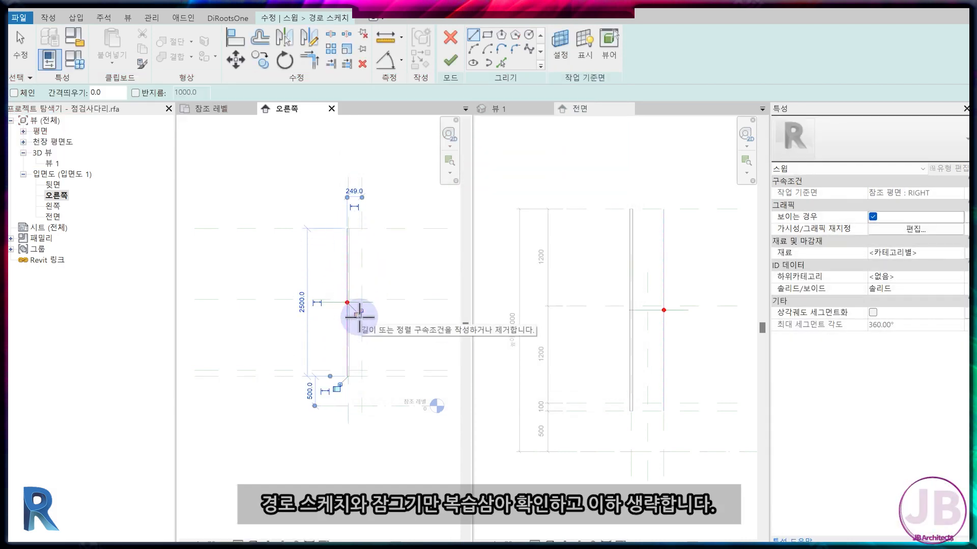
key(Escape)
key(Escape)
Step: Align the sweep path with the vertical reference plane at the pipe's centre, lock the alignment and finish the path
scroll(359, 257, up, 2)
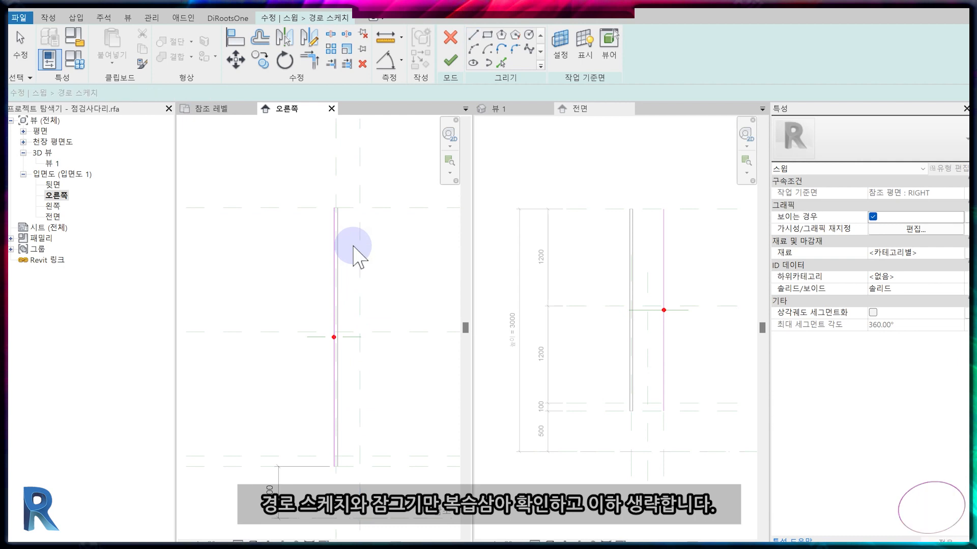
key(a)
key(l)
scroll(334, 213, up, 1)
click(309, 206)
click(343, 174)
click(335, 245)
click(352, 337)
scroll(360, 339, down, 3)
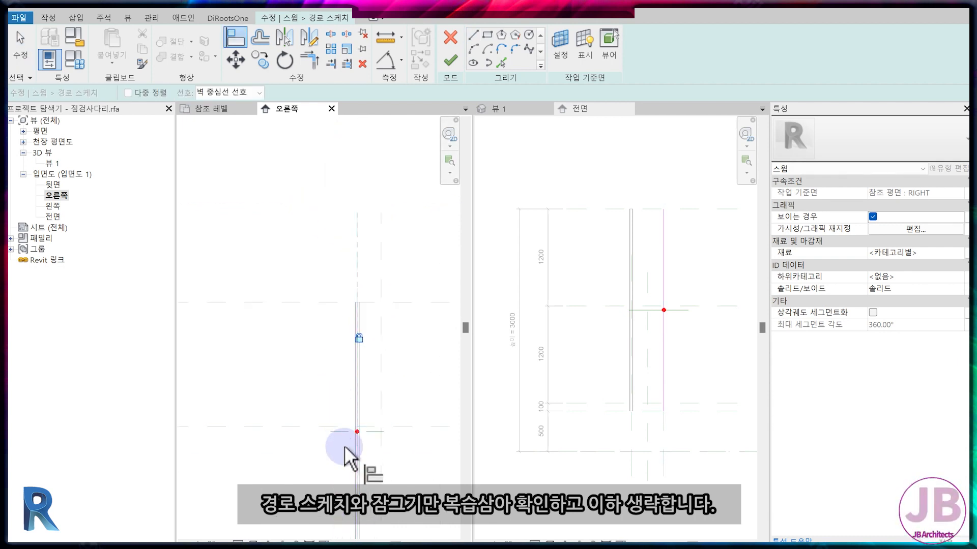
click(450, 61)
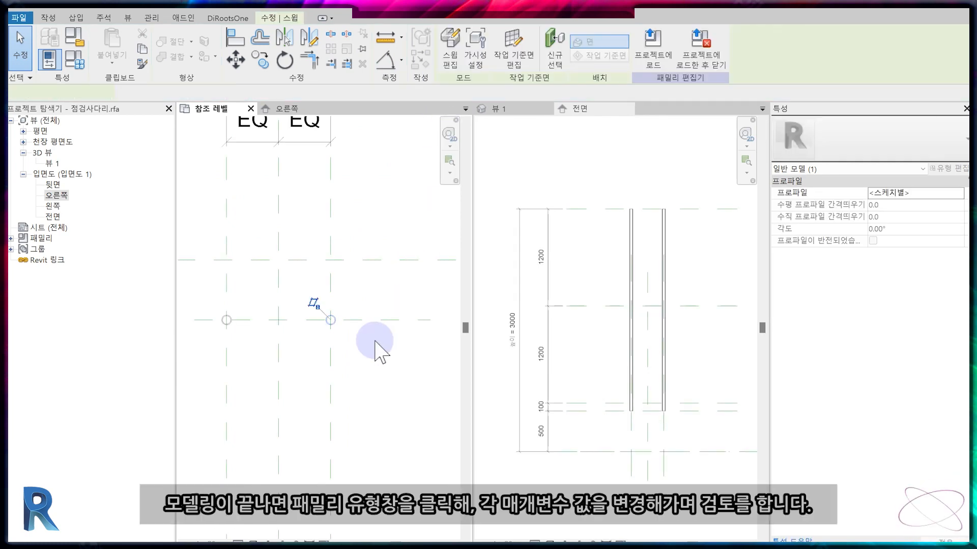
Step: Change the 높이 parameter to 2600 mm in the family types to test the vertical pipes' height
click(72, 62)
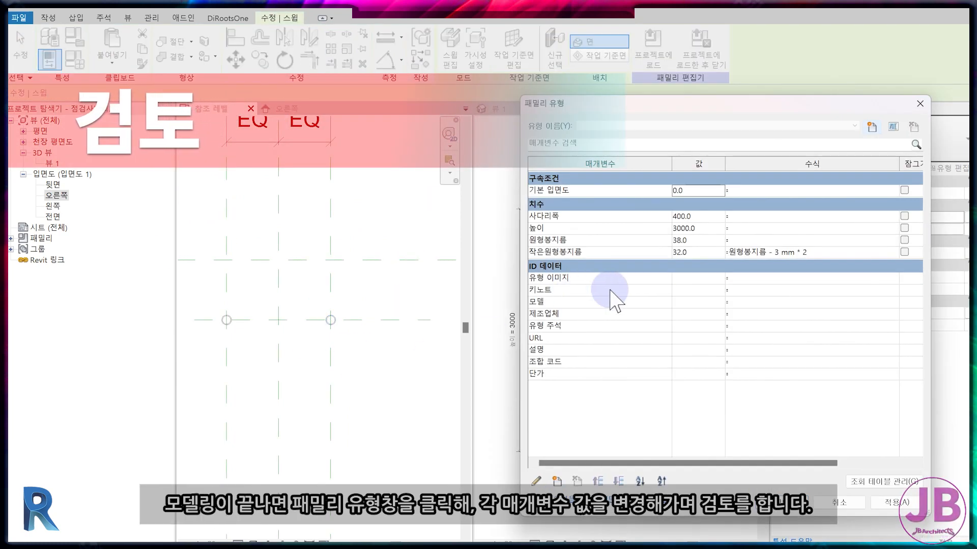
click(627, 233)
click(712, 232)
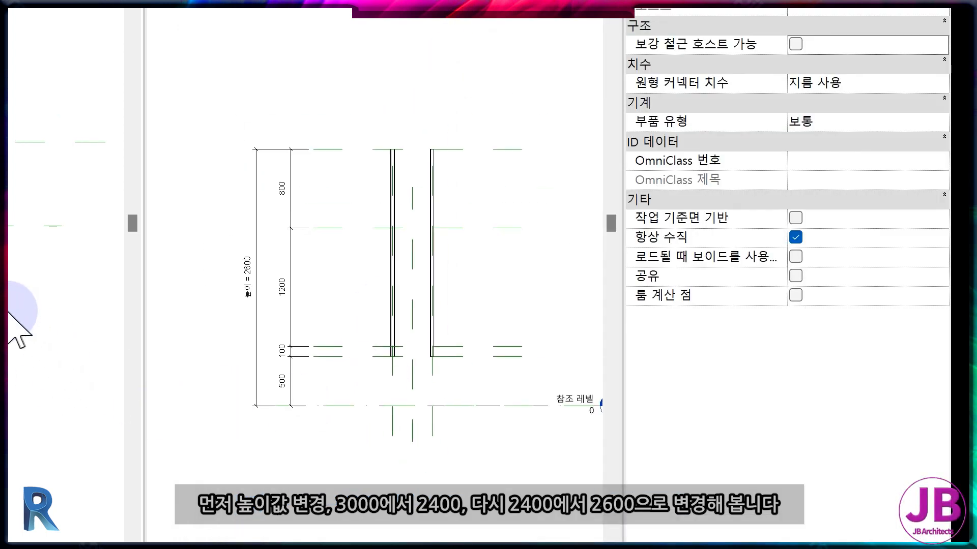
middle_drag(32, 335, 29, 240)
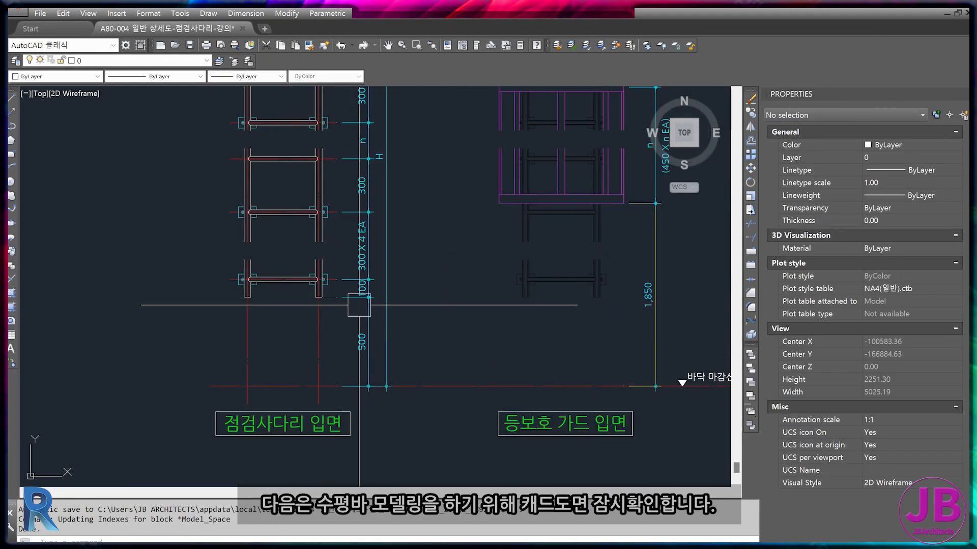
Step: Switch to the AutoCAD drawing and examine the horizontal bar's pipe callout and the ladder's elevations and section
scroll(322, 353, down, 5)
scroll(349, 163, up, 8)
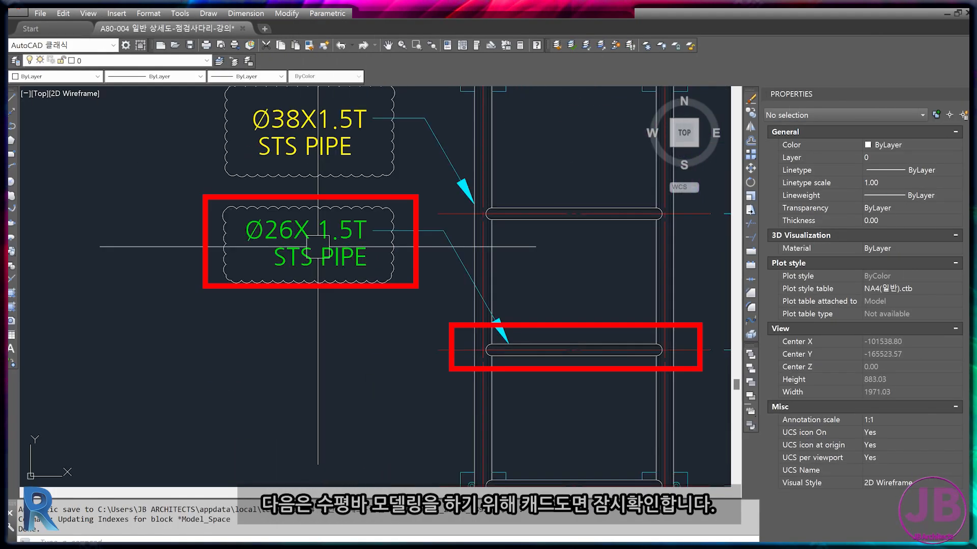
scroll(318, 247, down, 8)
middle_drag(377, 305, 301, 250)
scroll(301, 250, up, 3)
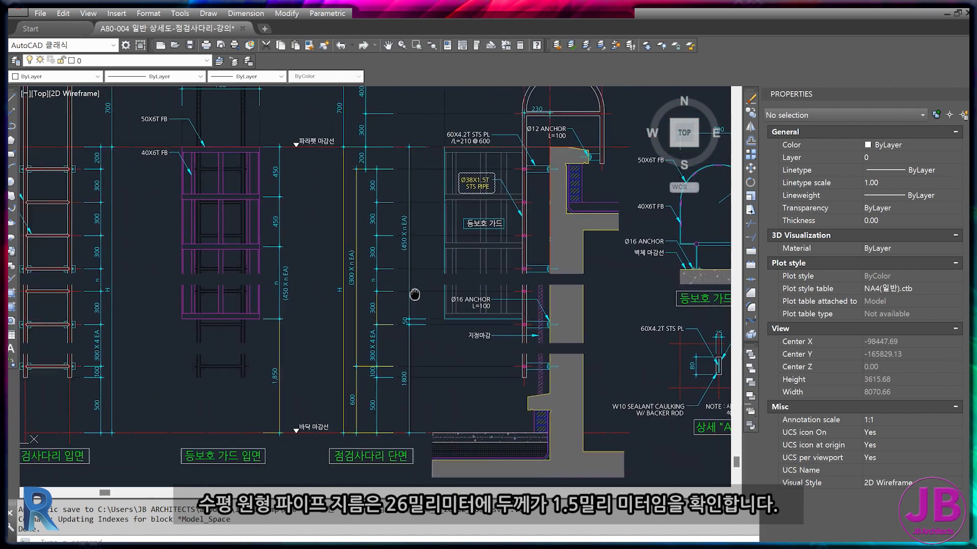
middle_drag(405, 290, 457, 303)
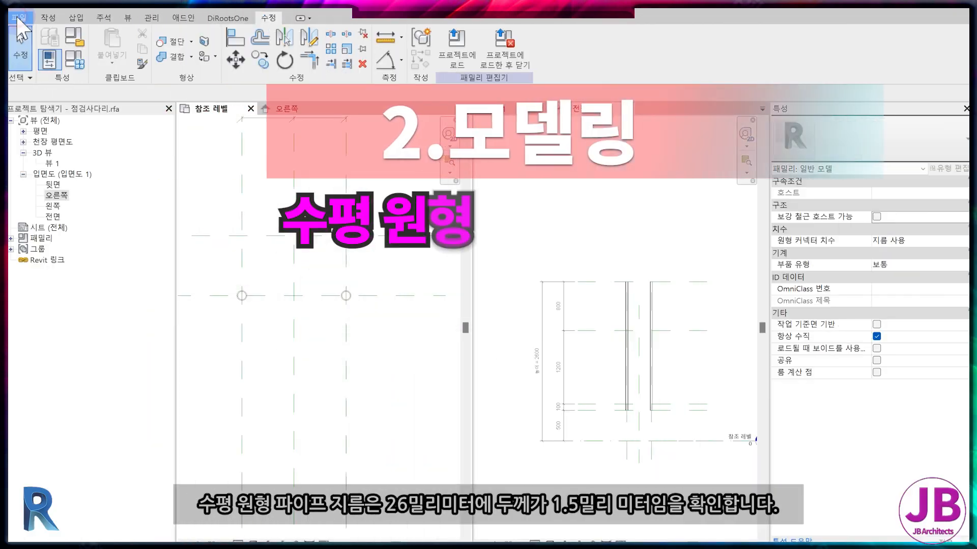
Step: Switch to Revit and create a new family from the 미터법 일반 모델.rft template
click(19, 18)
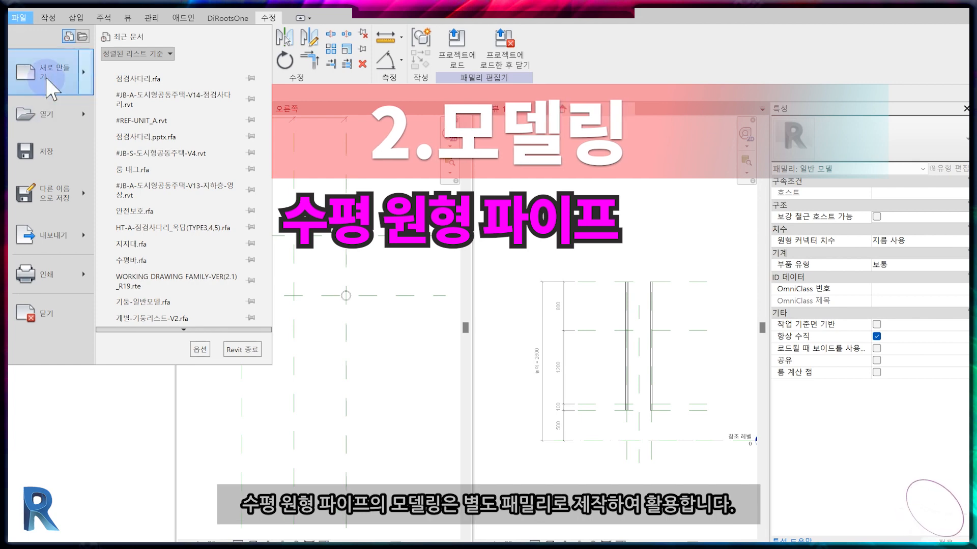
mouse_move(51, 72)
click(185, 98)
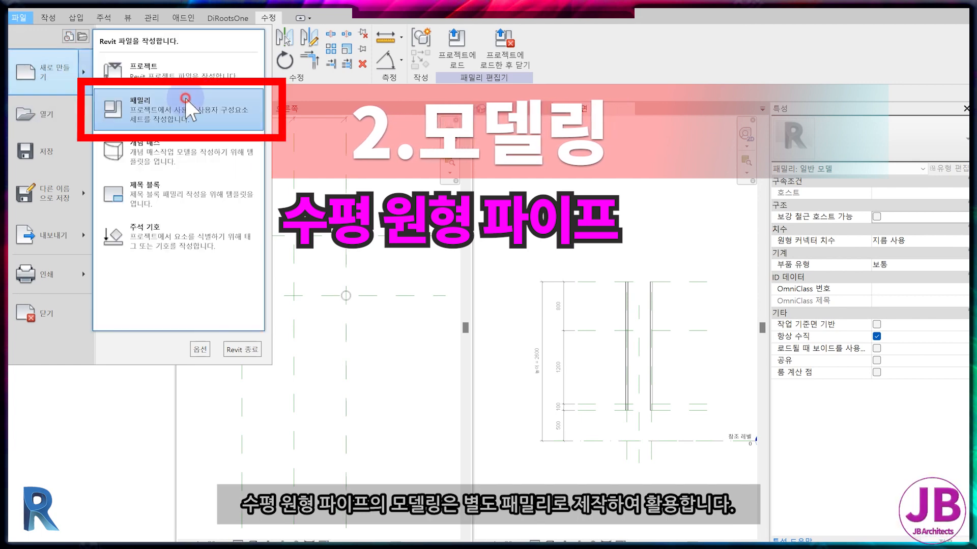
scroll(247, 369, down, 9)
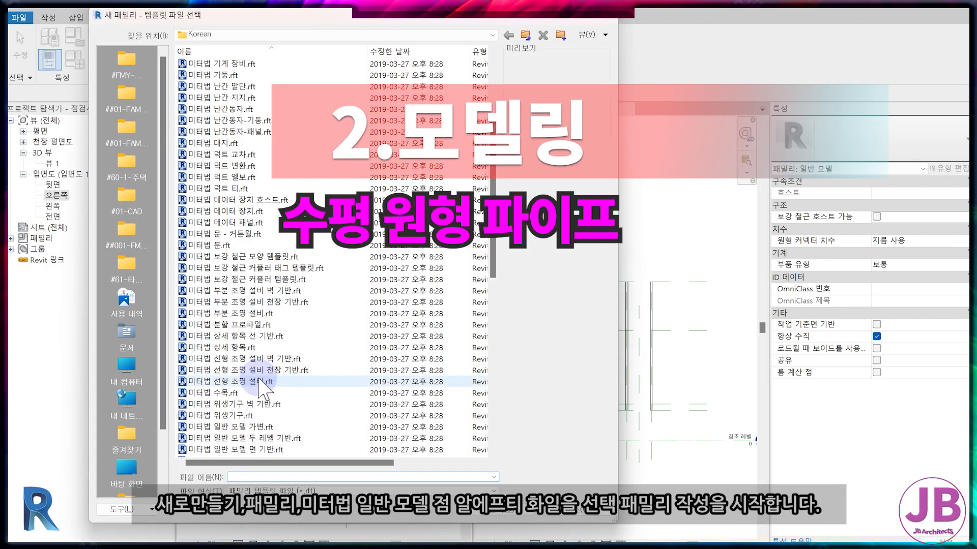
click(288, 392)
double_click(287, 392)
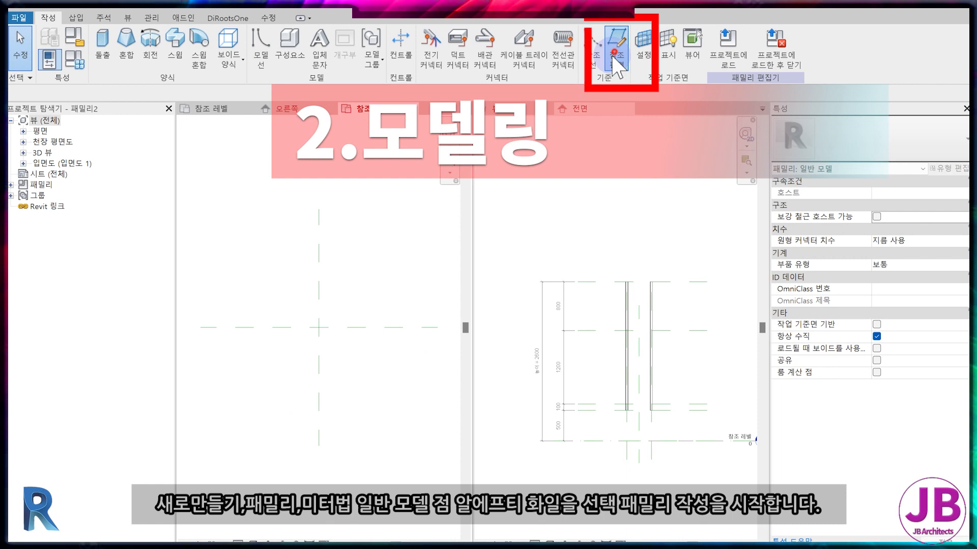
Step: Place a vertical reference plane on the left side of the centre plane and set its distance from it to 200 mm
click(617, 66)
click(271, 368)
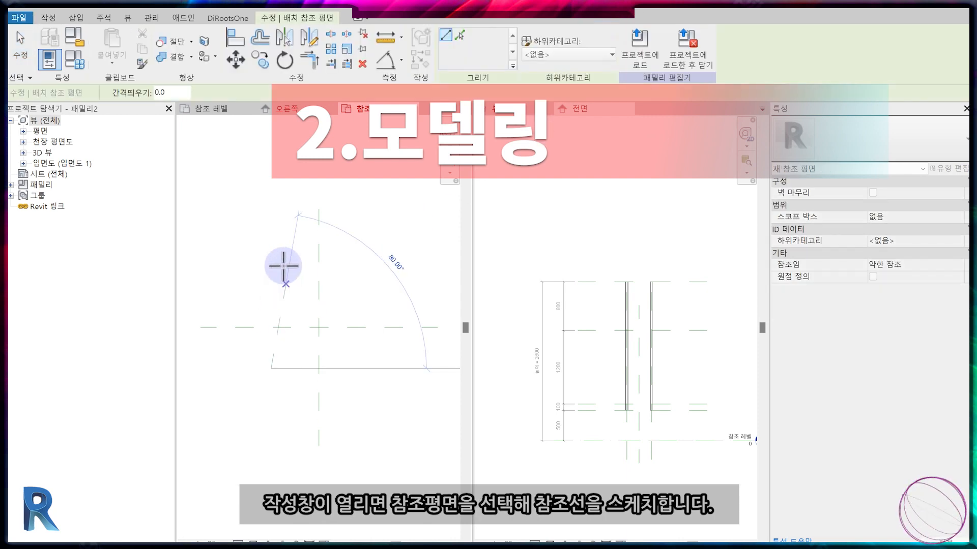
click(272, 246)
key(Escape)
click(271, 279)
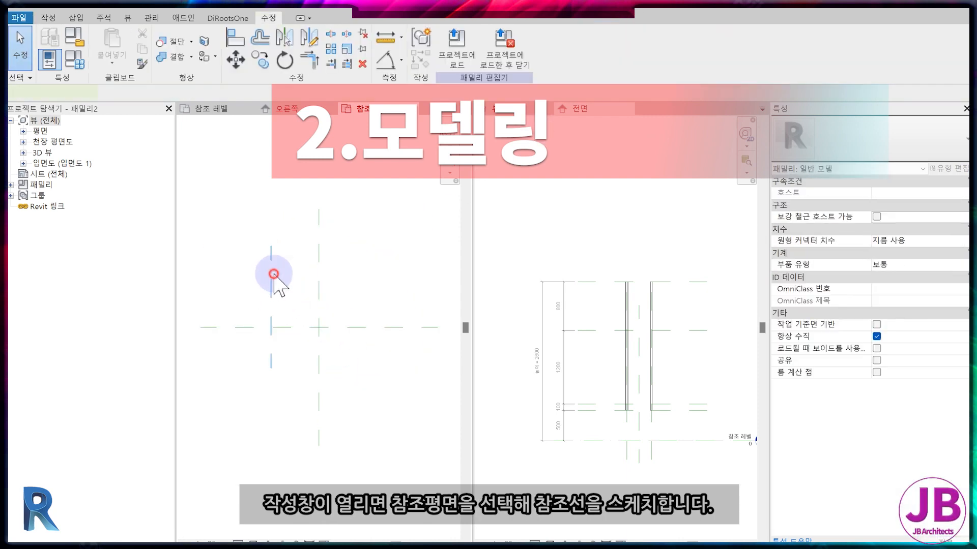
text(200)
key(Return)
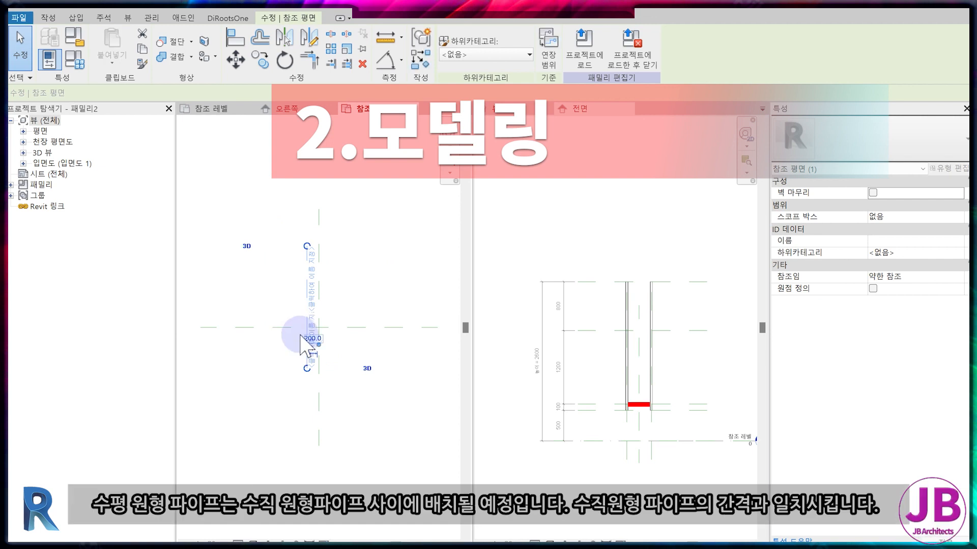
Step: Mirror the new vertical reference plane about the centre reference plane
scroll(308, 351, up, 1)
key(m)
key(m)
click(322, 283)
key(Escape)
Step: Dimension the overall spacing of the outer reference planes and add an EQ-constrained dimension across all three vertical planes
key(d)
key(i)
click(313, 298)
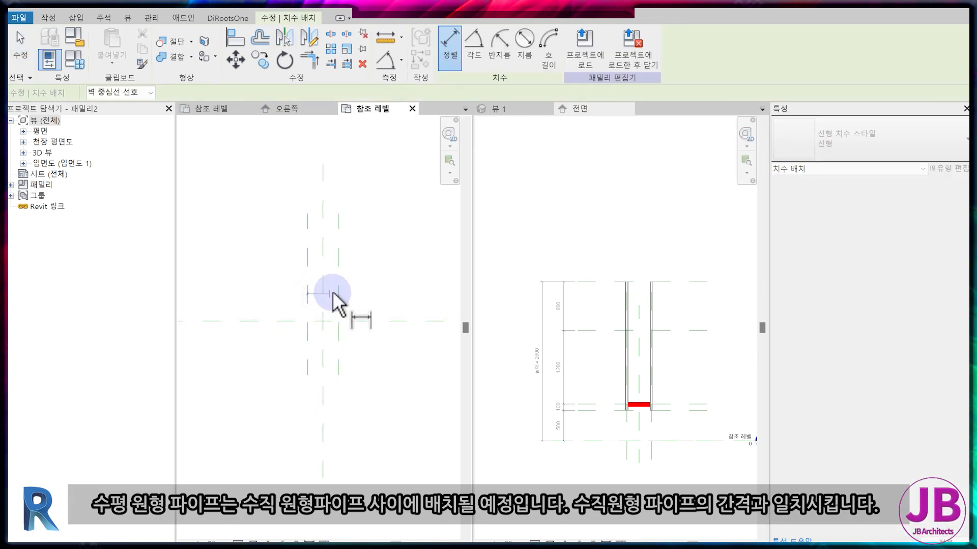
click(349, 194)
scroll(307, 296, up, 1)
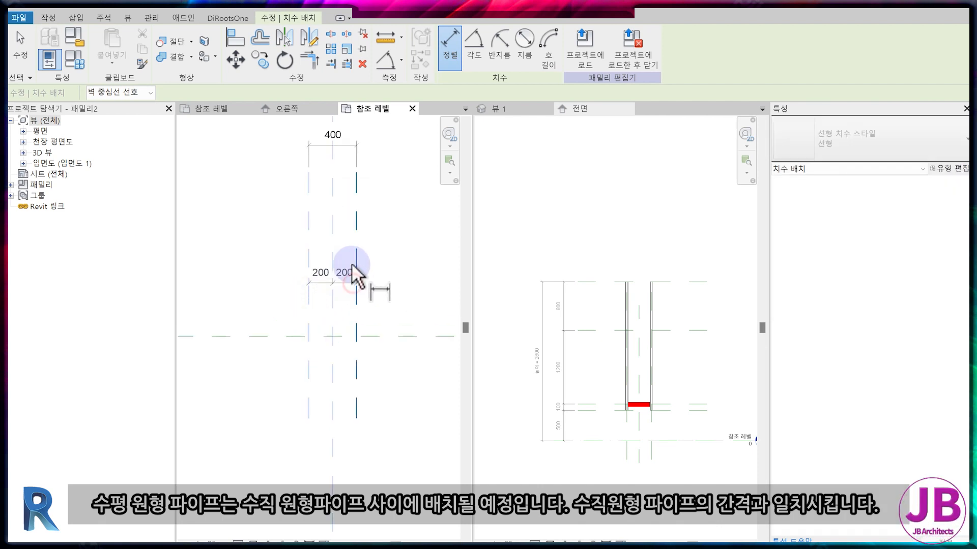
click(352, 246)
click(337, 219)
scroll(379, 300, down, 2)
scroll(371, 324, up, 1)
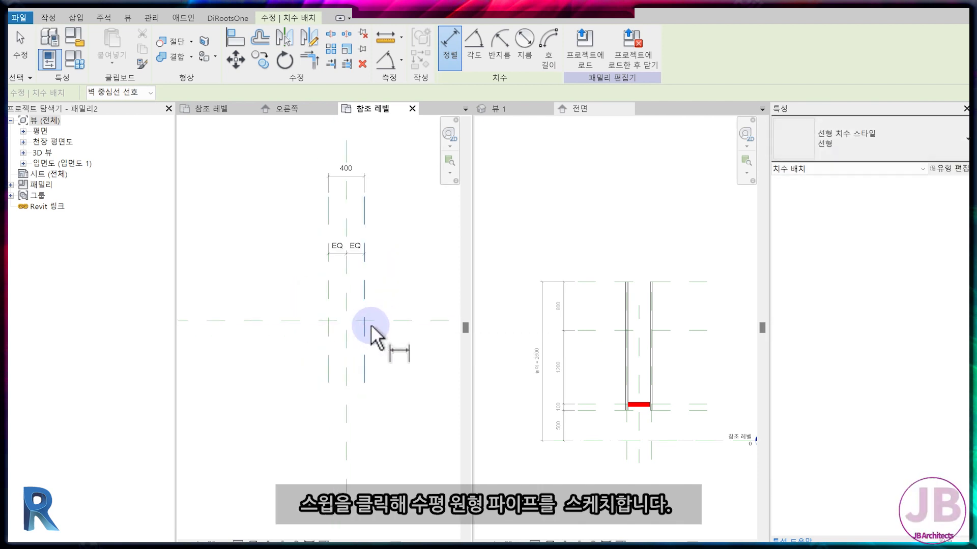
Step: Start a Sweep, sketch a 400 mm path along the horizontal reference plane between the outer planes, lock it and finish the path
click(49, 18)
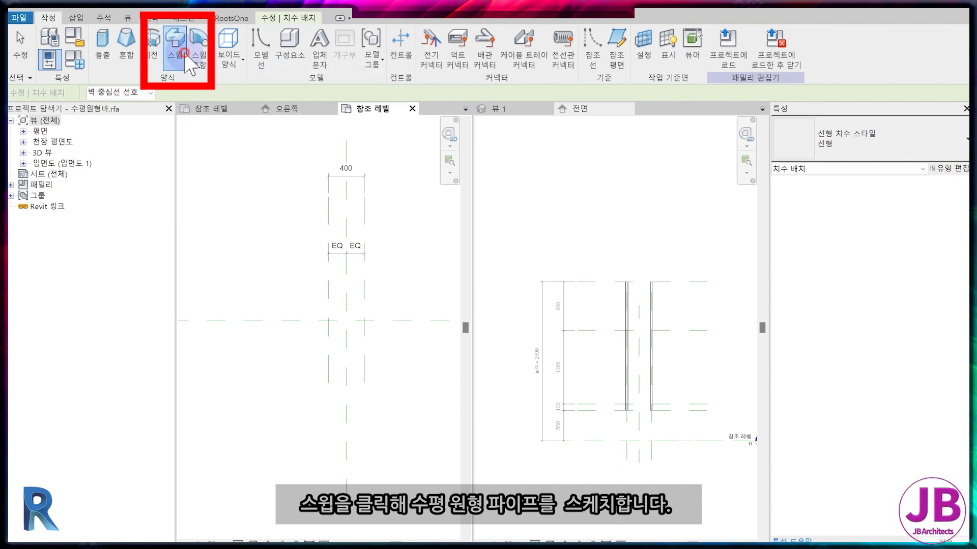
click(186, 54)
click(575, 39)
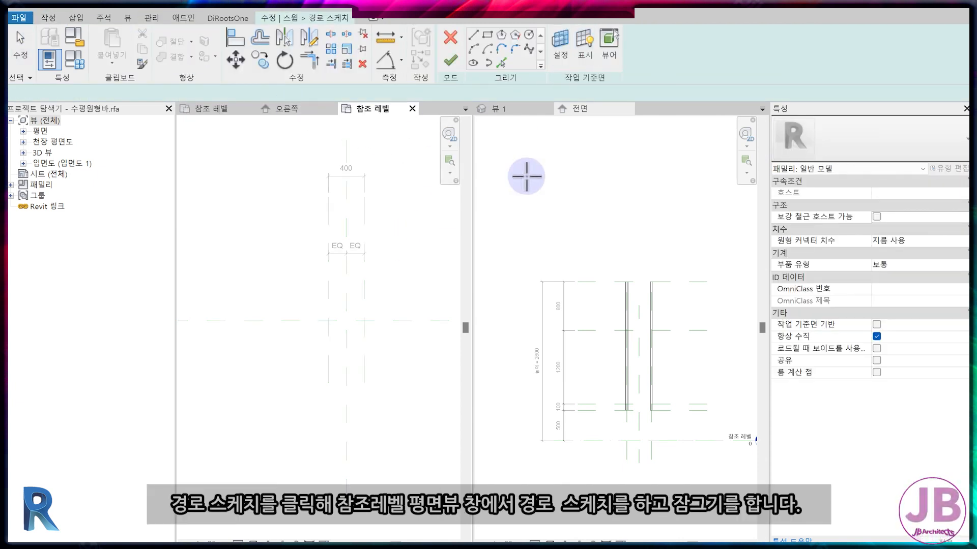
scroll(343, 327, up, 3)
click(315, 315)
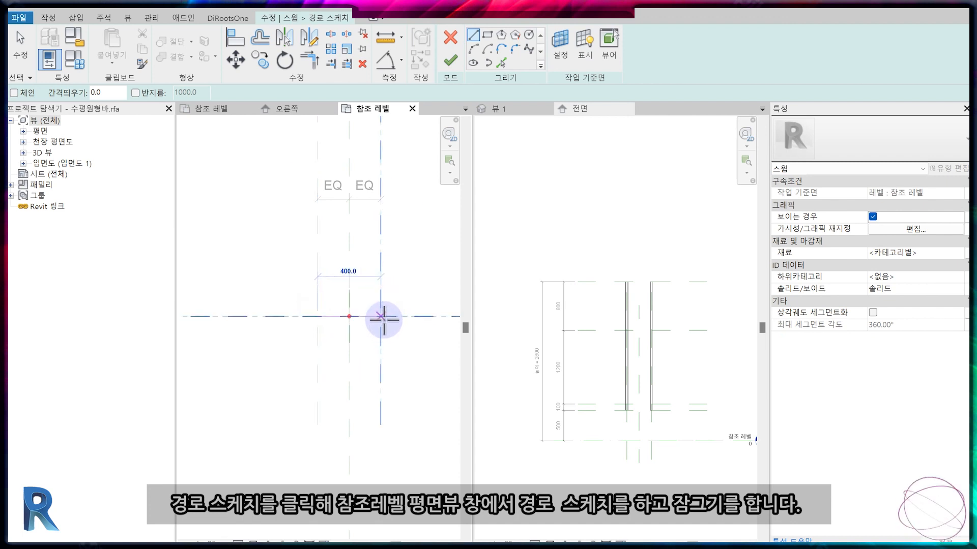
click(392, 282)
click(450, 60)
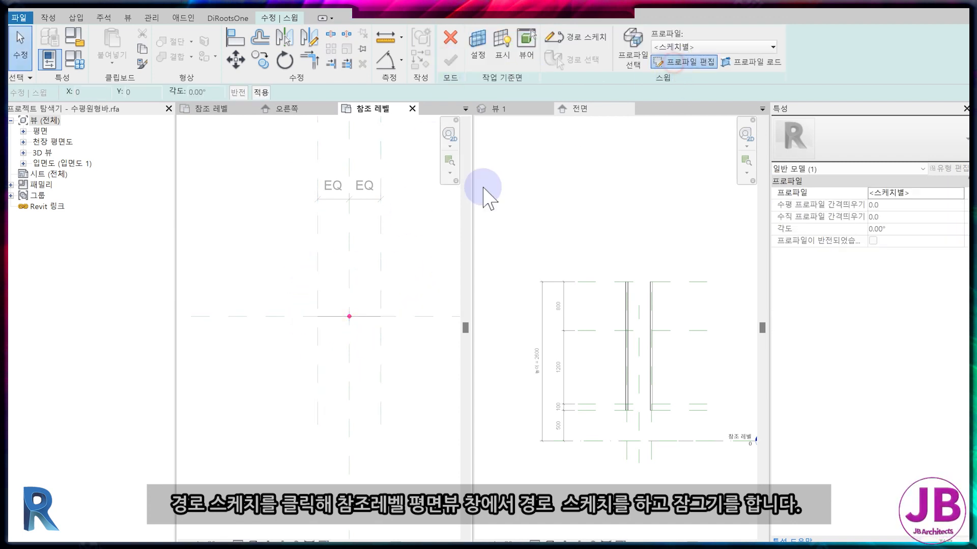
Step: Edit the sweep profile in the right elevation and sketch concentric circles about 160 mm and 80 mm in diameter at the path point
double_click(409, 237)
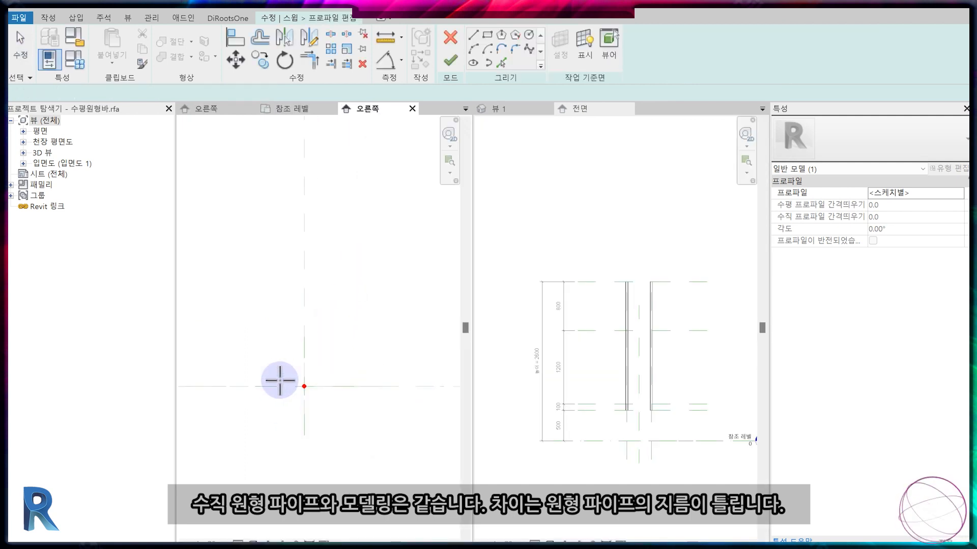
click(529, 35)
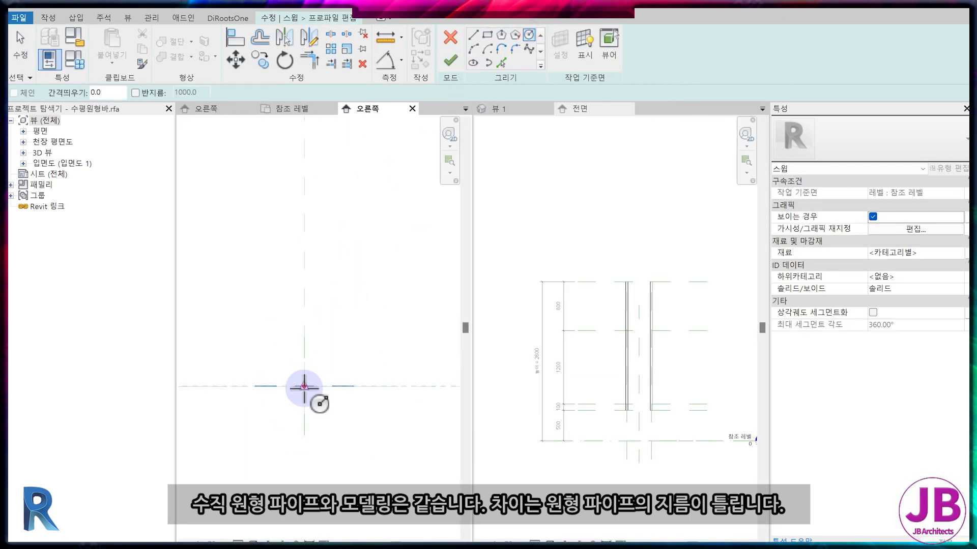
click(304, 386)
click(313, 371)
Step: Add diameter dimensions to the inner and outer profile circles
key(Escape)
key(d)
key(i)
click(523, 48)
click(336, 396)
click(320, 369)
scroll(305, 383, up, 2)
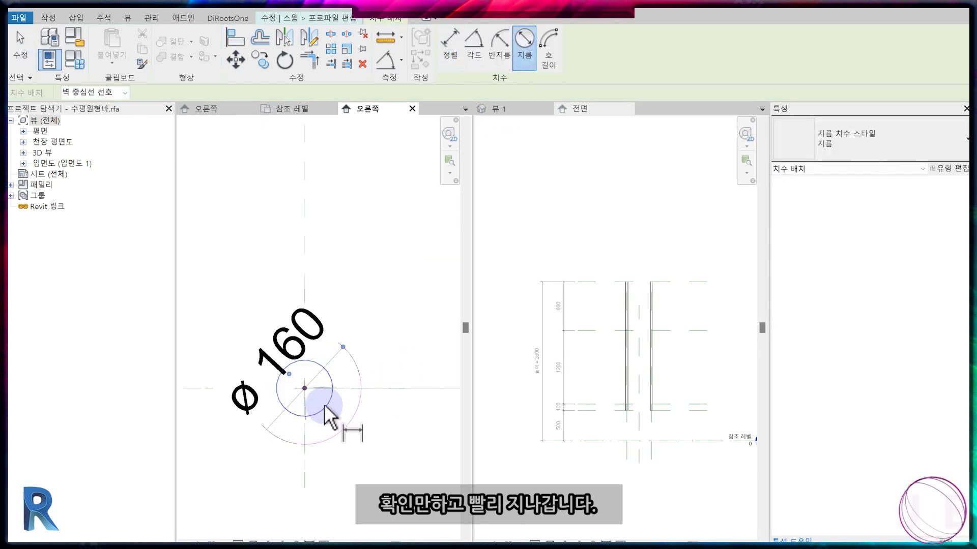
click(324, 407)
click(344, 412)
key(Escape)
Step: Label the outer circle's diameter dimension with a new type parameter named 원형봉지름
click(237, 402)
click(572, 47)
click(603, 350)
text(원형봉지름)
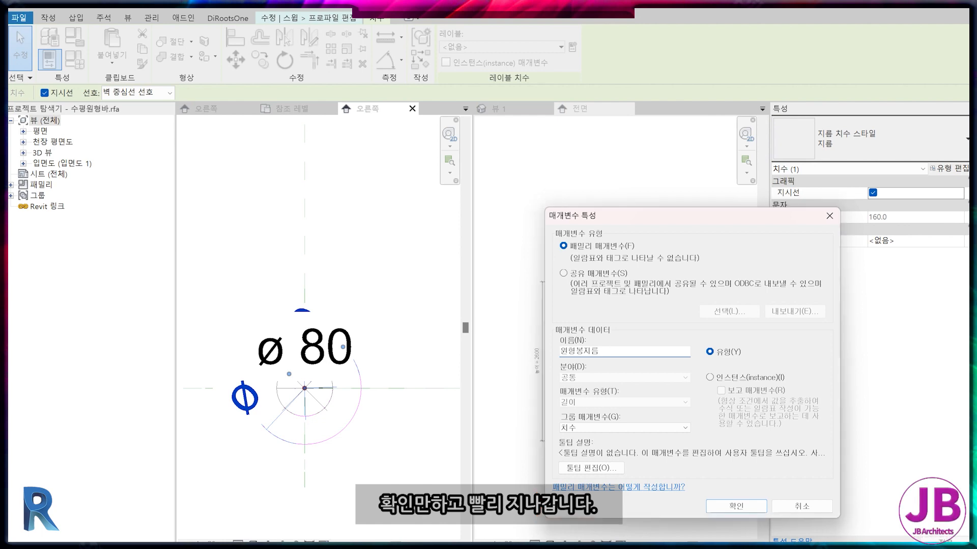
key(Return)
Step: Label the inner circle's diameter dimension with a new type parameter named 작은원형봉지름
click(405, 338)
click(308, 351)
click(573, 47)
text(작은원형봉지름)
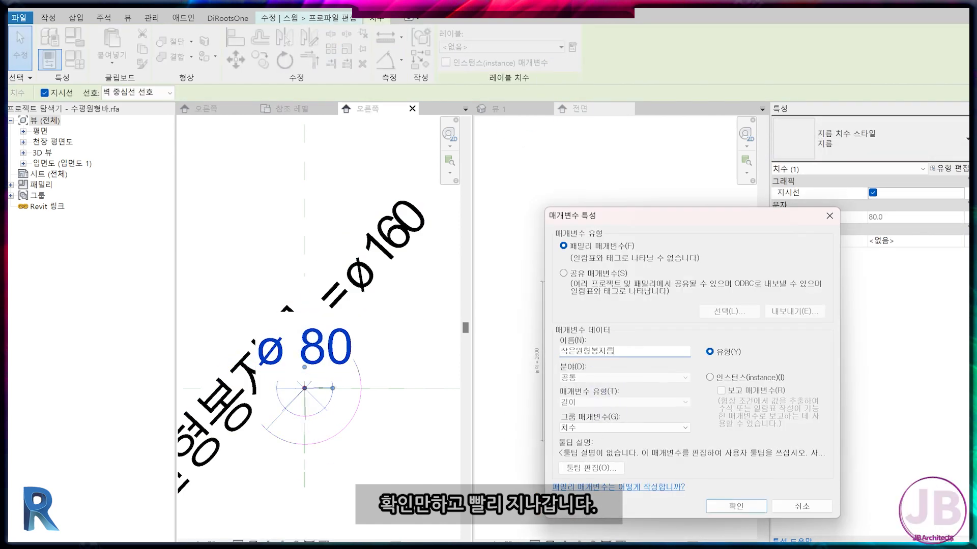
key(Return)
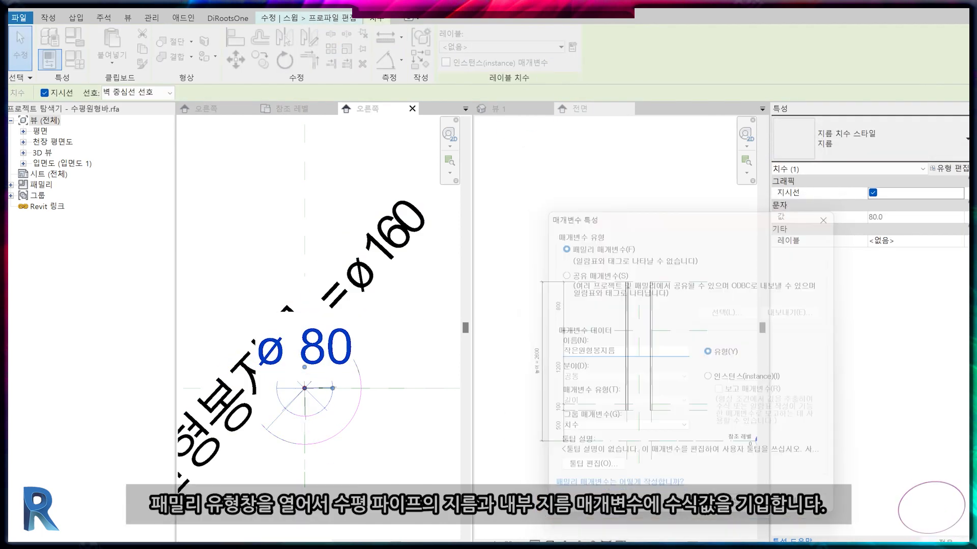
Step: Finish the profile and sweep, then set 원형봉지름 to 25 mm and give 작은원형봉지름 the formula 원형봉지름 - 1.5 mm * 2
click(451, 61)
click(451, 61)
click(75, 60)
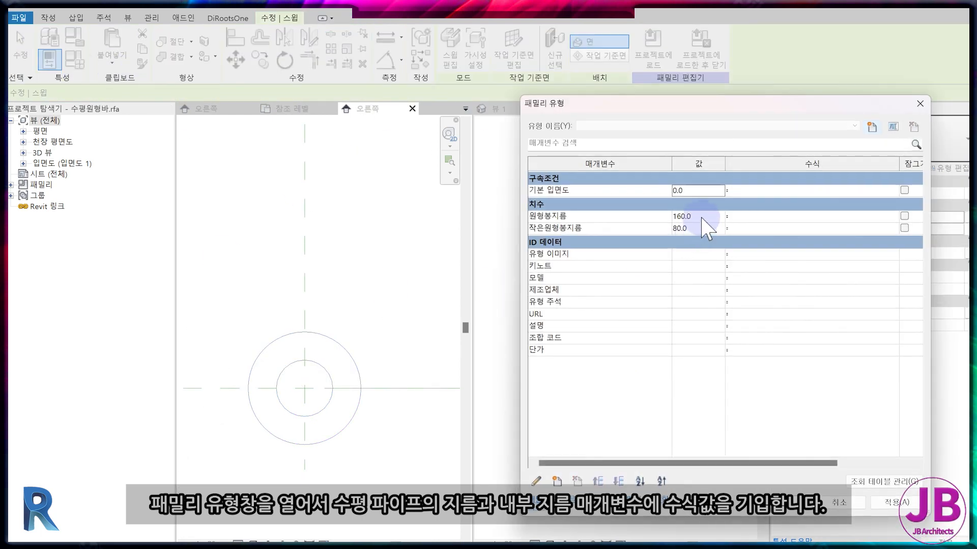
key(Tab)
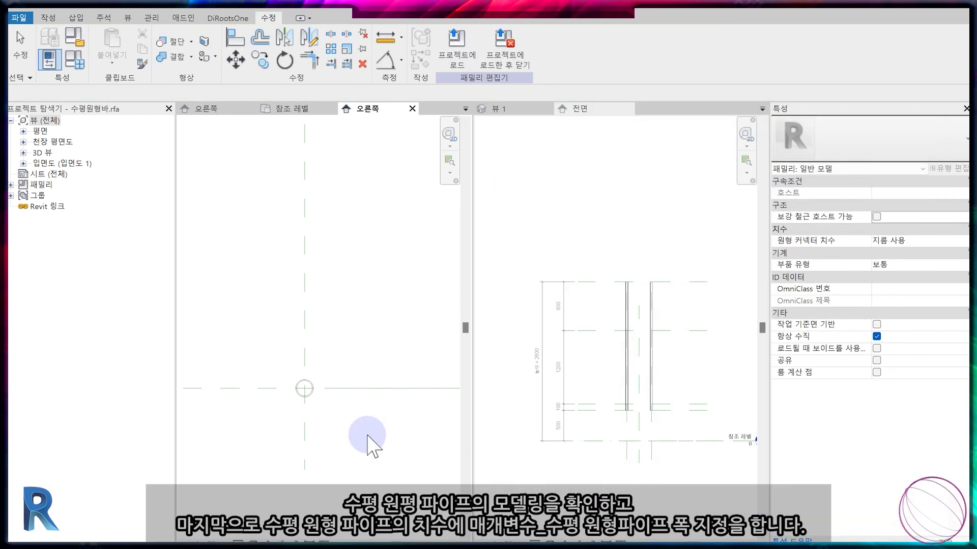
Step: Label the overall spacing dimension in the reference level plan with a new type parameter named 수평바폭
scroll(278, 413, up, 3)
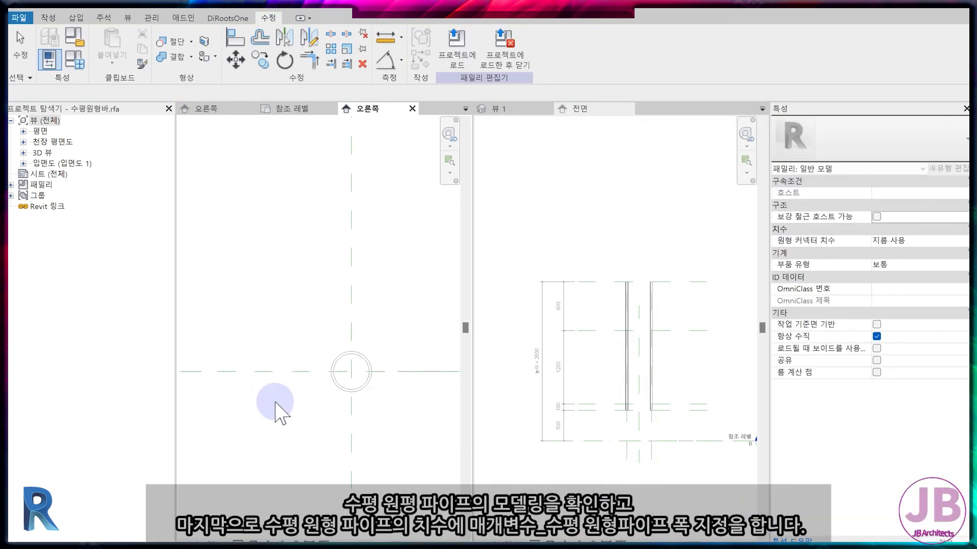
click(301, 108)
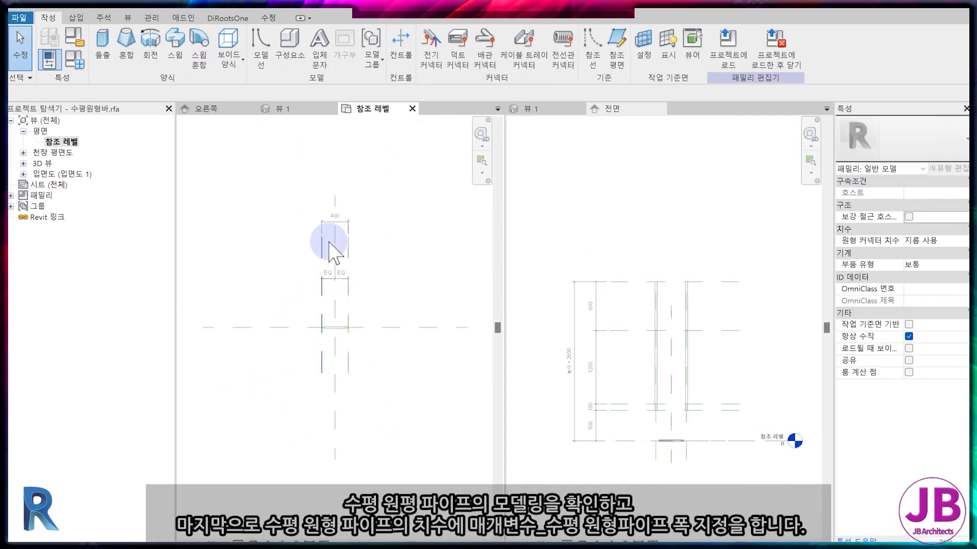
click(334, 227)
click(573, 47)
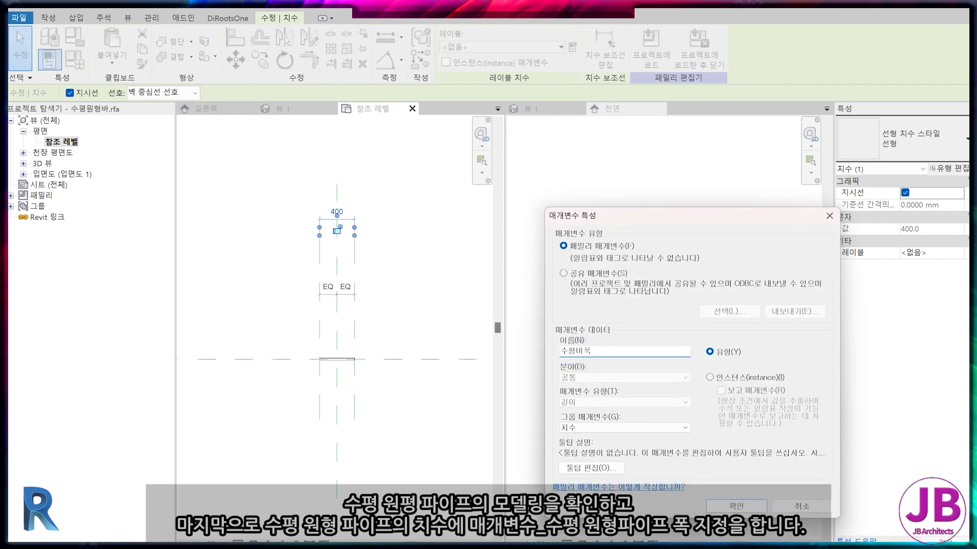
key(Return)
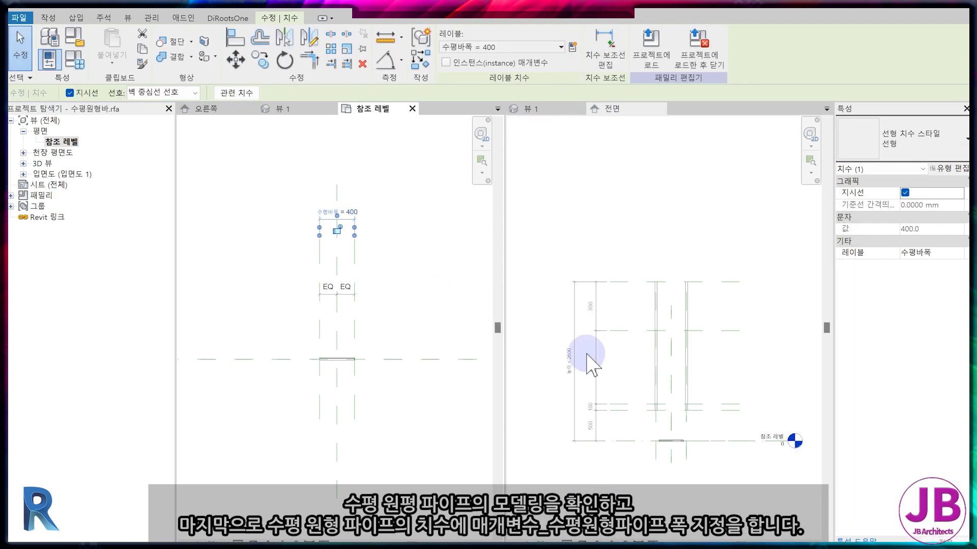
Step: Set 수평바폭 to 500 mm in the family types to test the horizontal pipe's width
click(134, 127)
click(75, 59)
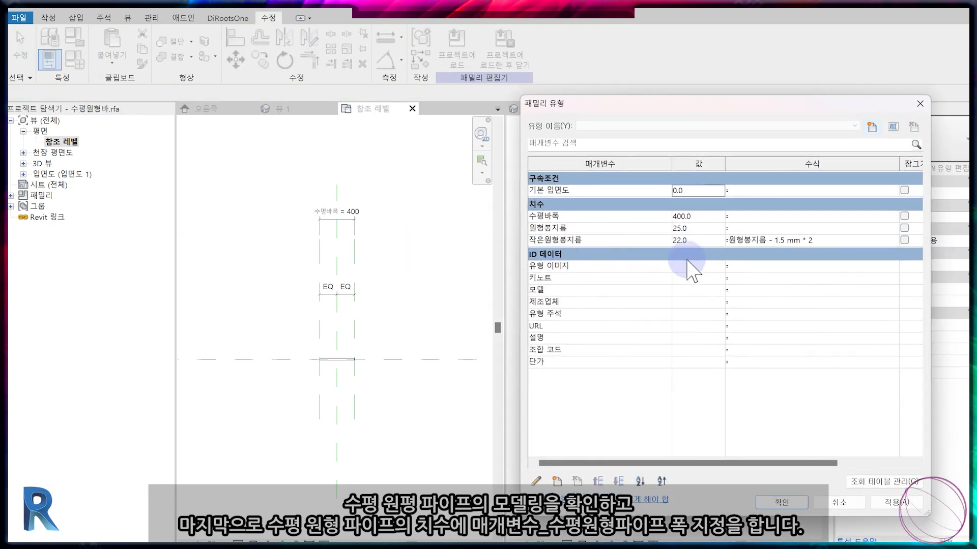
click(713, 218)
key(Return)
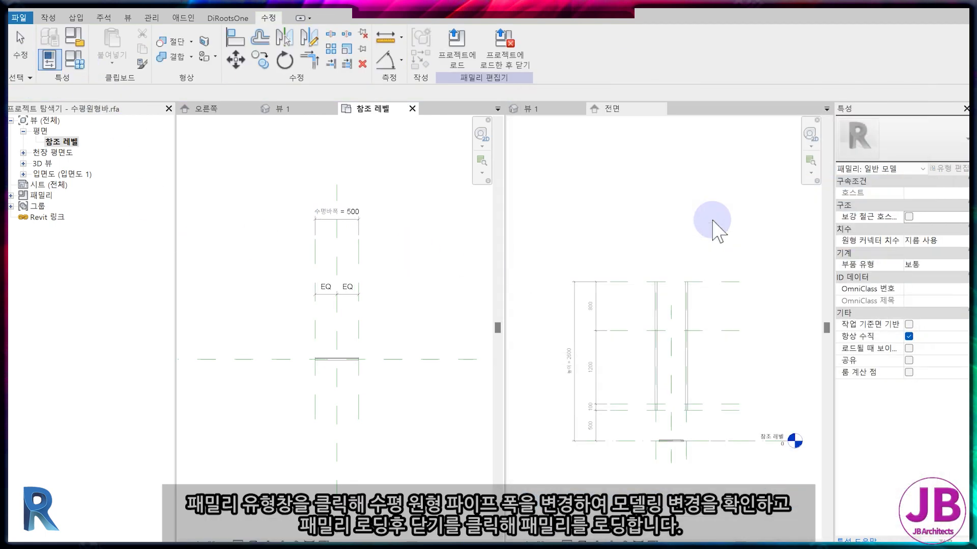
scroll(326, 356, up, 3)
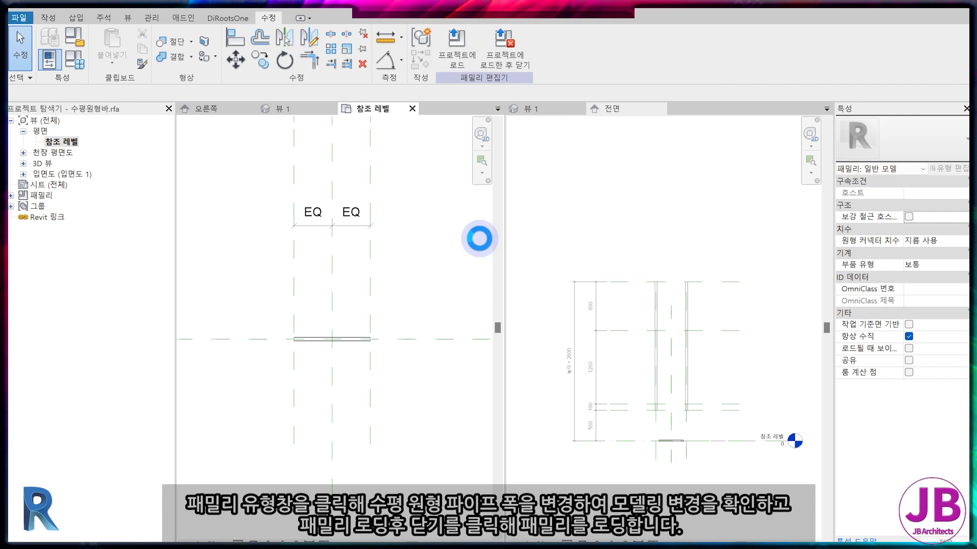
Step: Load the 수평원형바 family into the 점검사다리 family, closing its file, and place one bar beside the vertical pipes in the reference level plan
click(518, 52)
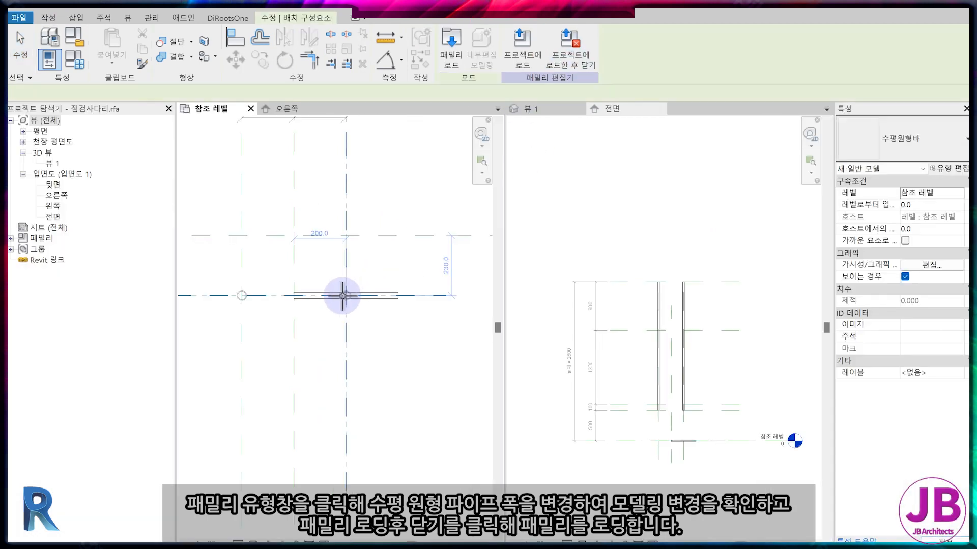
click(11, 238)
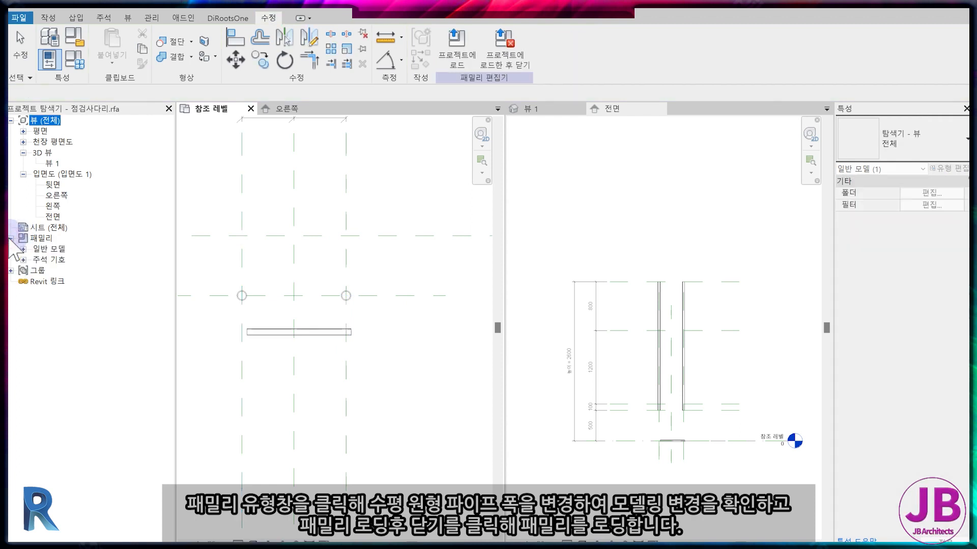
click(60, 249)
click(23, 249)
click(64, 260)
scroll(312, 353, up, 2)
Step: Align and lock the placed bar to the ladder's side reference plane and to the horizontal reference plane through the pipe centres
key(a)
key(l)
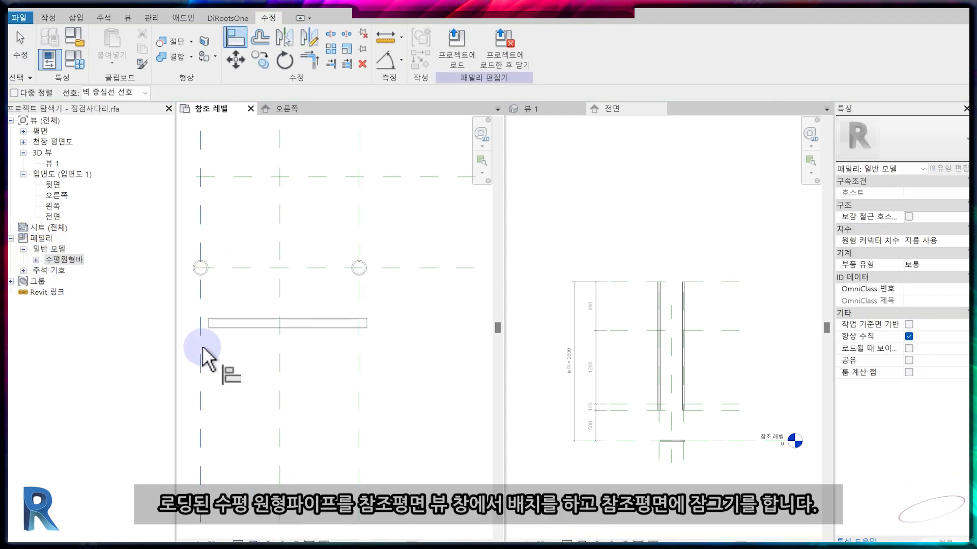
click(213, 339)
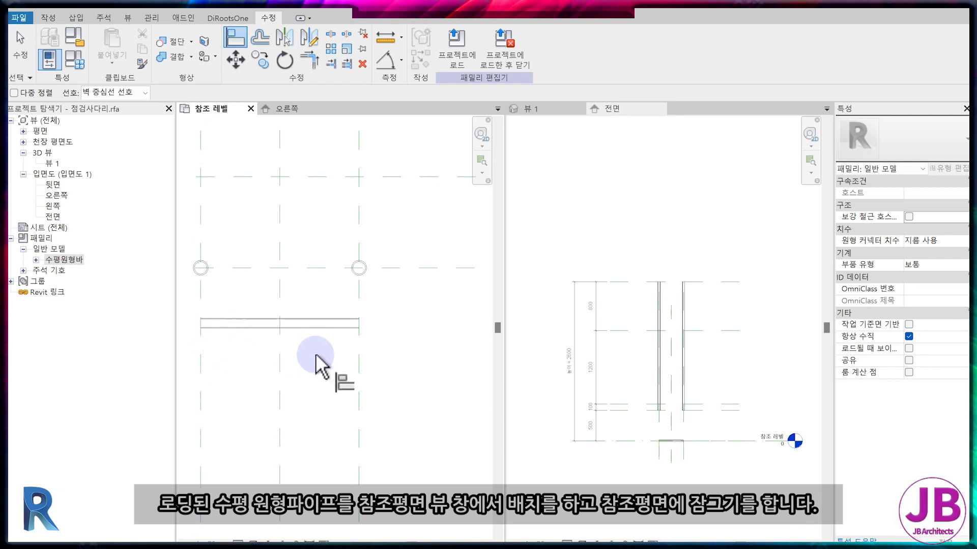
click(337, 325)
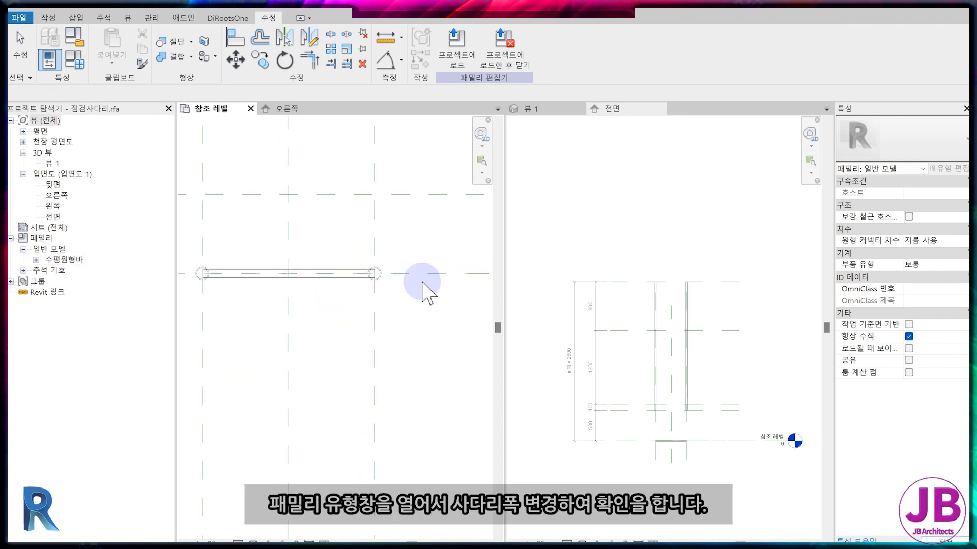
key(Escape)
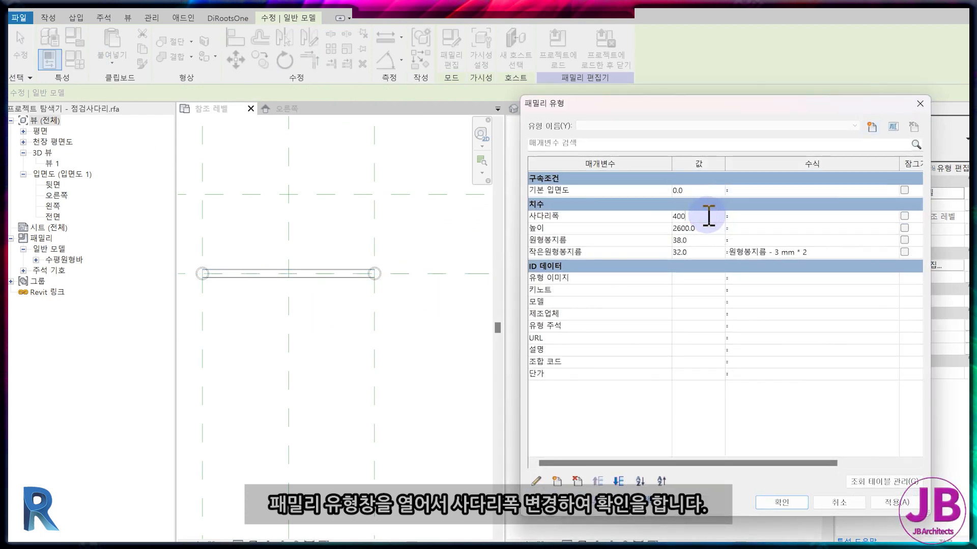
Step: Set 사다리폭 to 400 mm and associate the bar type's 수평바폭 parameter with the ladder family's 사다리폭 parameter
key(Return)
click(315, 275)
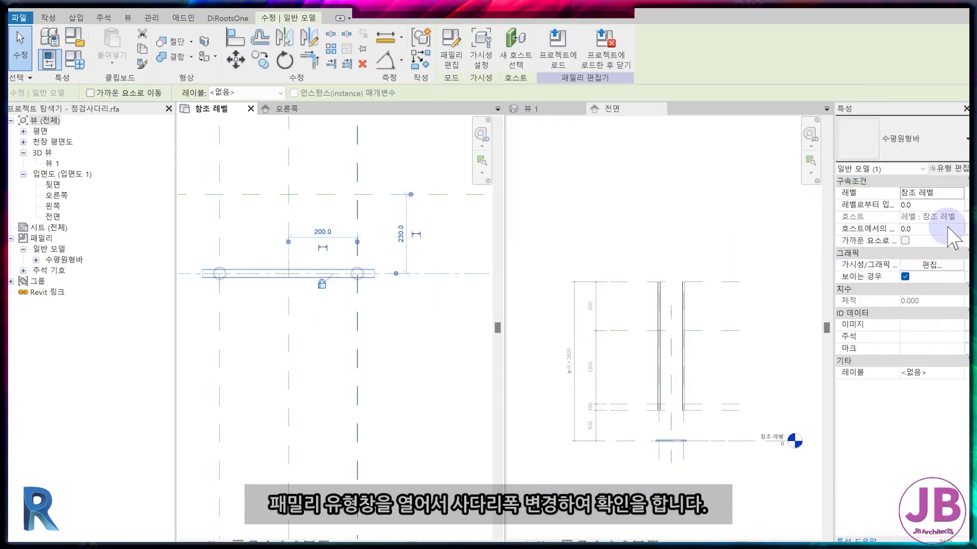
click(948, 168)
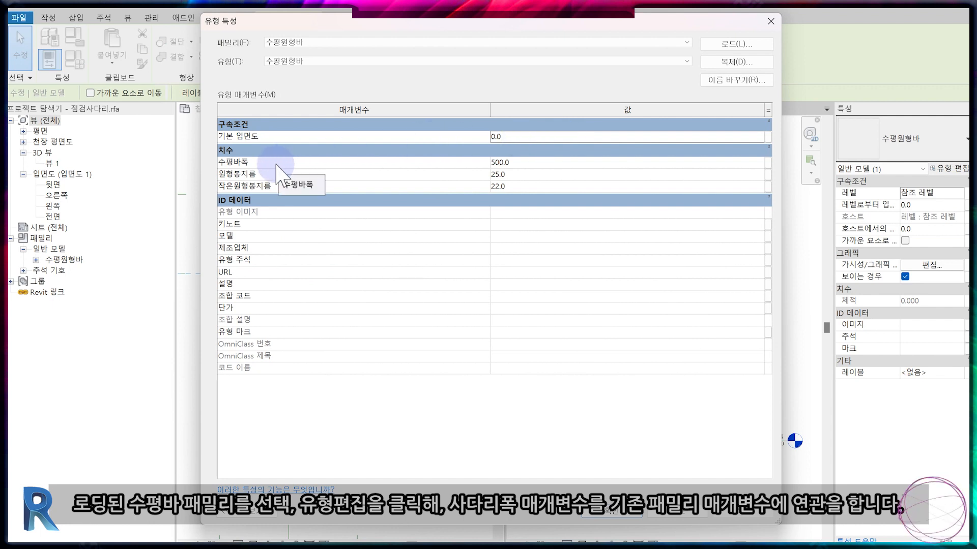
click(768, 162)
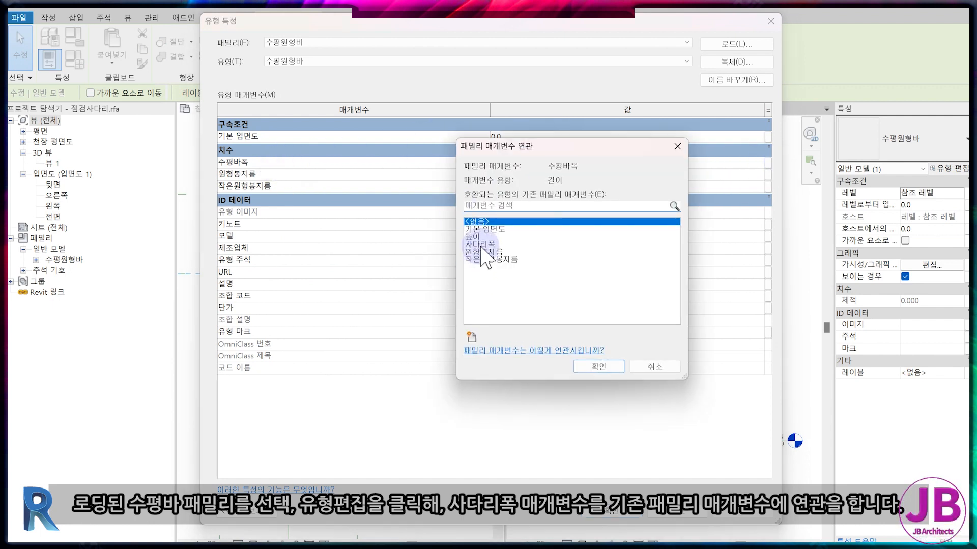
click(480, 244)
click(598, 366)
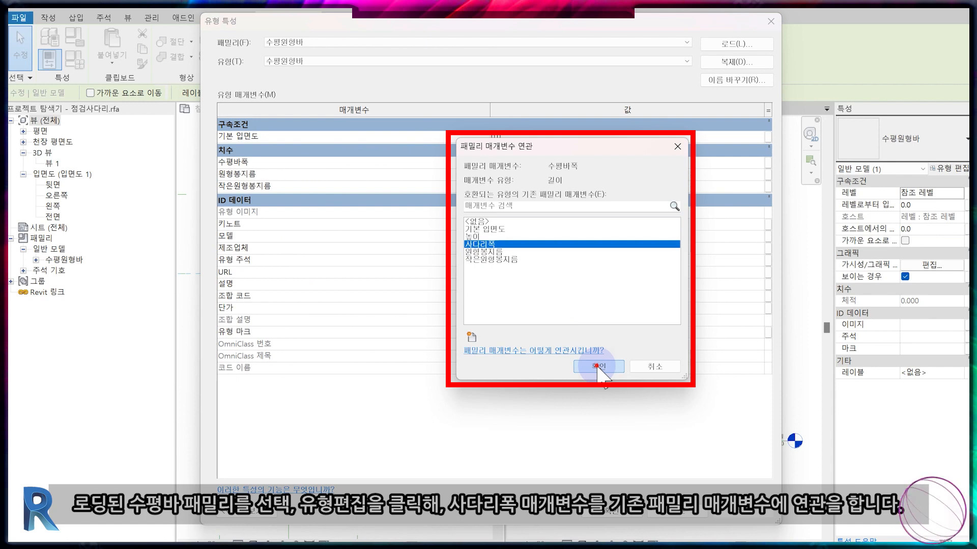
click(616, 510)
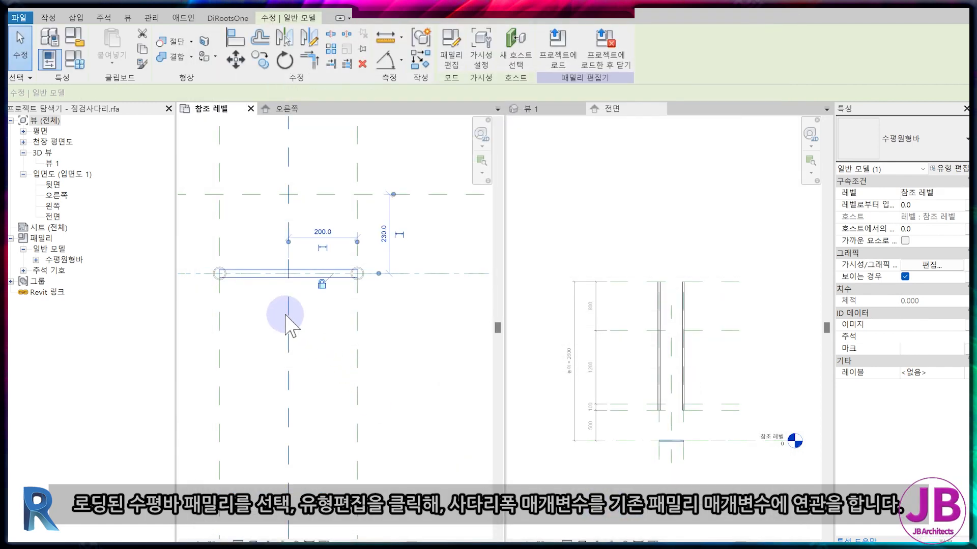
click(49, 59)
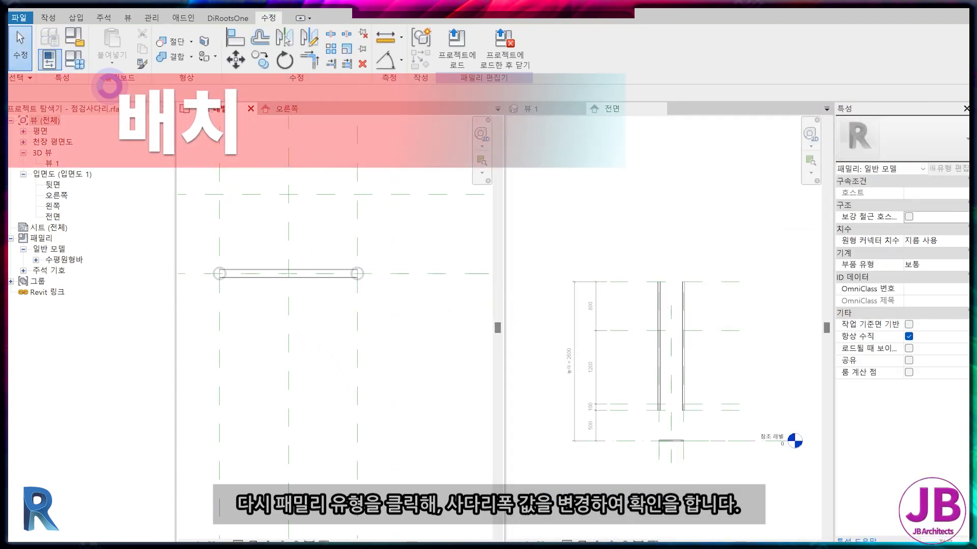
Step: Raise the horizontal bar above the reference level in the front view and try to align it with a horizontal reference plane
click(321, 279)
scroll(663, 441, up, 3)
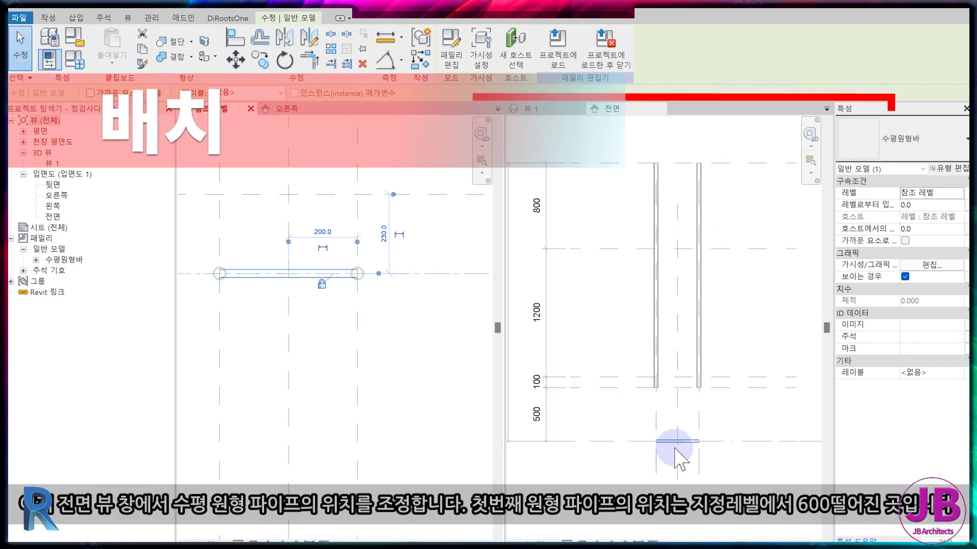
click(676, 442)
middle_drag(681, 428, 644, 367)
scroll(647, 367, up, 2)
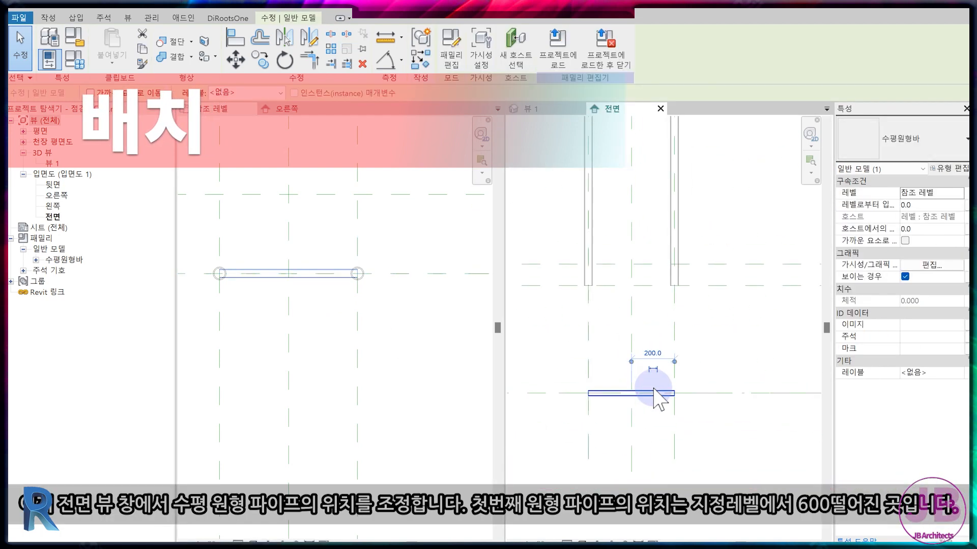
drag(655, 392, 650, 338)
key(a)
key(l)
scroll(656, 341, up, 1)
scroll(646, 338, up, 2)
key(Escape)
Step: Move the horizontal bar up to the reference plane 100 mm above the vertical pipes' lower ends
click(616, 334)
key(m)
key(v)
click(613, 334)
click(623, 168)
key(Escape)
scroll(661, 214, up, 2)
Step: Open the 수평원형바 family for editing and start editing its sweep
double_click(679, 223)
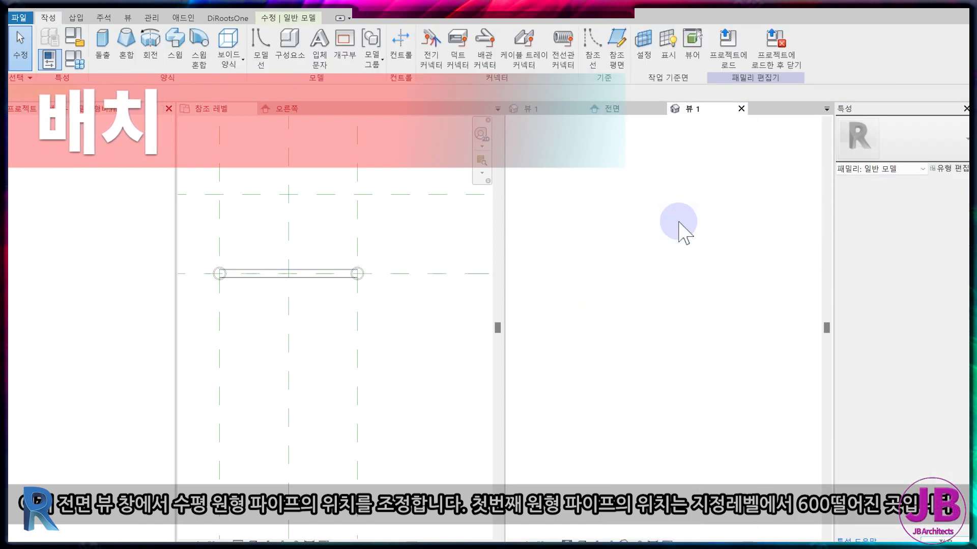
click(715, 326)
double_click(55, 142)
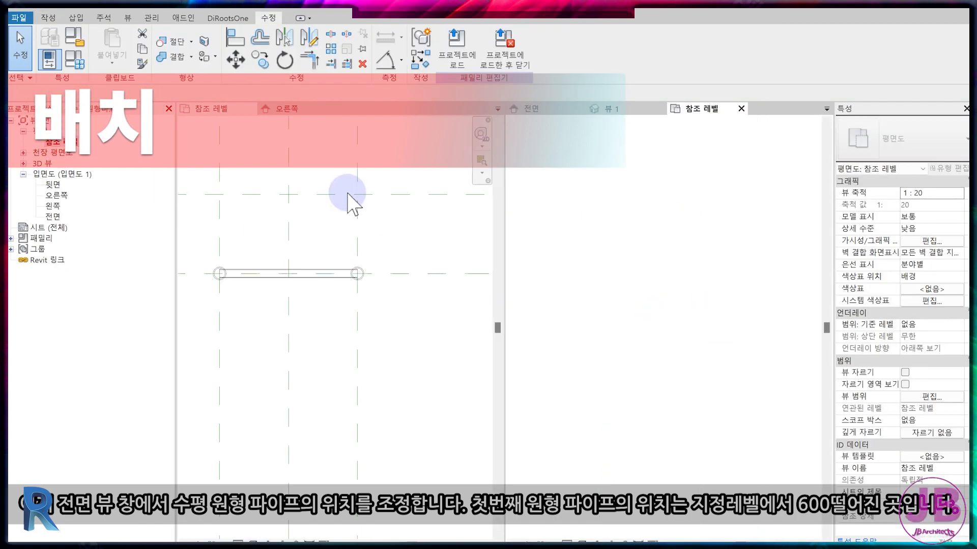
click(659, 327)
click(450, 51)
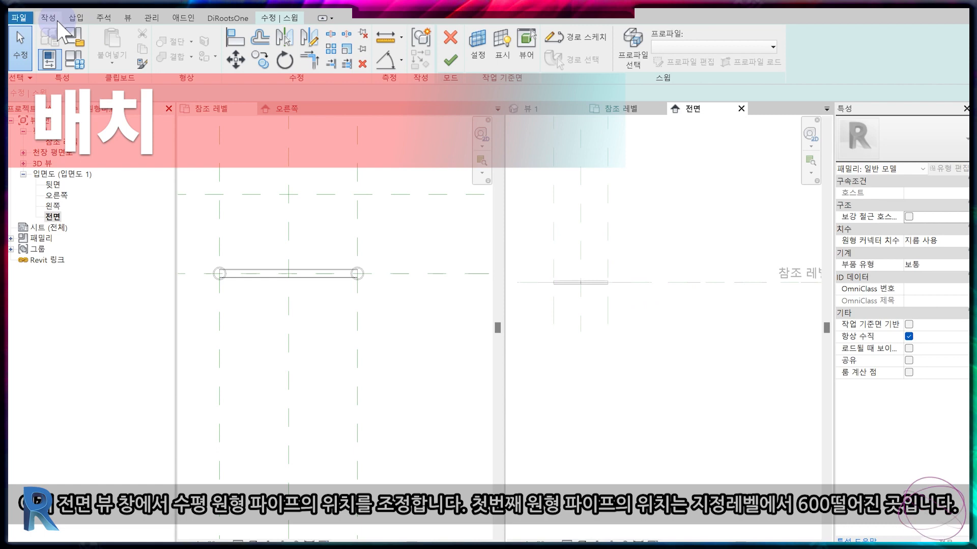
Step: Sketch a horizontal reference plane through the bar along the reference level in the bar family's front elevation
click(51, 18)
click(626, 48)
click(737, 282)
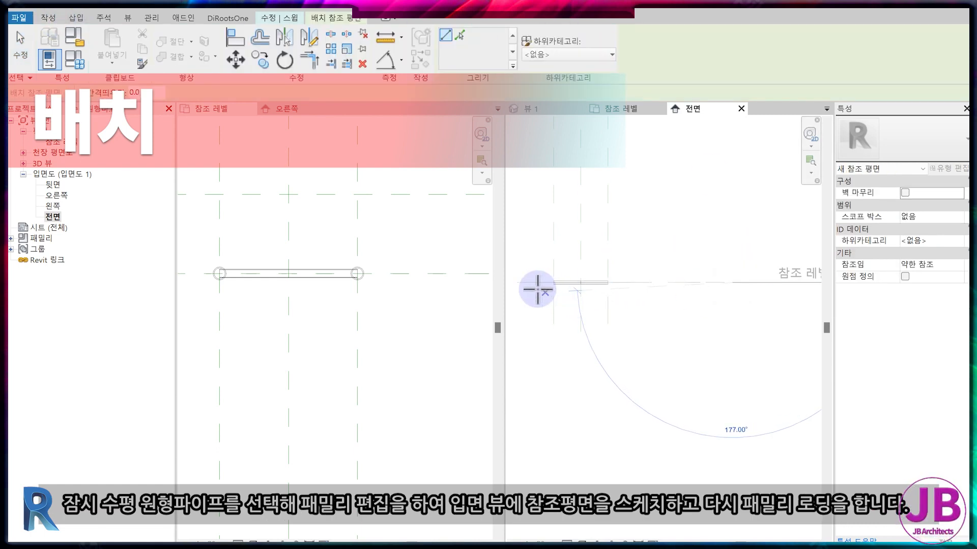
click(526, 282)
key(Escape)
key(Escape)
scroll(597, 294, up, 5)
click(607, 238)
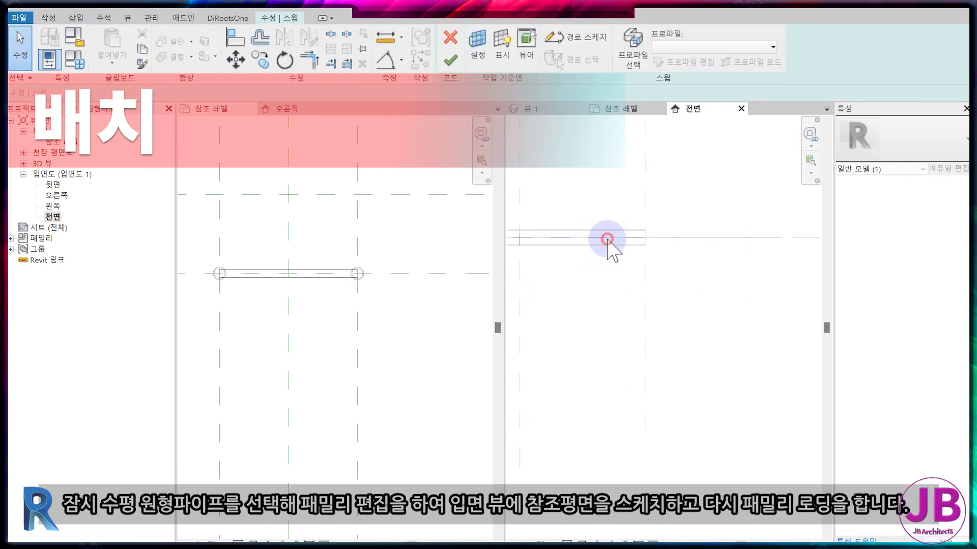
Step: Align the sweep path to the horizontal reference plane in the front elevation and finish the path and the sweep
double_click(418, 199)
click(712, 112)
key(a)
key(l)
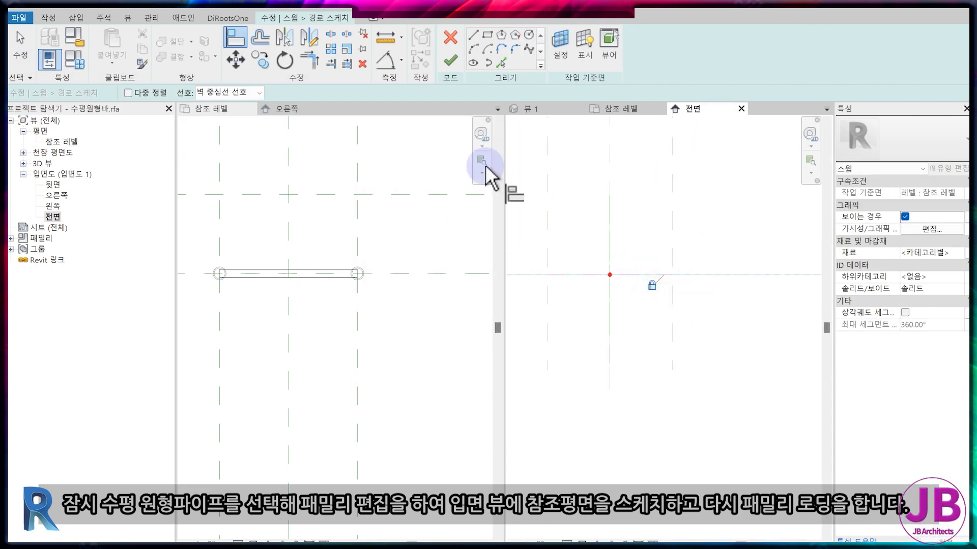
click(451, 60)
click(451, 61)
Step: Load the edited 수평원형바 family back into the ladder family, closing it and overwriting the existing version and its parameter values
click(711, 44)
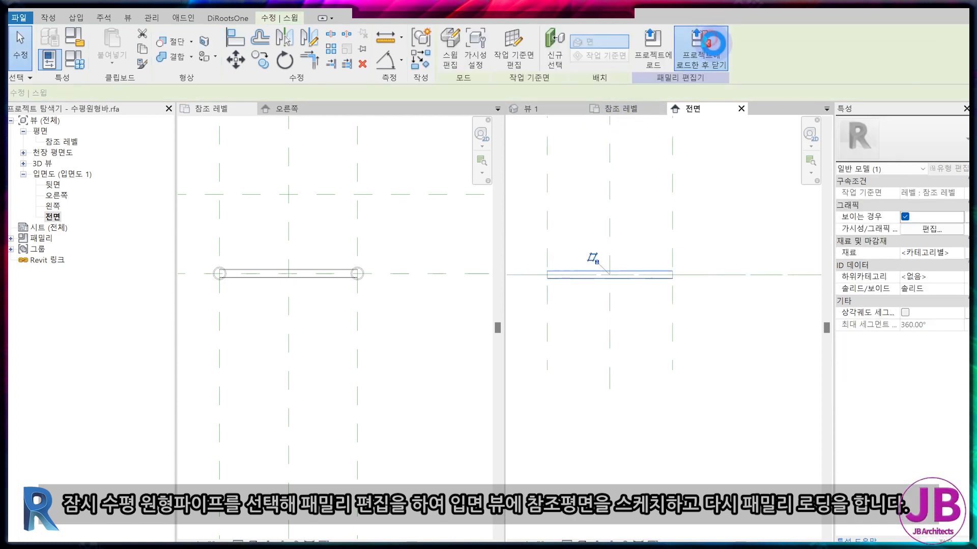
click(481, 302)
click(475, 297)
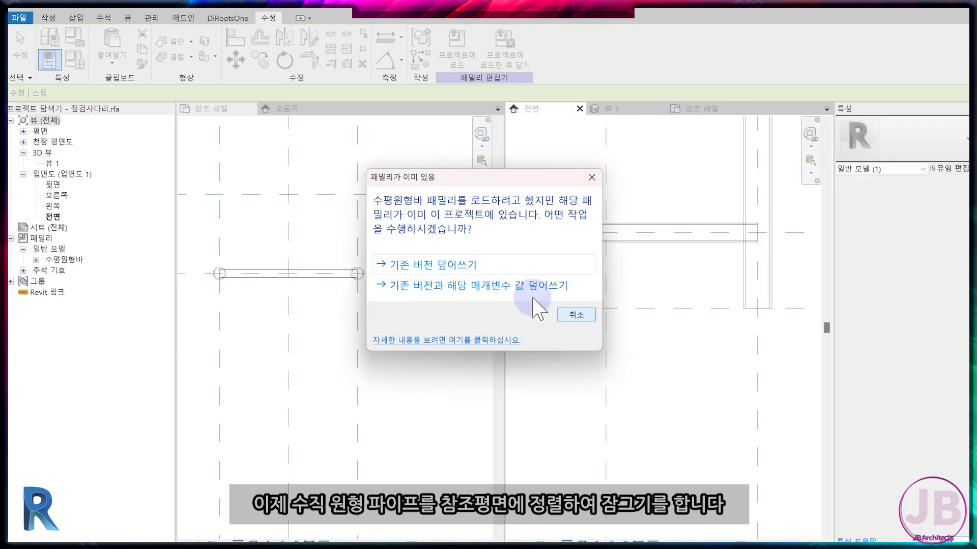
click(539, 299)
Step: Align the horizontal bar's centre with the reference plane 600 mm above the reference level in the front view and lock it
key(a)
key(l)
click(798, 232)
click(695, 233)
click(652, 247)
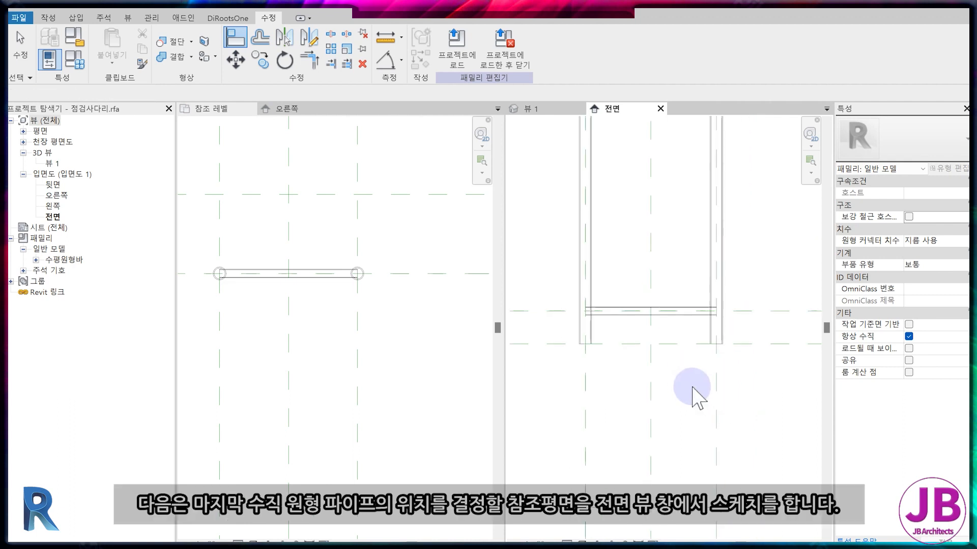
scroll(689, 402, down, 4)
click(656, 387)
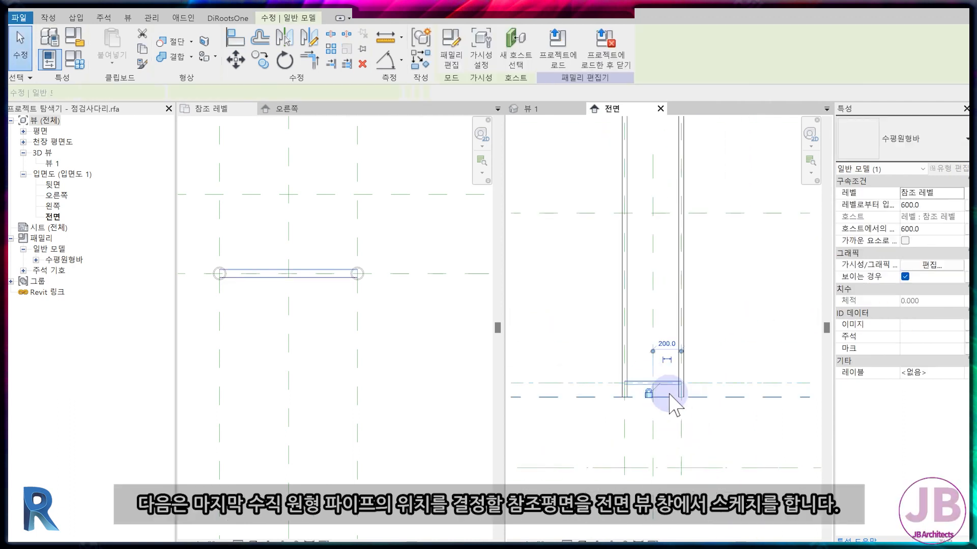
Step: Copy the ladder's topmost horizontal reference plane 200 mm downward in the front view
scroll(679, 414, down, 1)
click(659, 302)
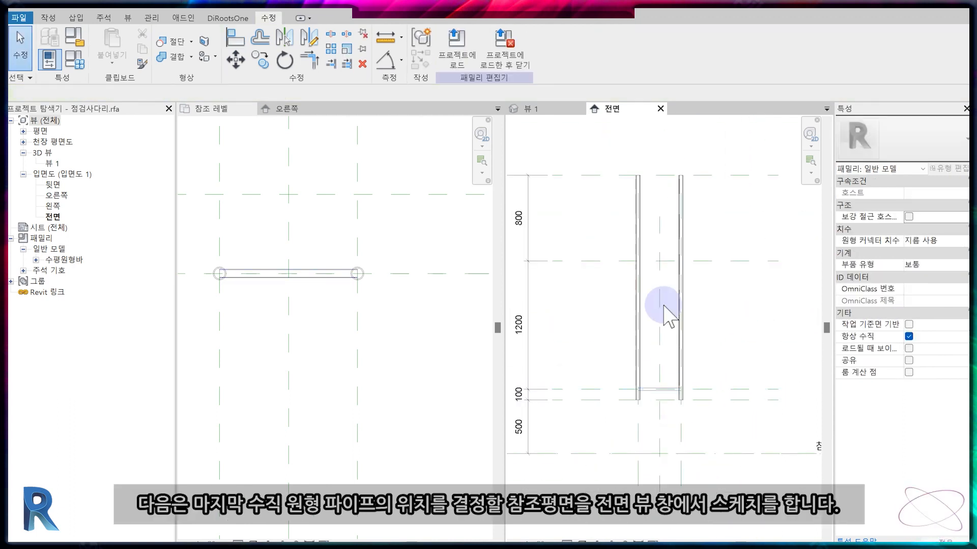
click(620, 178)
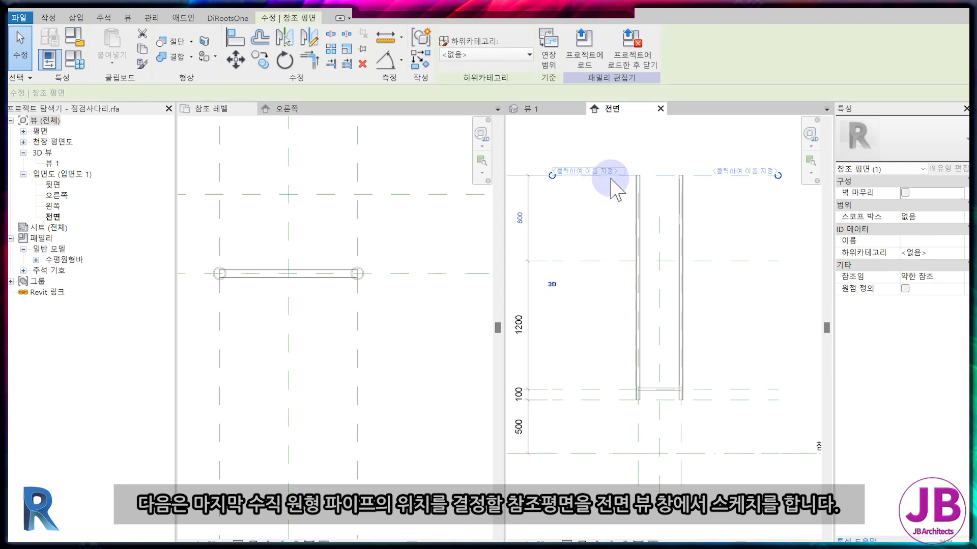
key(c)
key(o)
click(616, 175)
click(613, 196)
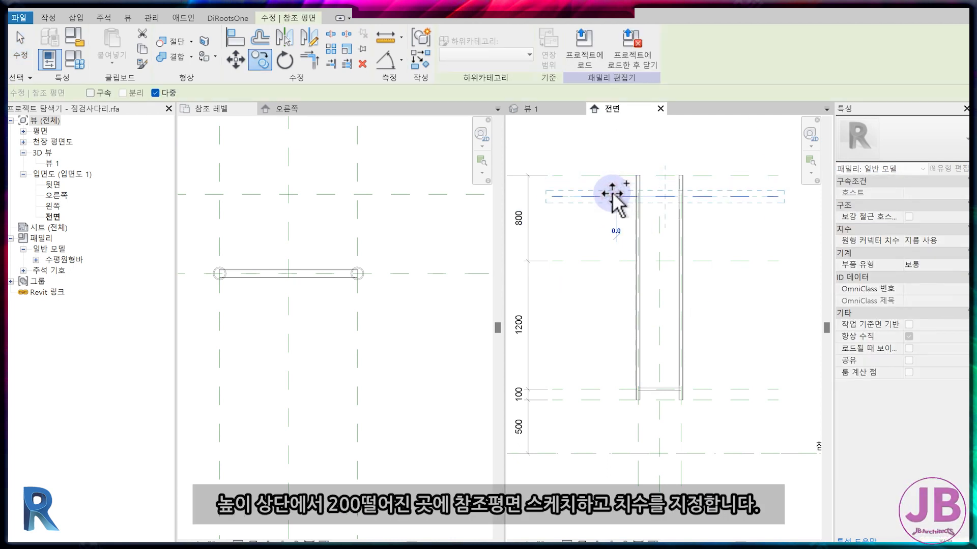
key(Escape)
scroll(741, 190, up, 3)
scroll(687, 280, down, 2)
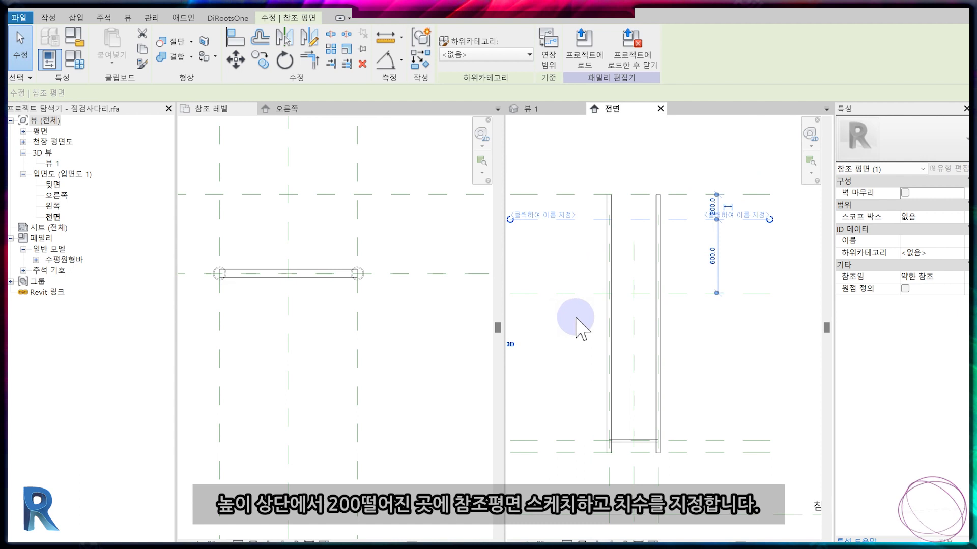
Step: Dimension the distance between the topmost reference plane and its copy below
click(617, 318)
key(d)
key(i)
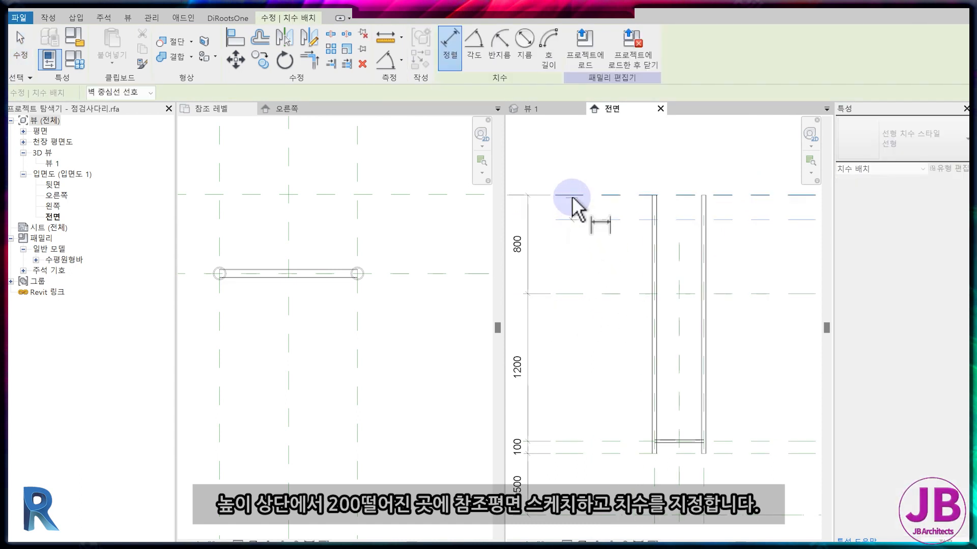
key(Escape)
key(Escape)
Step: Copy the lowest horizontal bar up to the reference plane 200 mm below the ladder's top
click(692, 442)
key(c)
key(o)
click(745, 448)
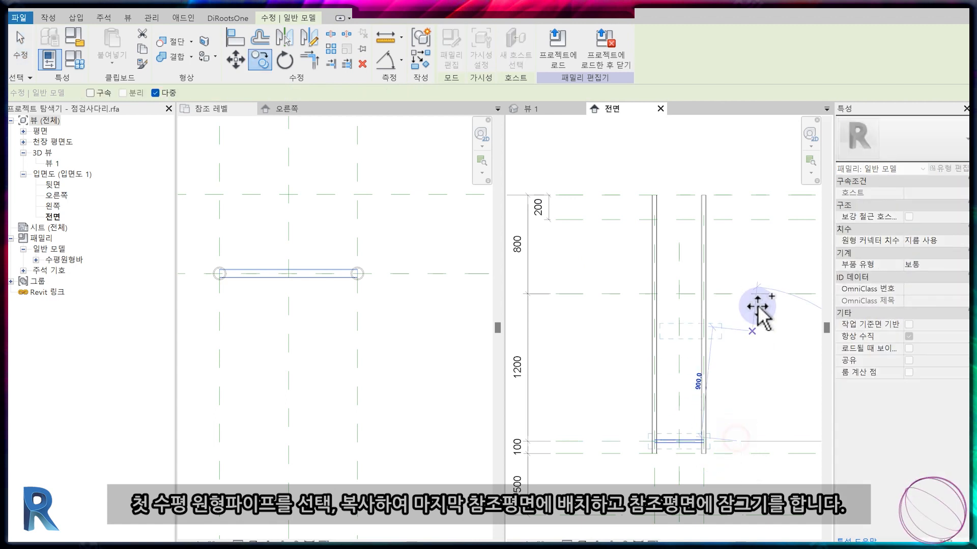
click(739, 255)
key(Escape)
Step: Align the copied upper bar's centre with the reference plane 200 mm below the ladder's top and lock it
scroll(737, 236, up, 3)
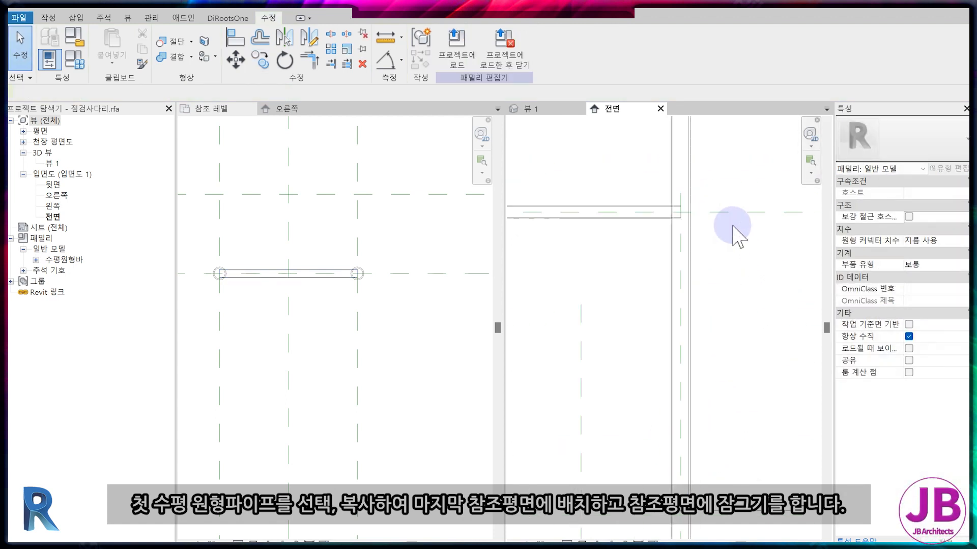
key(a)
key(l)
click(732, 215)
click(652, 223)
Step: Array the ladder's lowest horizontal bar linearly upward as two associated items, spaced 300 mm to the second item with movement constrained
scroll(638, 285, down, 4)
middle_drag(636, 349, 642, 281)
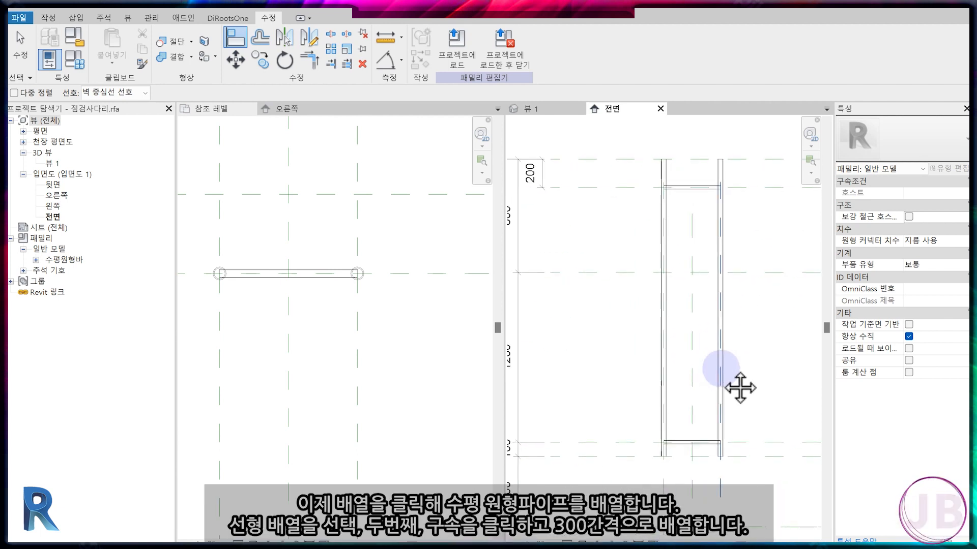
click(711, 432)
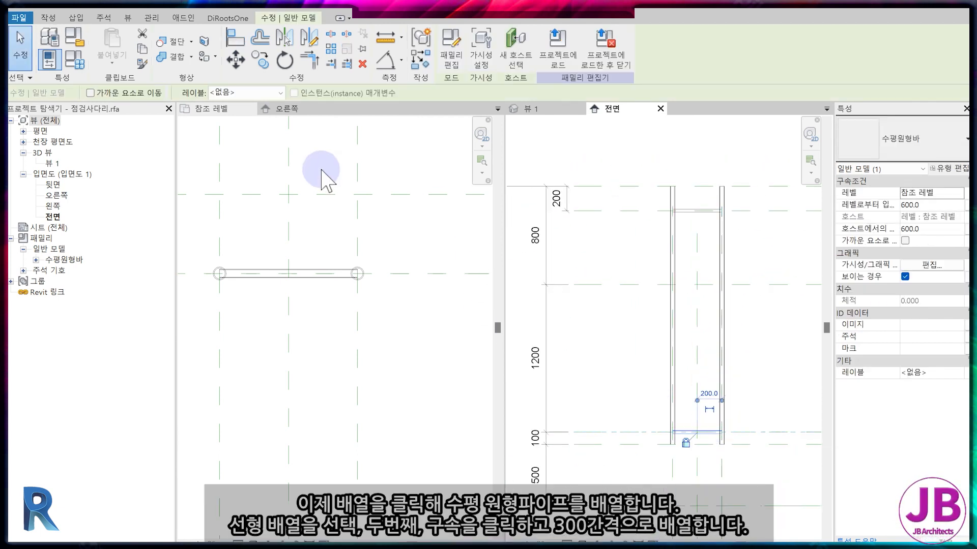
click(332, 47)
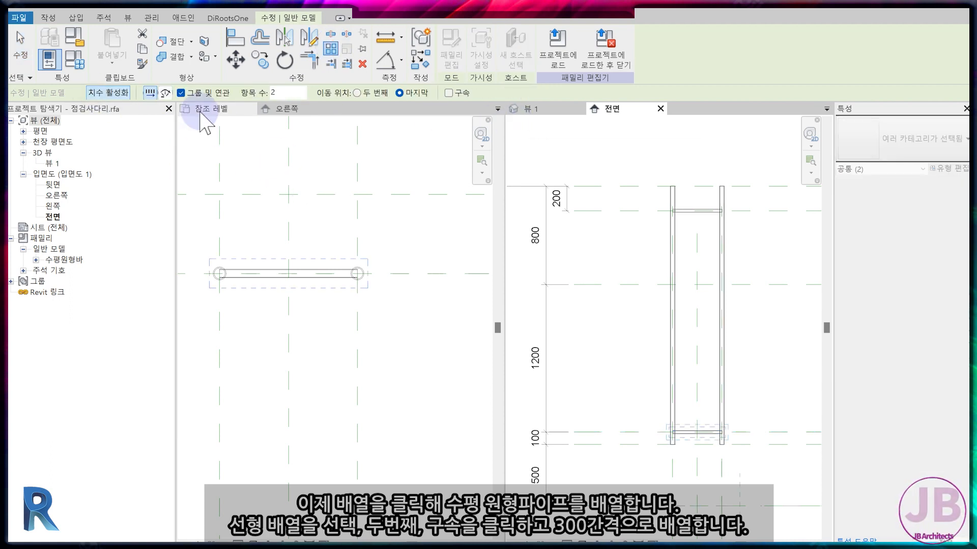
click(357, 92)
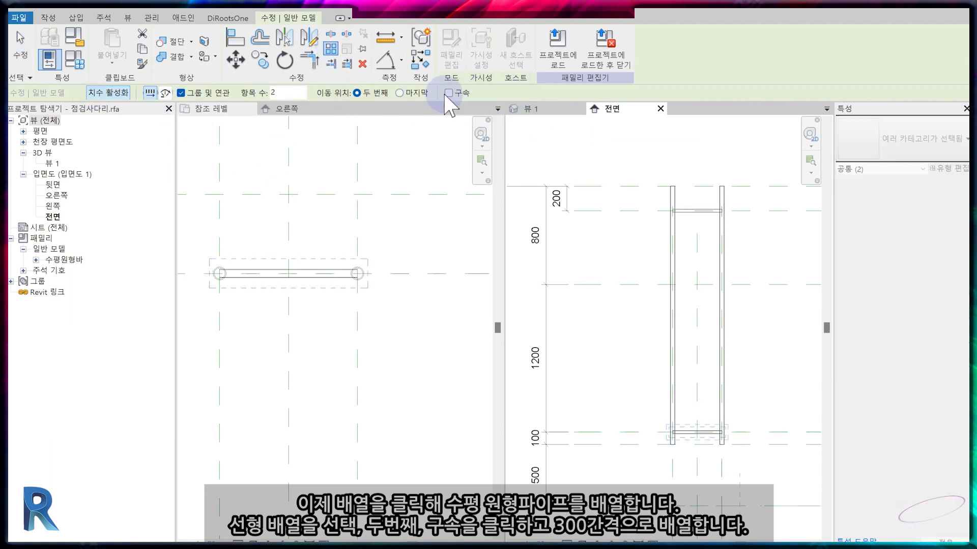
click(653, 432)
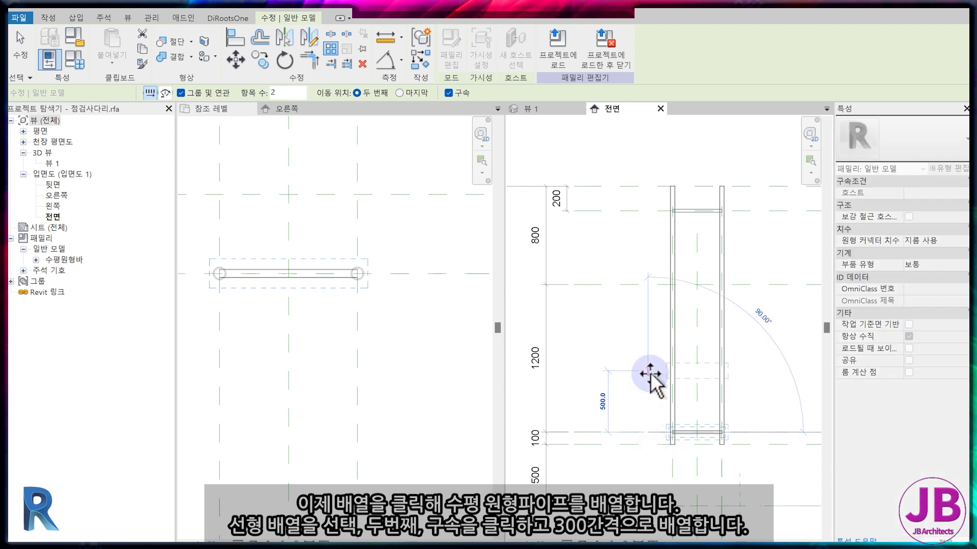
key(Return)
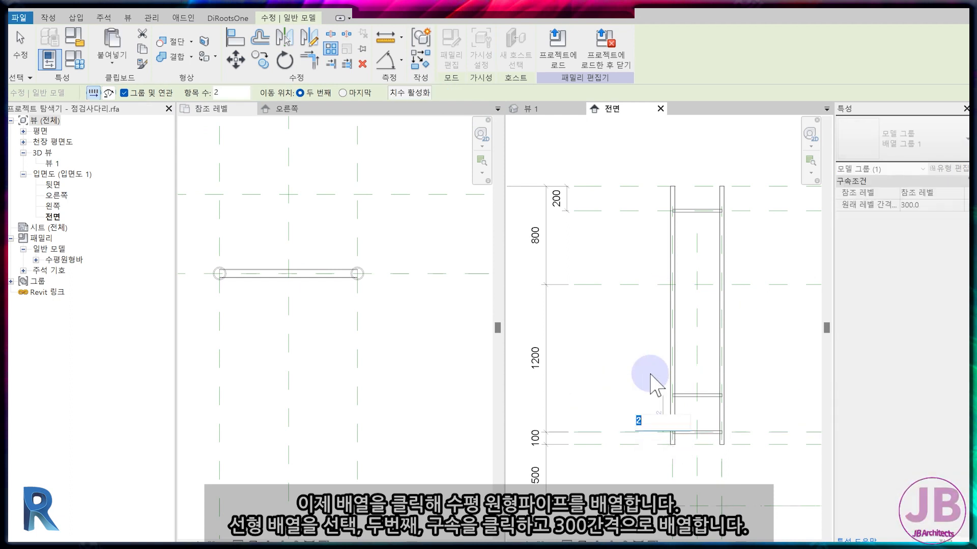
key(Return)
key(Escape)
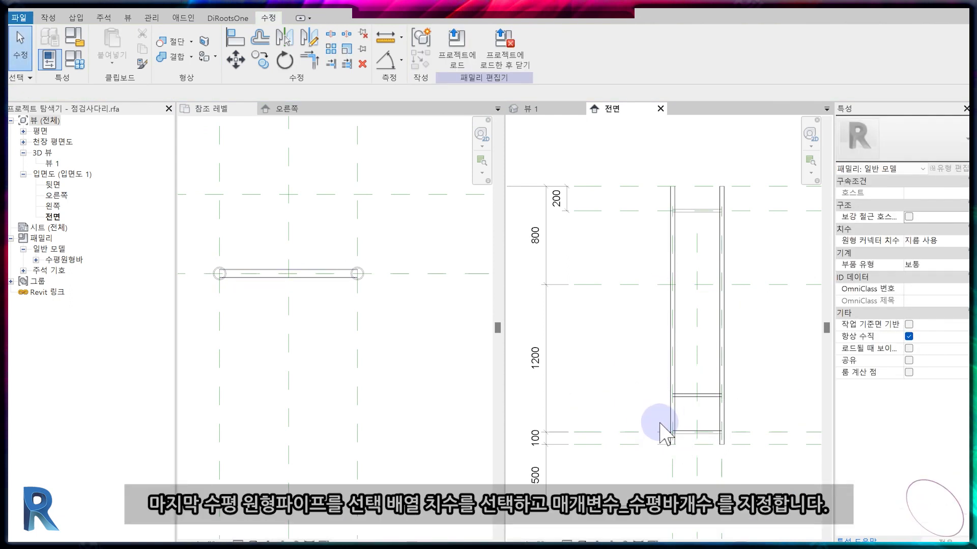
Step: Label the horizontal bar array's count with a new family type parameter named 수평바개수
click(718, 400)
click(664, 407)
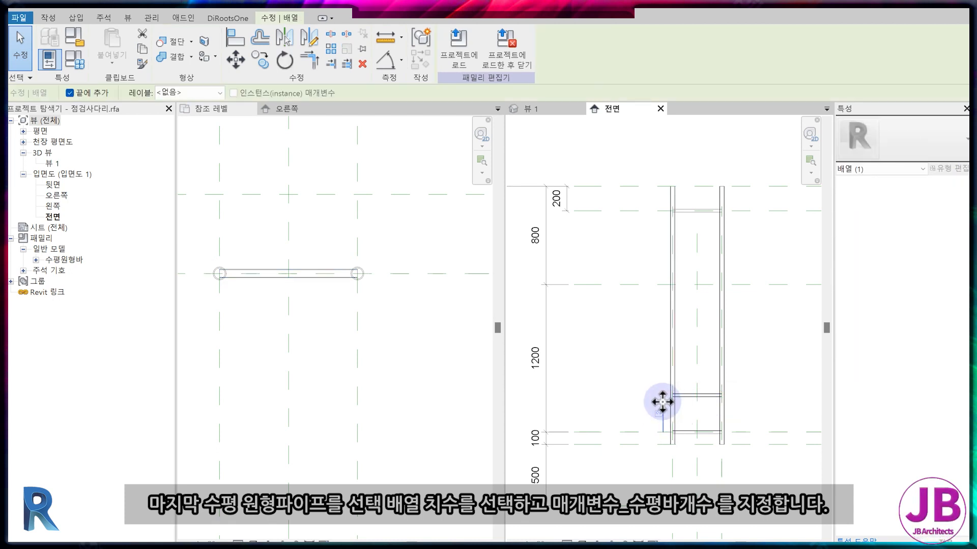
click(219, 92)
click(216, 114)
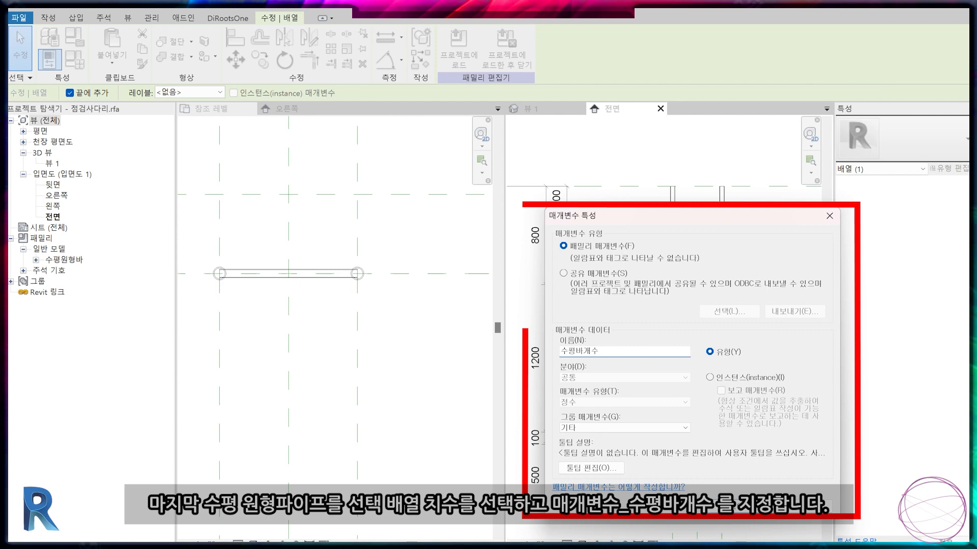
key(Return)
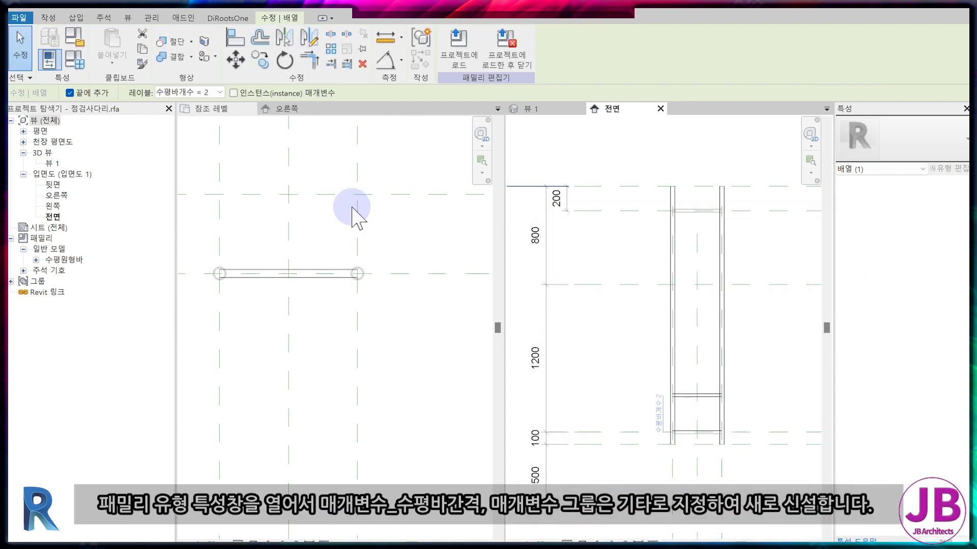
Step: Create a length type parameter named 수평바간격, grouped under 기타, in the family types
click(82, 63)
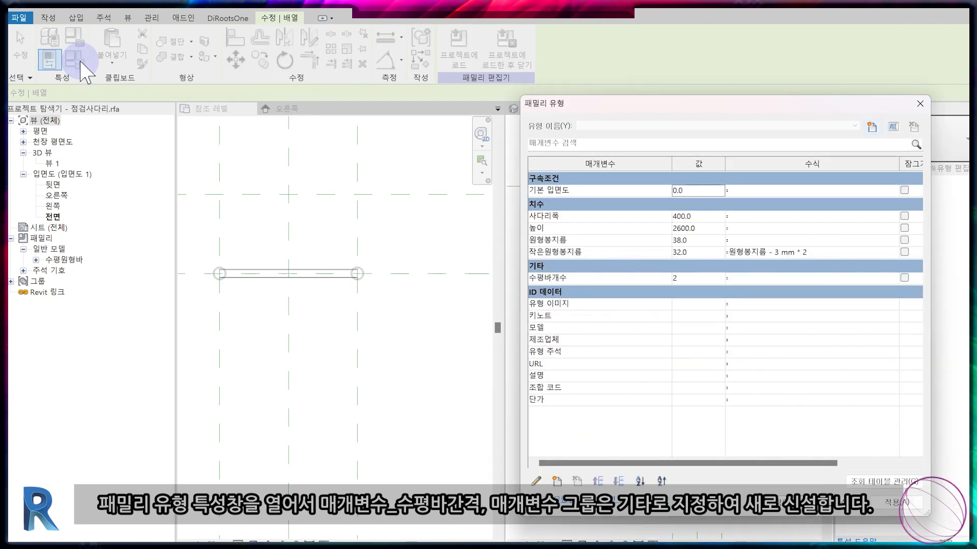
drag(631, 94, 315, 81)
drag(592, 489, 769, 509)
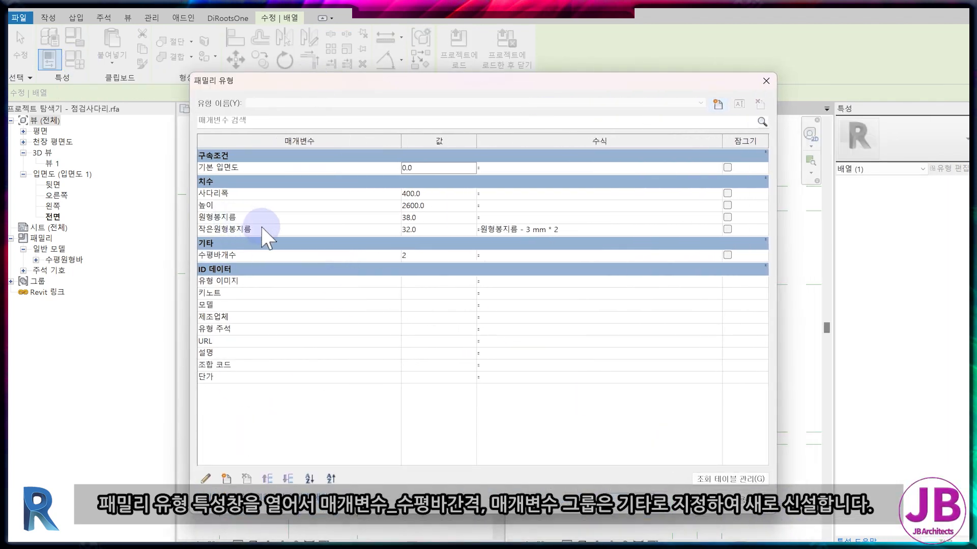
click(258, 255)
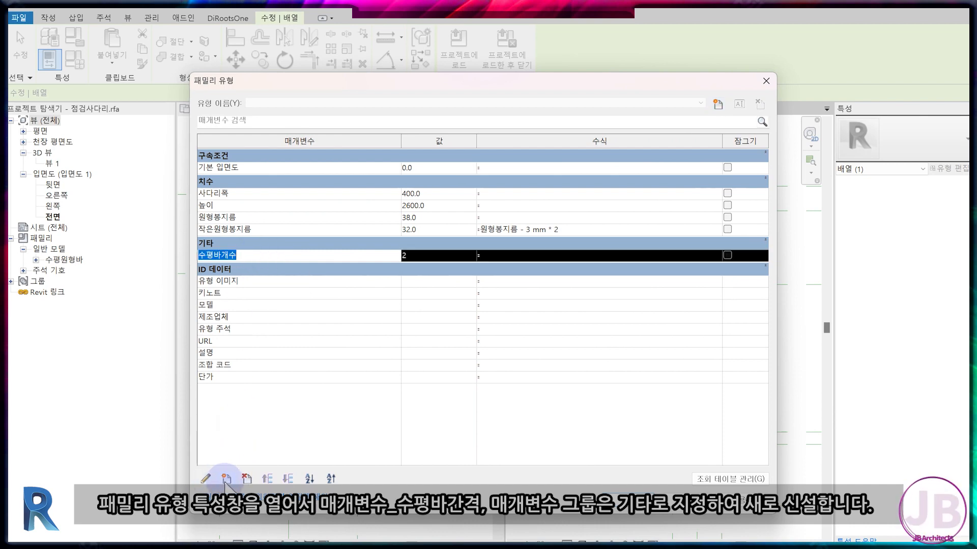
click(226, 479)
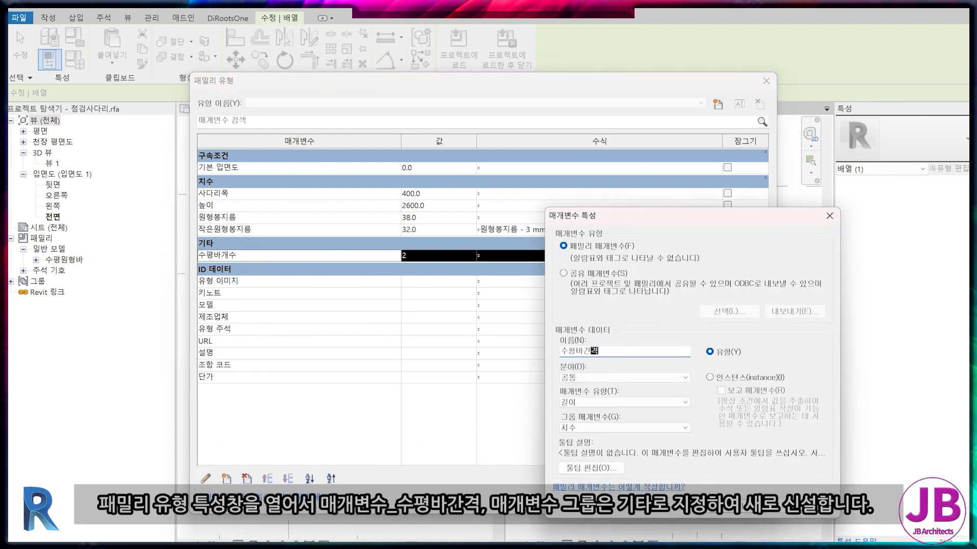
click(627, 427)
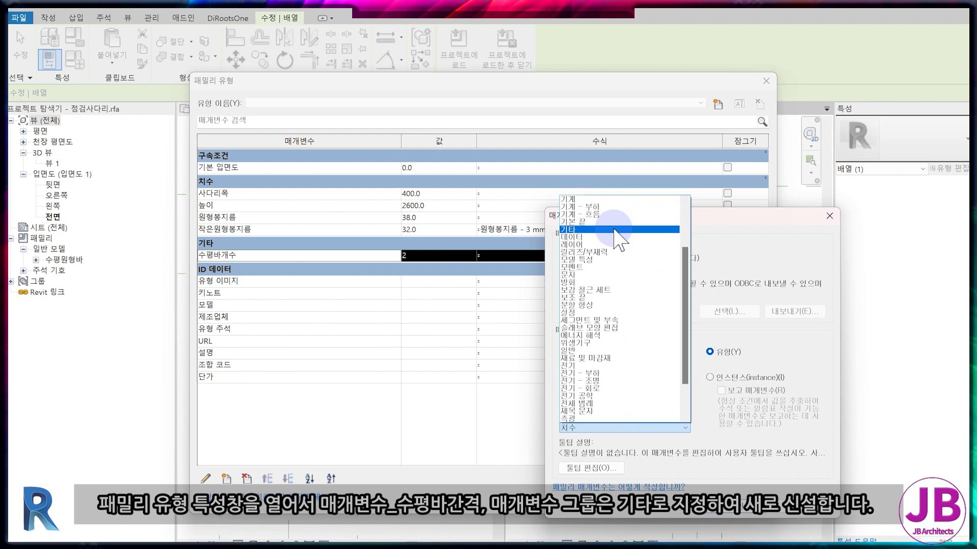
click(614, 229)
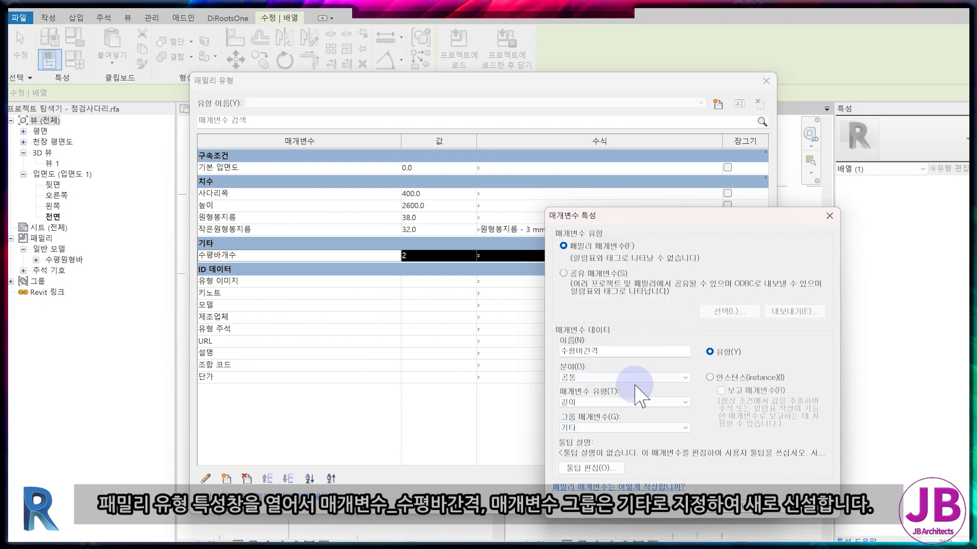
click(739, 506)
Step: Set 수평바간격 to 300 and give 수평바개수 the formula (높이 - 500 mm - 100 mm) / 수평바간격
click(418, 257)
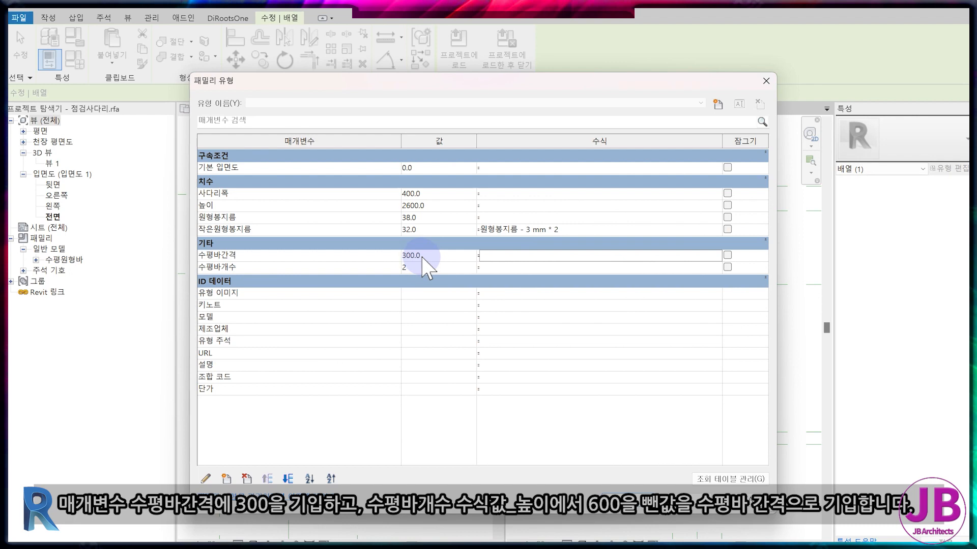
click(507, 273)
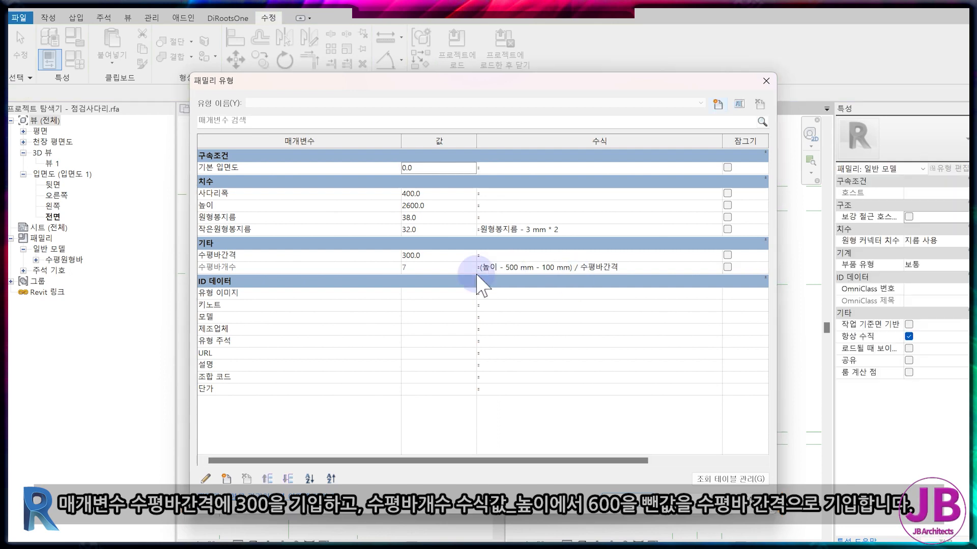
Step: Create a type parameter named 계산식검토 with parameter type 번호, grouped under 기타
click(226, 478)
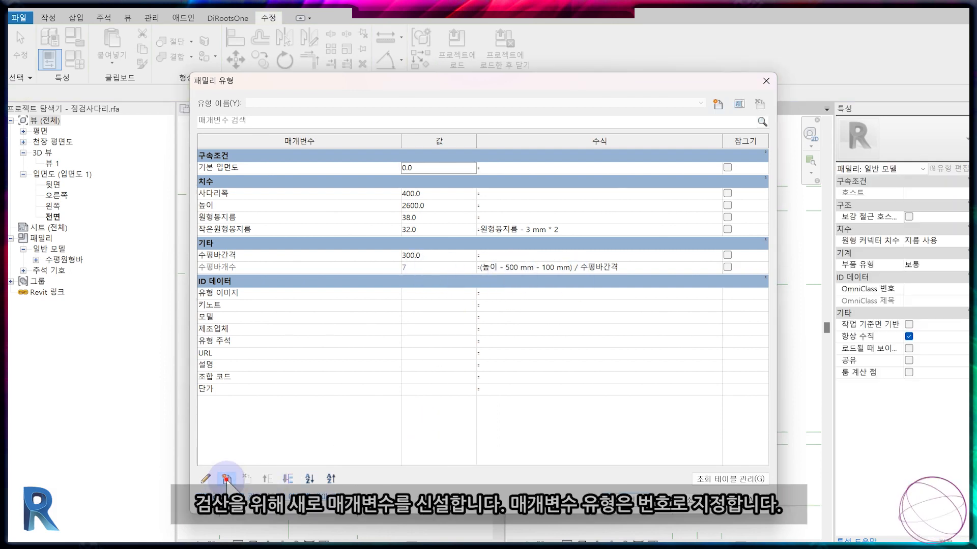
click(226, 479)
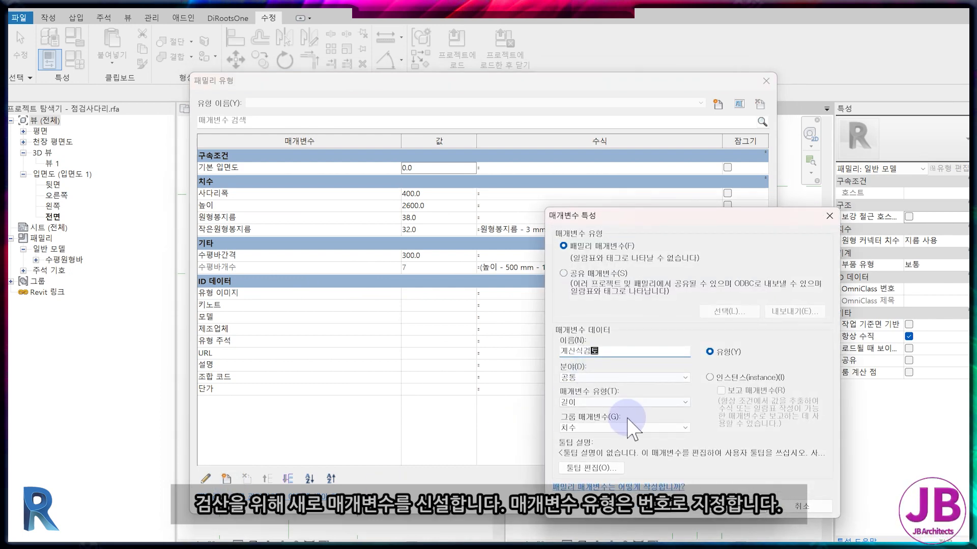
click(626, 403)
click(600, 429)
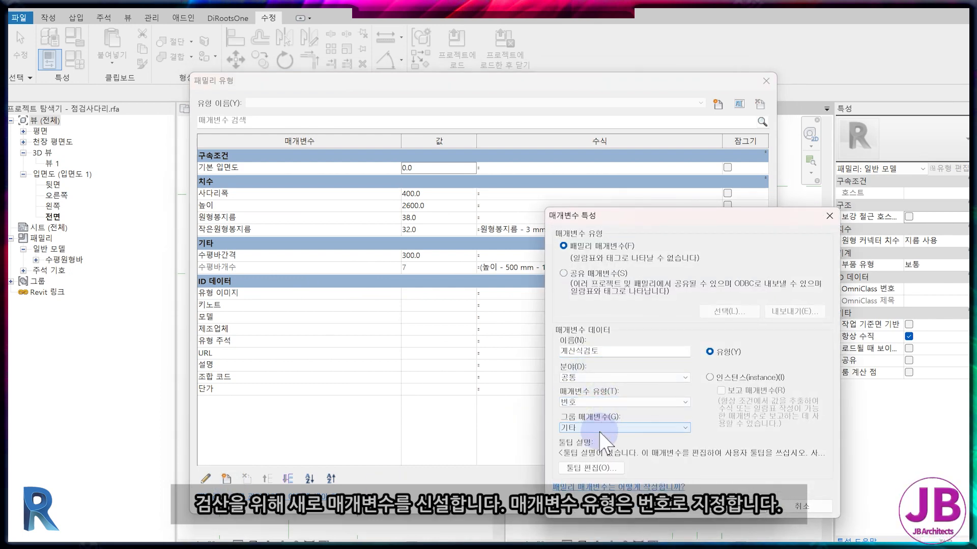
click(732, 516)
Step: Reorder 계산식검토 below 수평바개수 and give it the formula (높이 - 500 mm - 100 mm) / 수평바간격
click(289, 479)
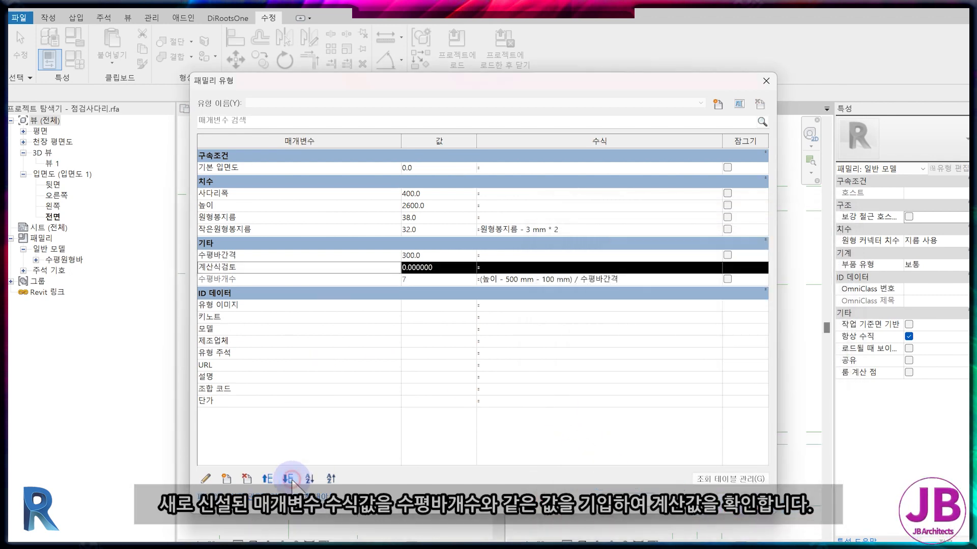
click(291, 479)
click(504, 280)
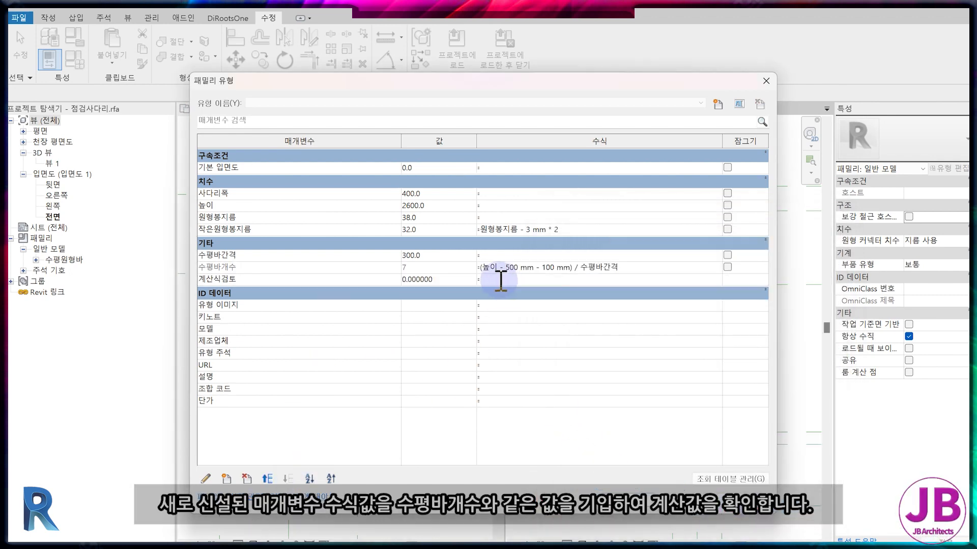
key(Return)
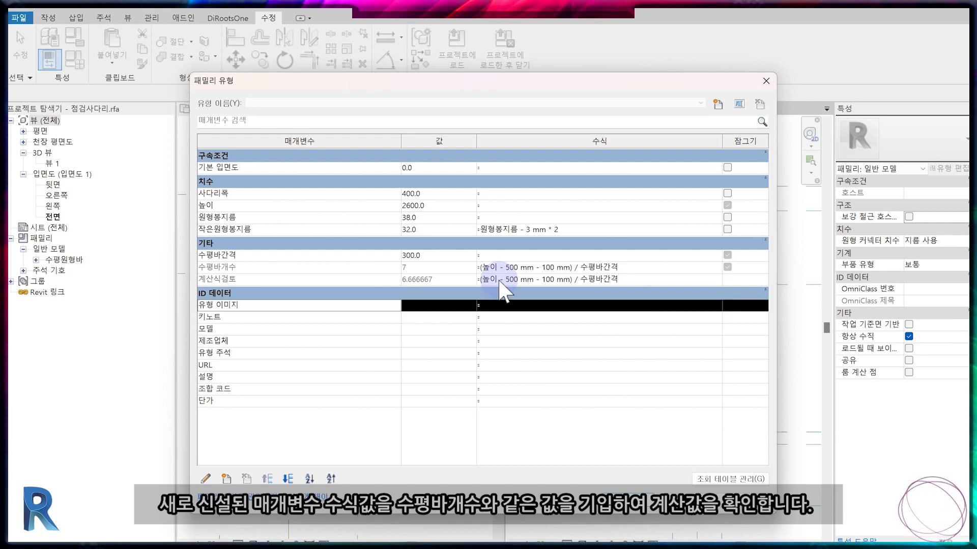
Step: Set the 높이 parameter to 3000 and apply it to test the bar array
click(455, 280)
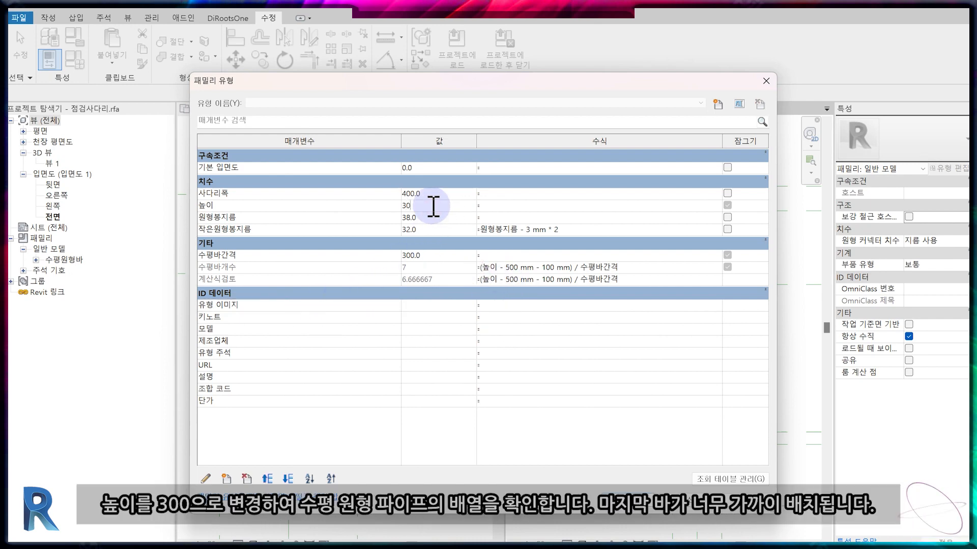
click(614, 491)
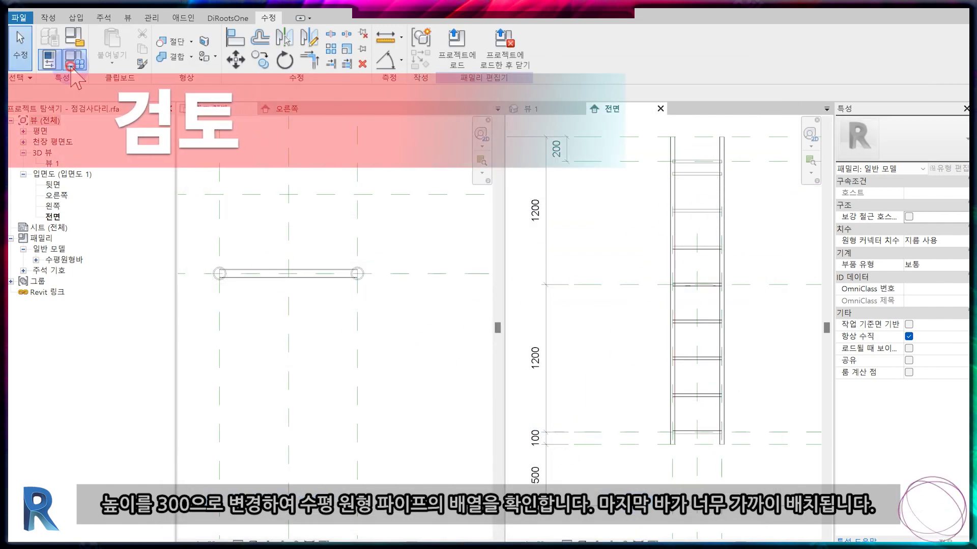
Step: Set 수평바간격 to 300 and 높이 to 4000, and check the bar array in the front view
click(71, 65)
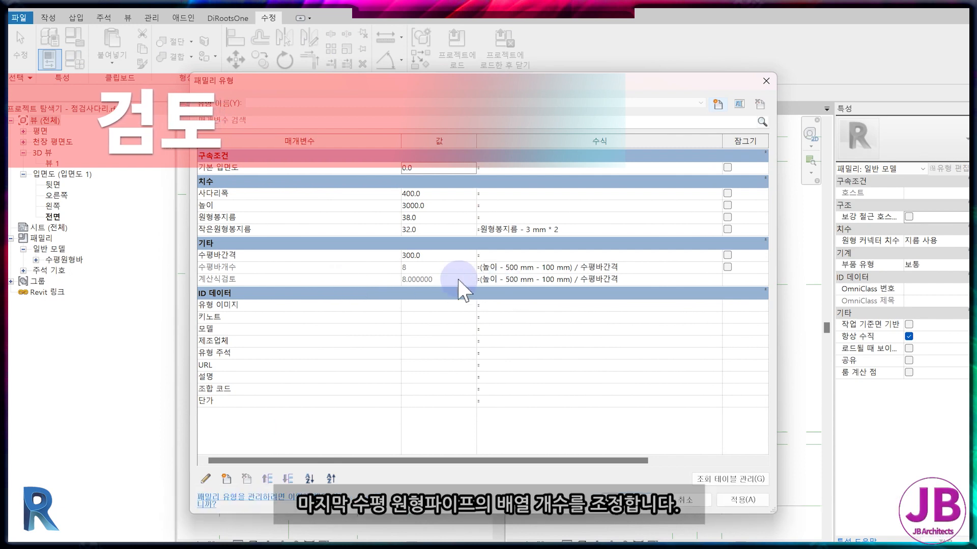
click(430, 259)
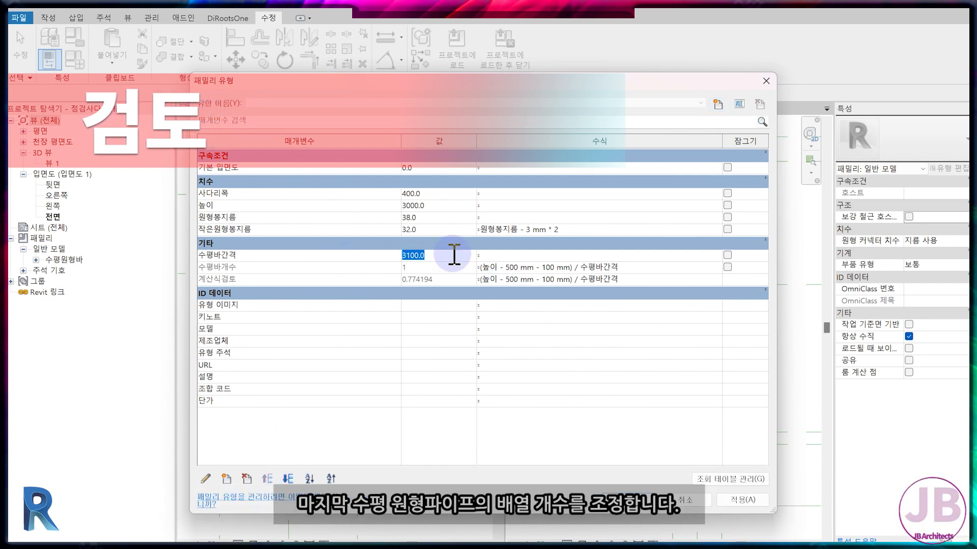
text(300)
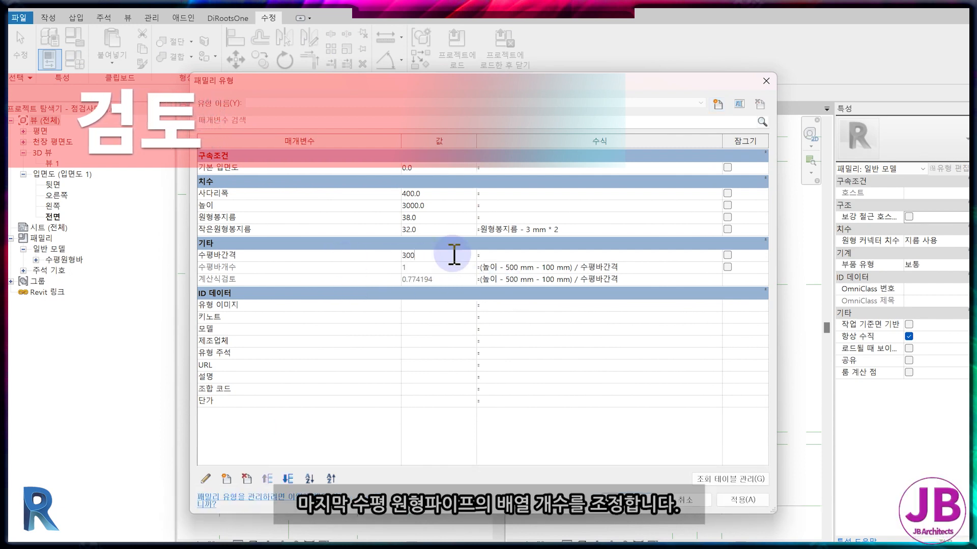
click(443, 207)
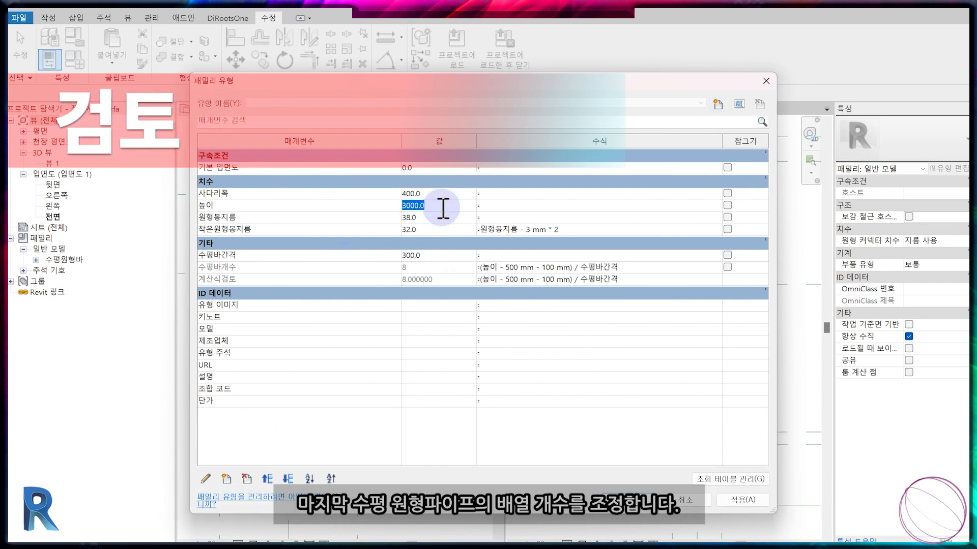
text(4000)
key(Return)
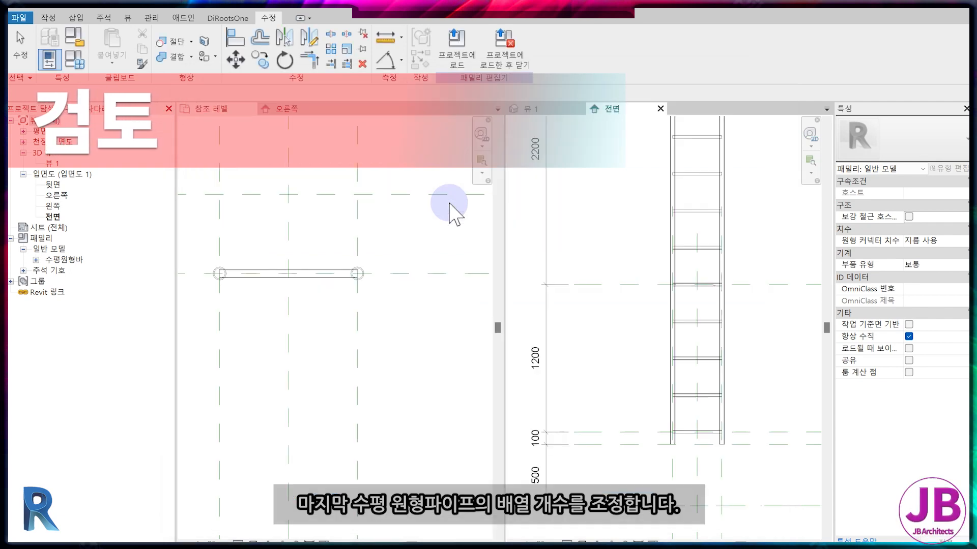
scroll(585, 336, down, 2)
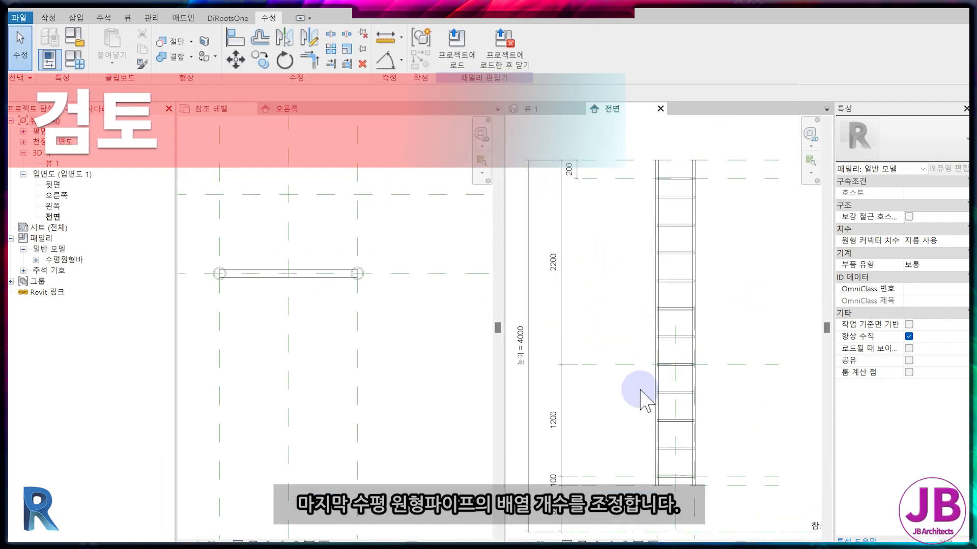
Step: Set the 높이 parameter to 3100 in the family types and apply it to the ladder
click(74, 60)
click(484, 267)
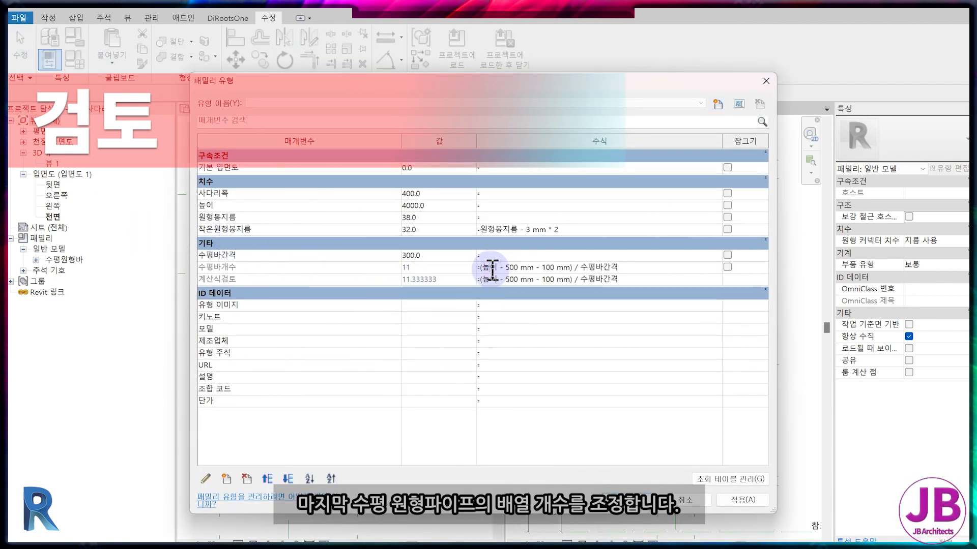
double_click(435, 206)
text(3100)
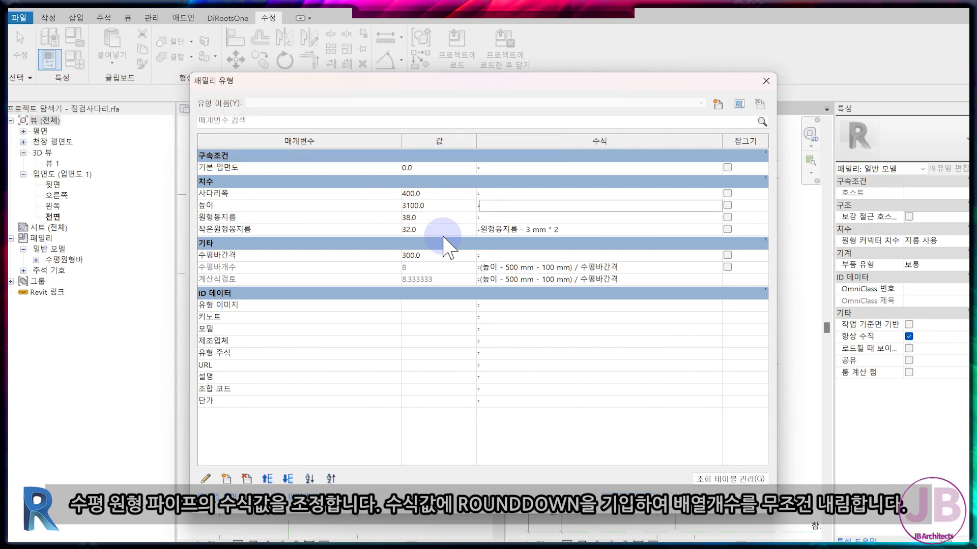
key(Return)
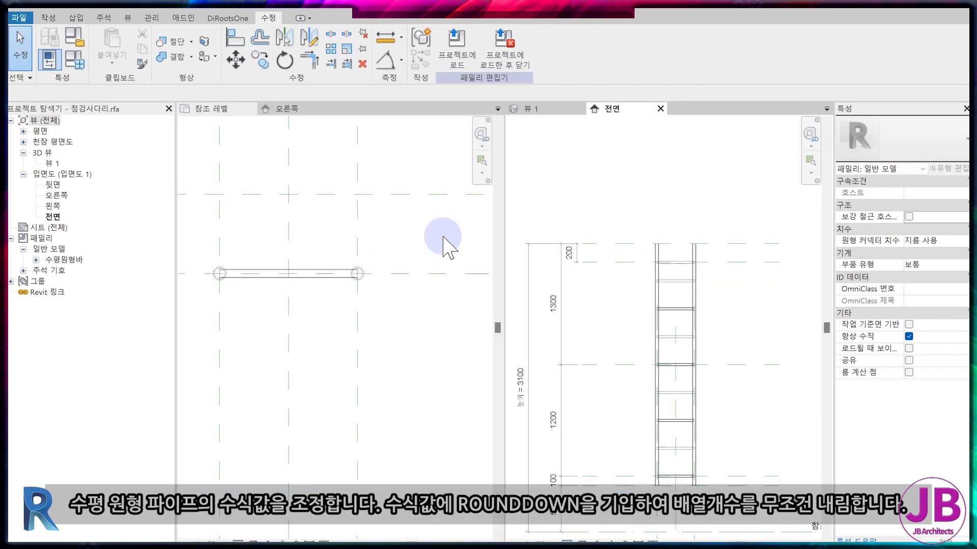
Step: Wrap the 수평바개수 formula in ROUNDDOWN so it reads rounddown((높이 - 500 mm - 100 mm) / 수평바간격)
click(74, 59)
click(490, 270)
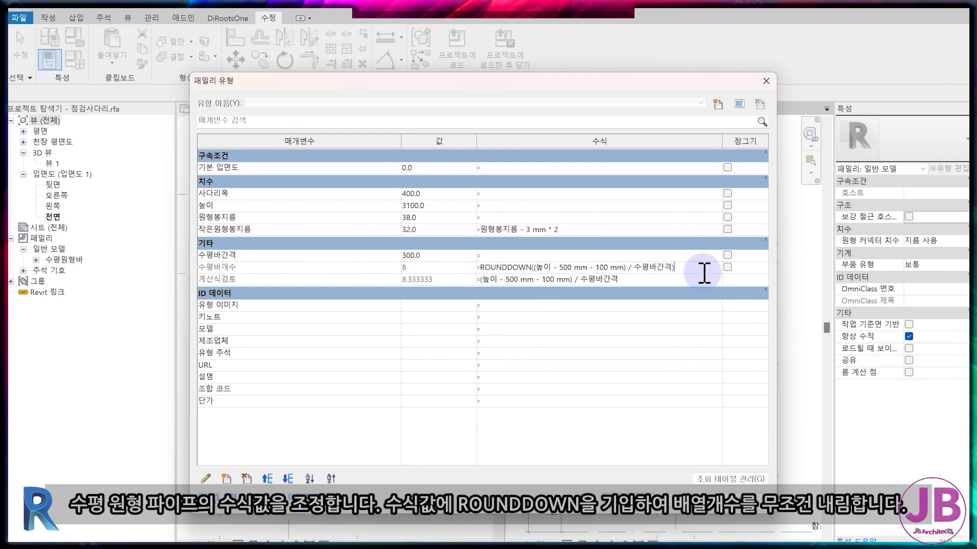
key(Tab)
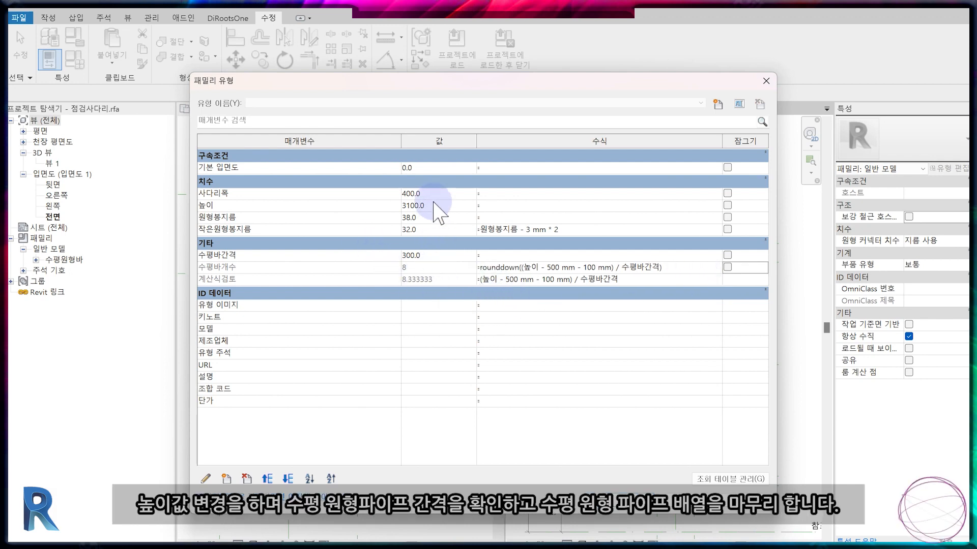
Step: Test the bar array by applying 높이 values of 3200 and 2800 in the family types
key(Return)
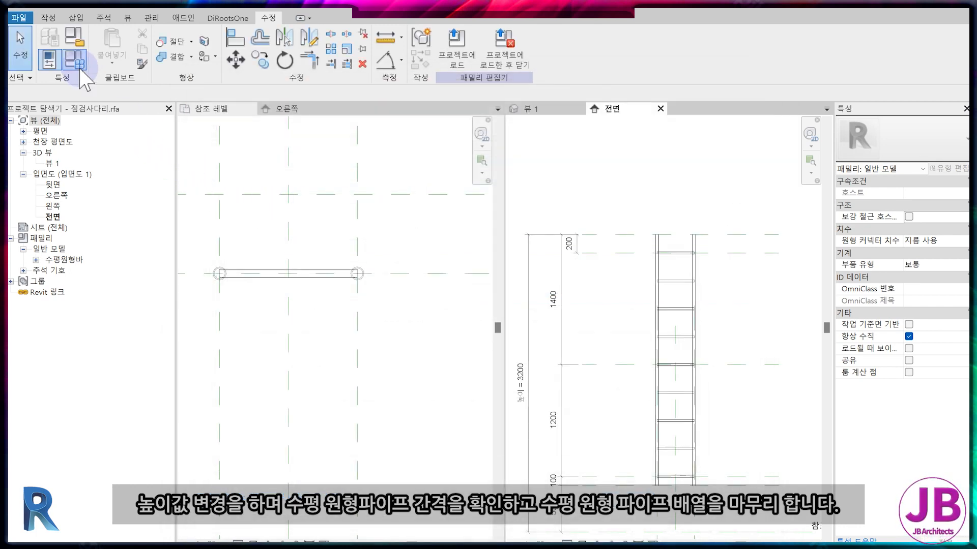
click(74, 62)
click(447, 204)
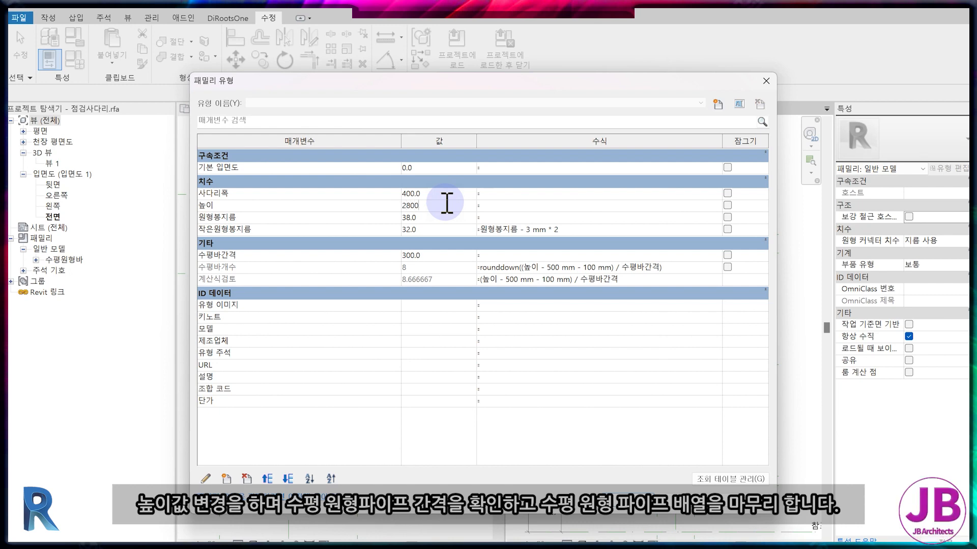
key(Return)
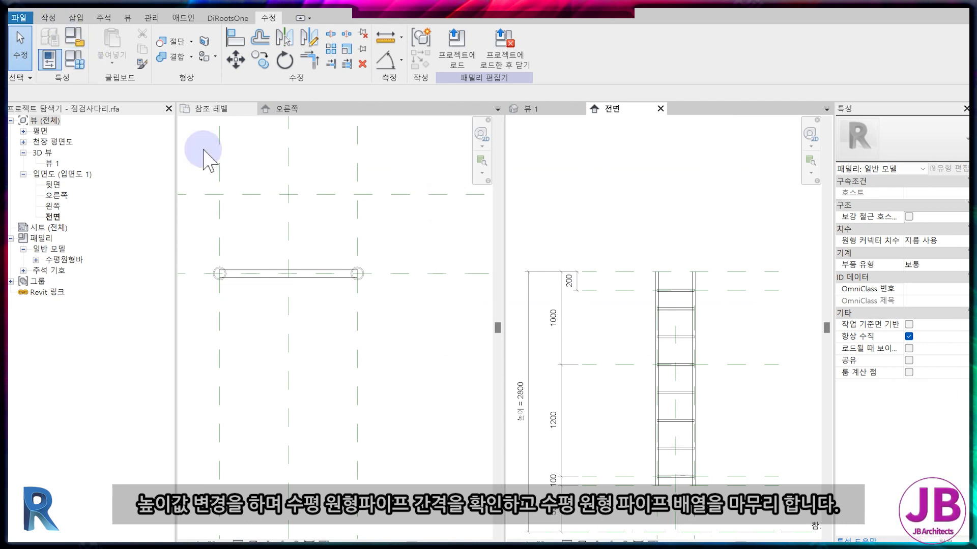
Step: Set the 높이 parameter to 3000, apply it, and check the bar spacing in the front view
click(50, 59)
click(440, 206)
text(3000)
key(Return)
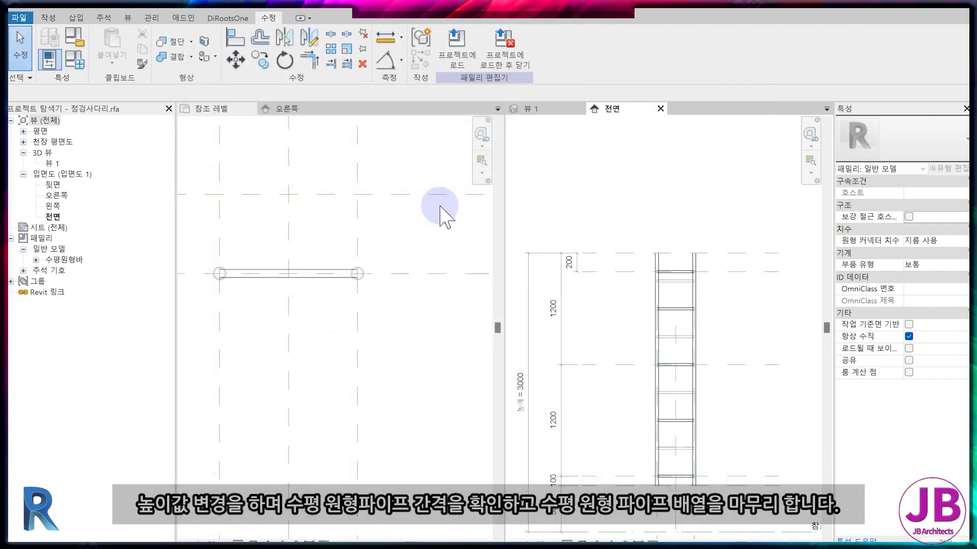
scroll(713, 402, down, 1)
scroll(709, 437, down, 1)
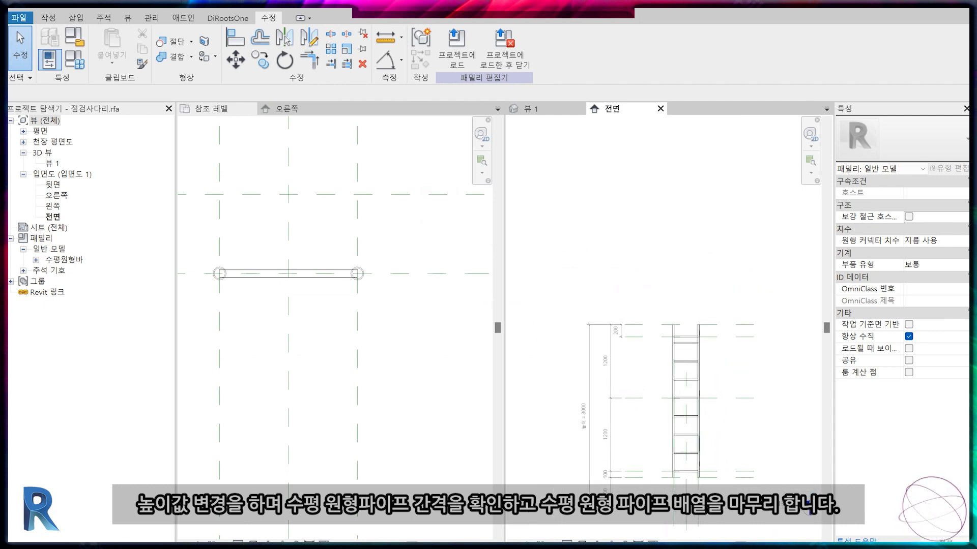